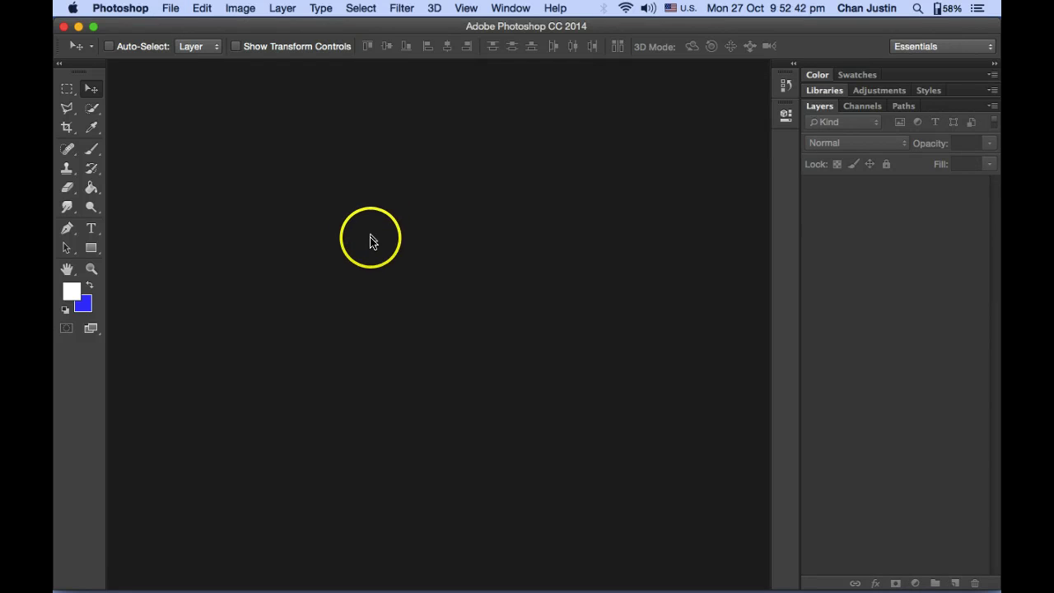
Switch to Acrobat and read question 5 of the sample test, highlighting its instruction text
key("super+Tab")
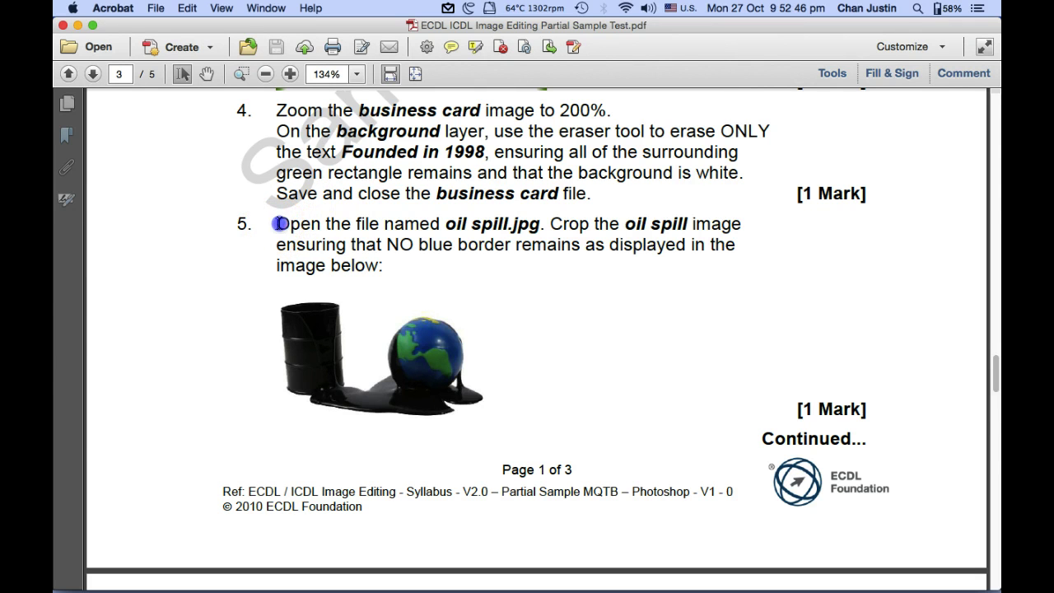
left_click_drag(322, 233, 367, 261)
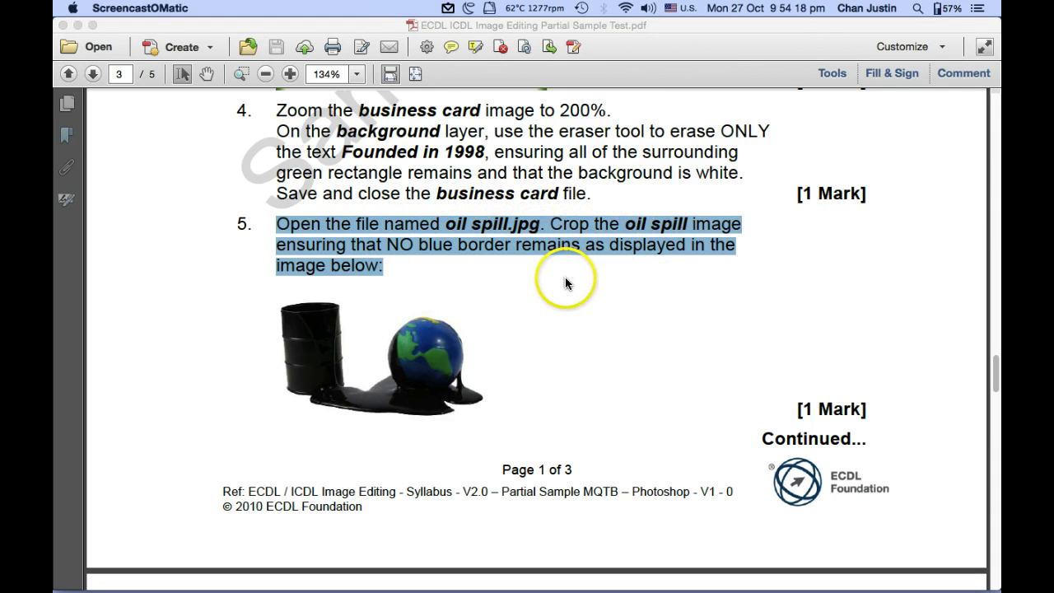
left_click(556, 315)
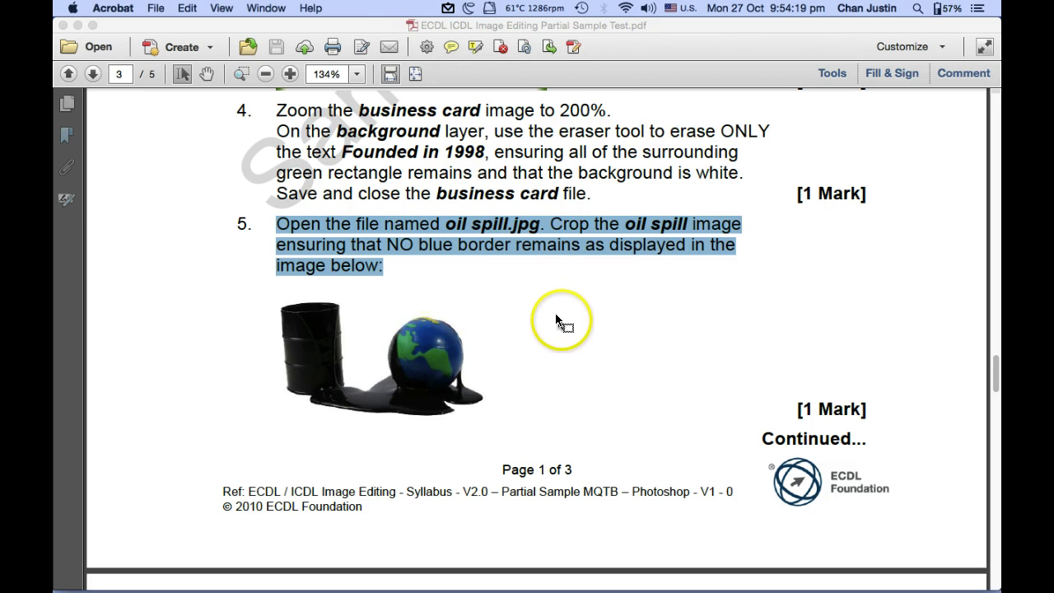
Switch to Photoshop and open the image oil spill.jpg from the workfiles folder
key("super+Tab")
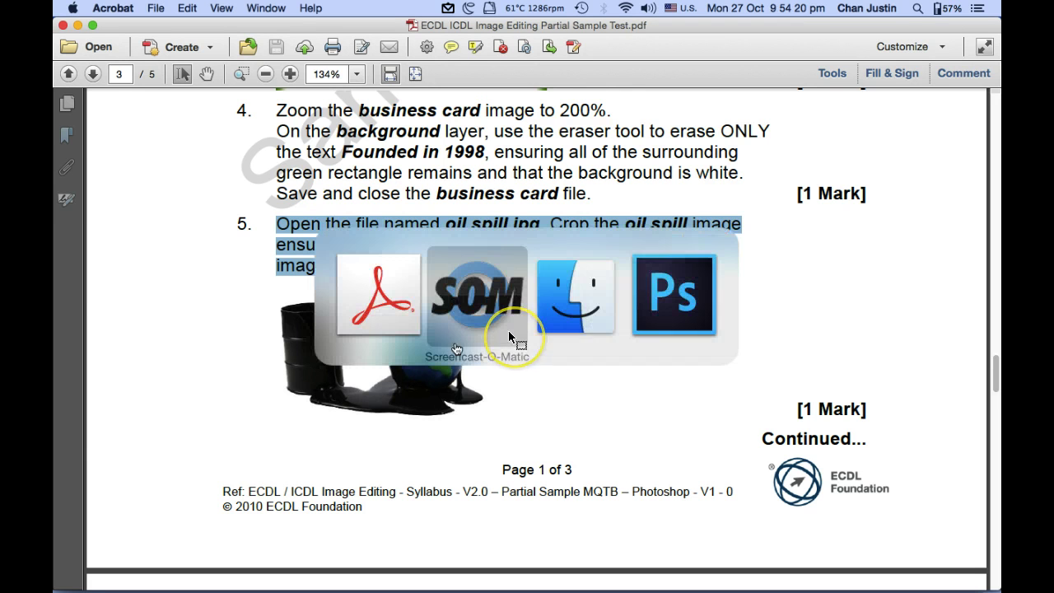
key("super+Tab")
key("super+Tab")
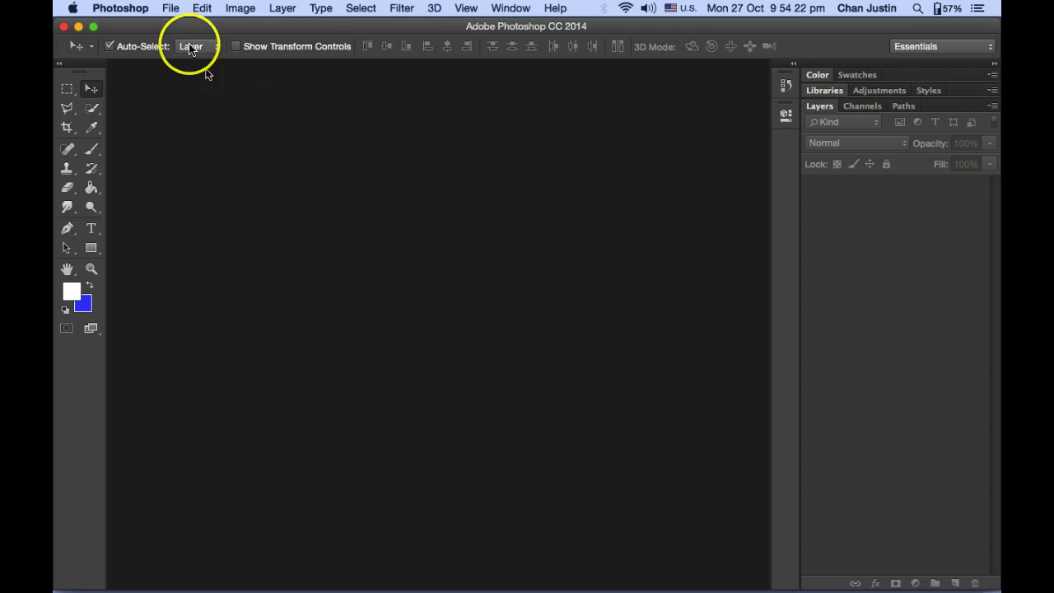
left_click(172, 8)
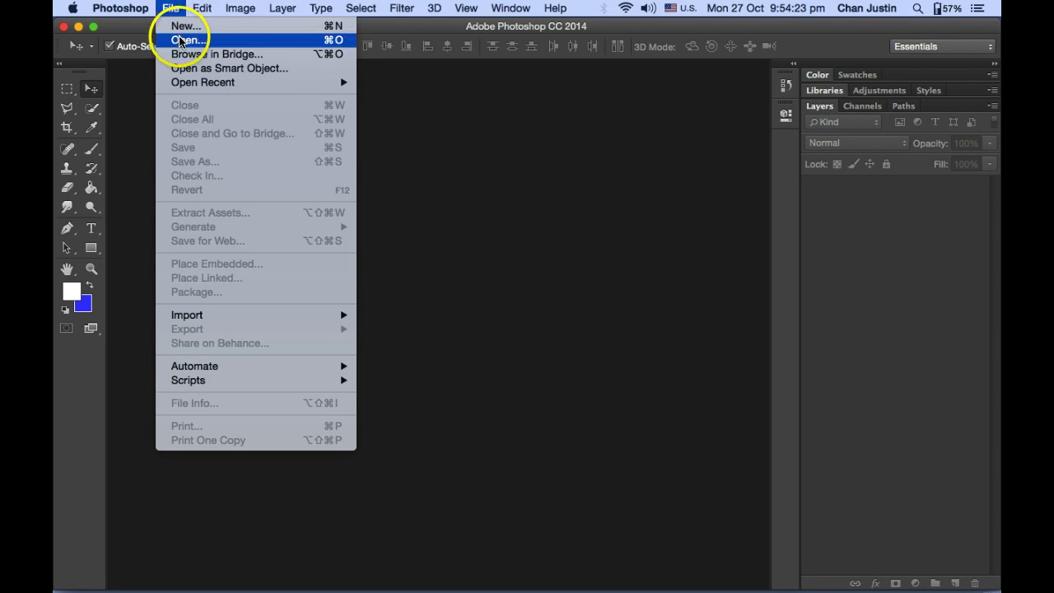
left_click(257, 41)
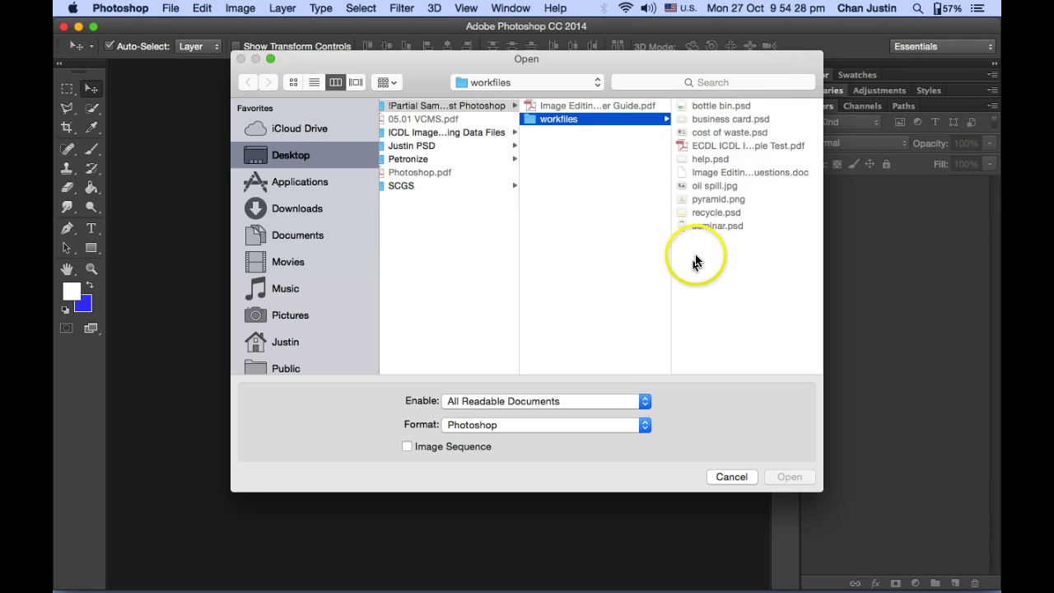
left_click(728, 190)
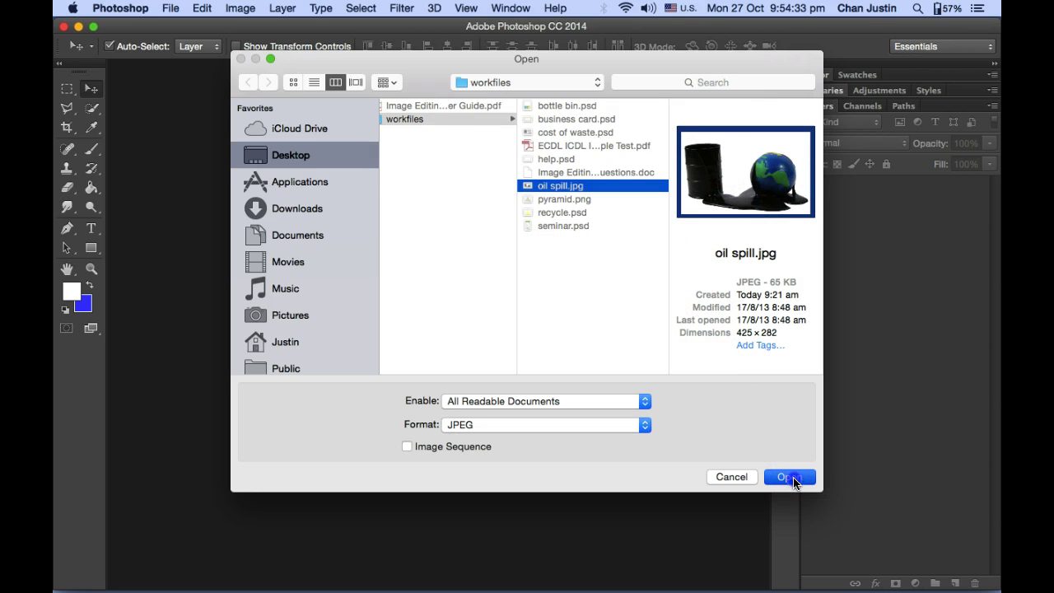
left_click(789, 478)
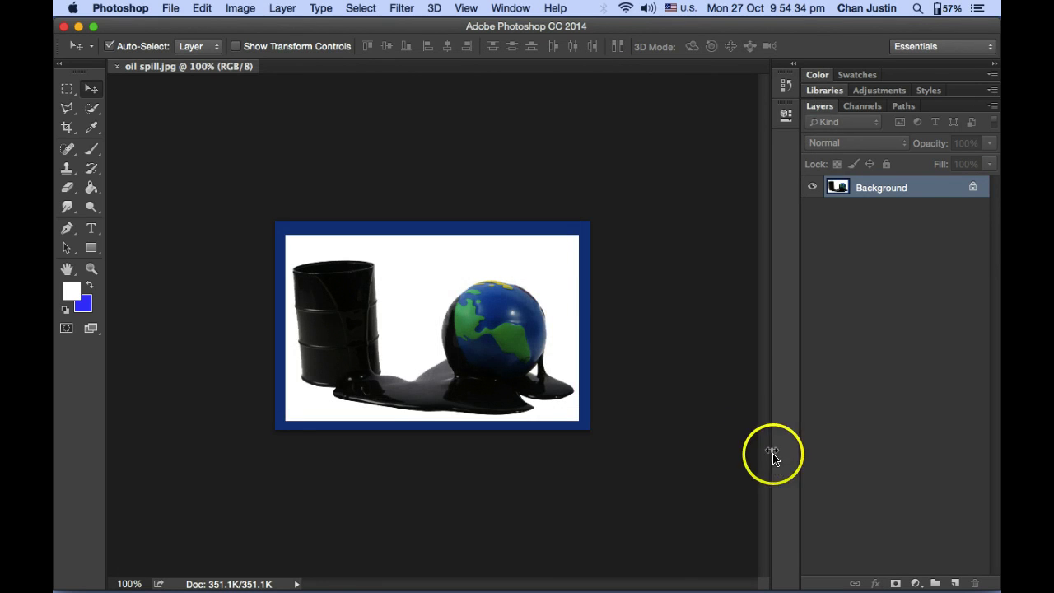
Check the cropping requirement and reference picture of question 5 in Acrobat, and return to Photoshop
key("super+Tab")
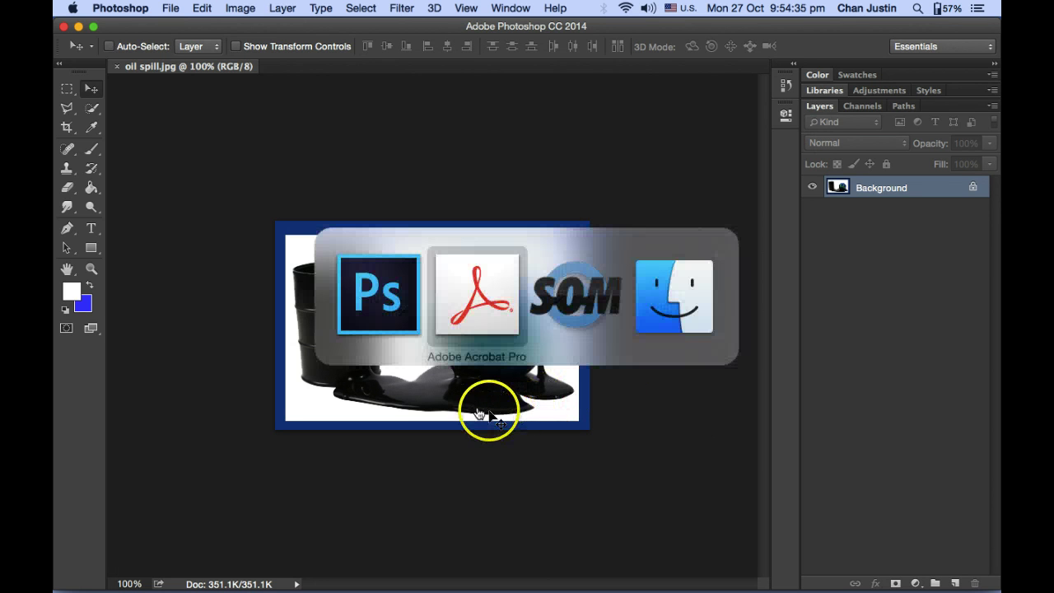
left_click(487, 321)
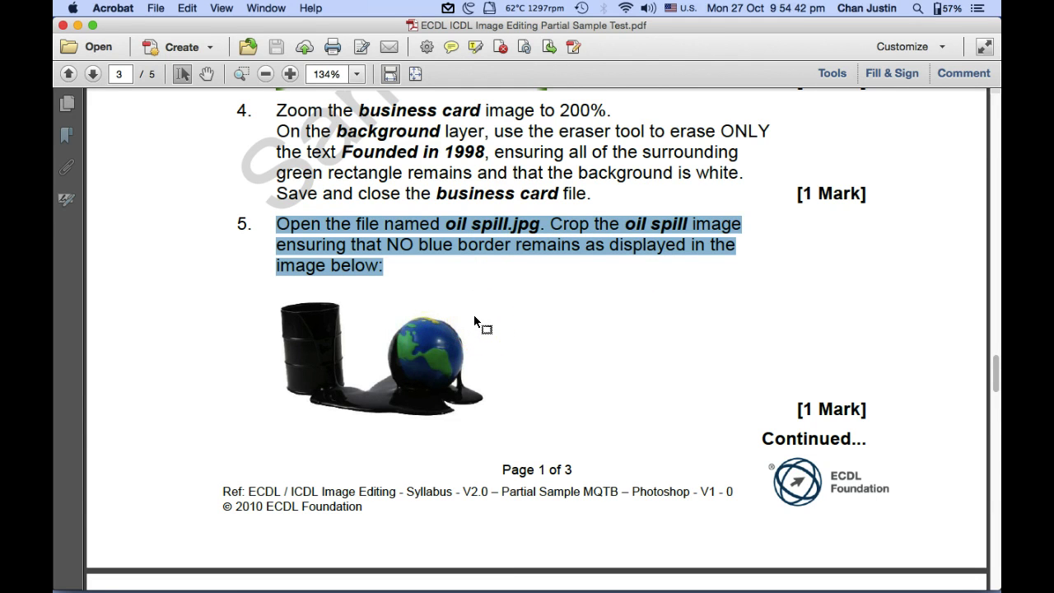
key("super+Tab")
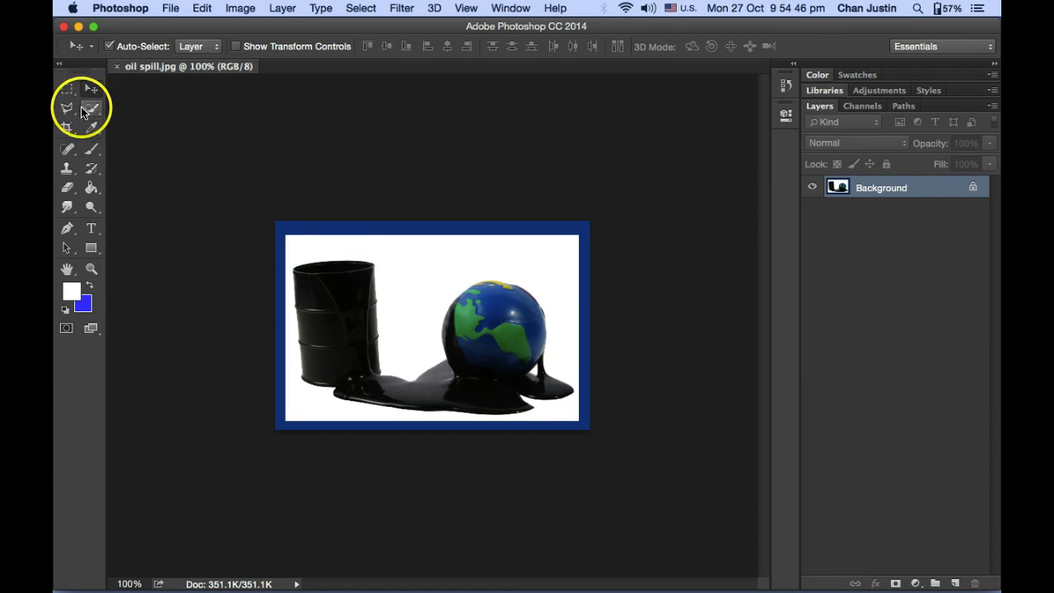
Activate the Crop tool and clear its preset width, height and resolution values
left_click(69, 129)
left_click(68, 129)
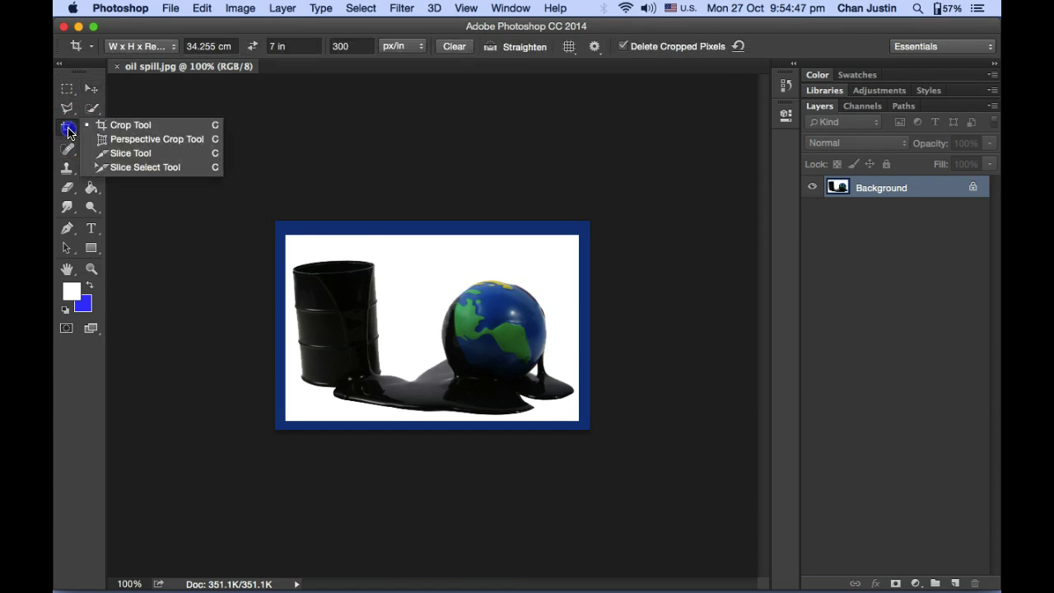
left_click_drag(68, 132, 114, 125)
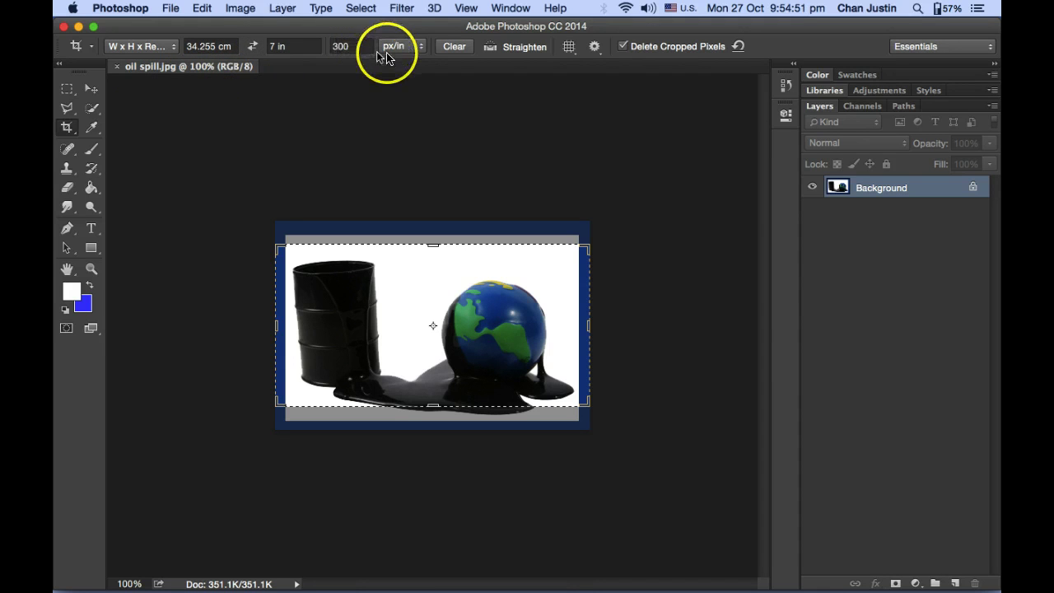
left_click(455, 47)
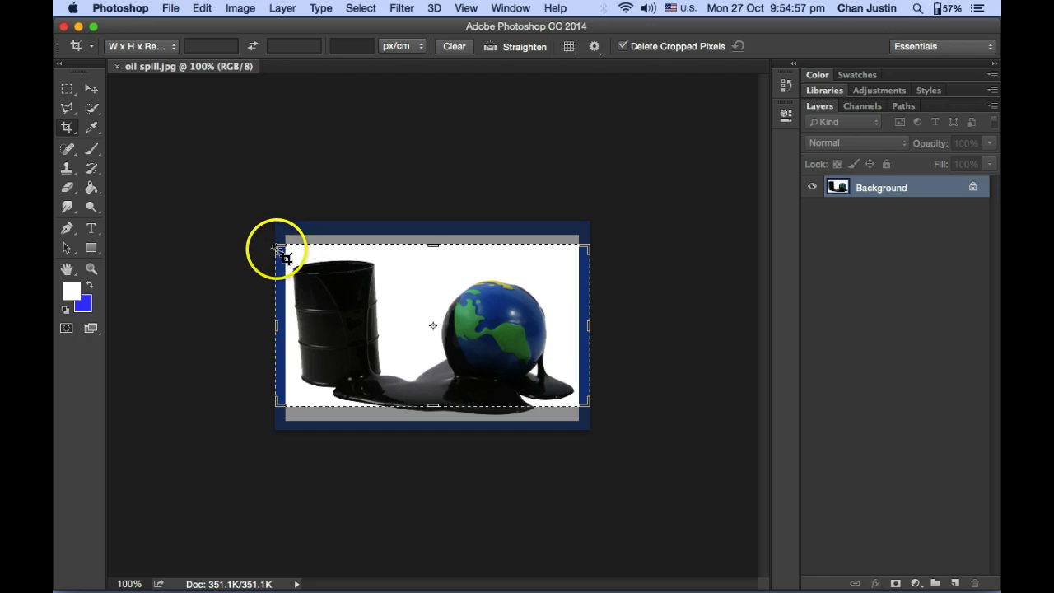
Adjust two opposite corners of the crop frame to exclude the blue border, and compare the framing with the reference picture in Acrobat
left_click_drag(278, 249, 289, 243)
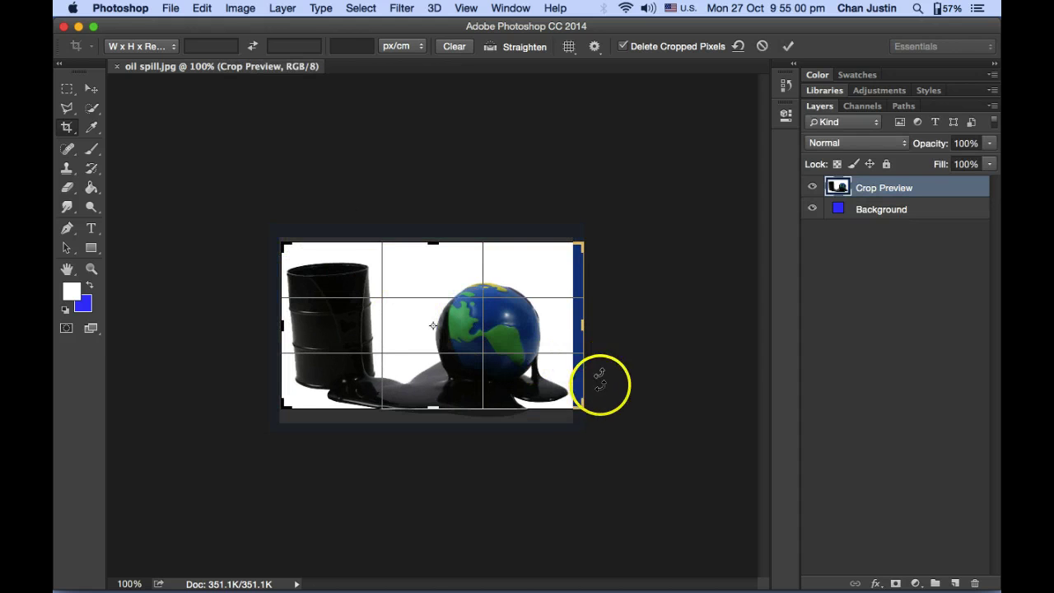
mouse_move(578, 403)
left_mouse_down()
mouse_move(578, 419)
mouse_move(571, 412)
left_mouse_up()
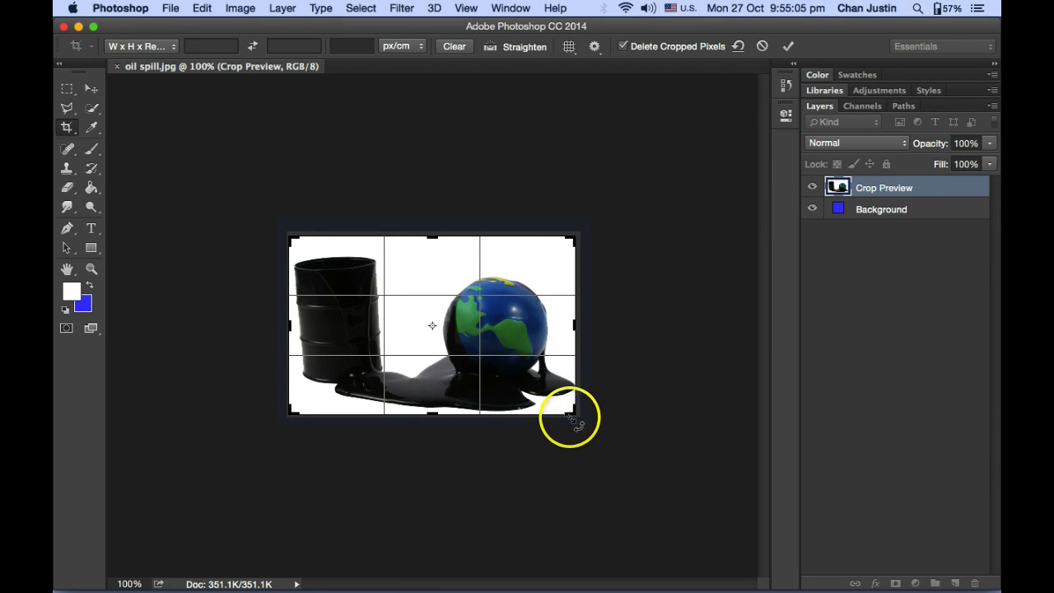
key("super+Tab")
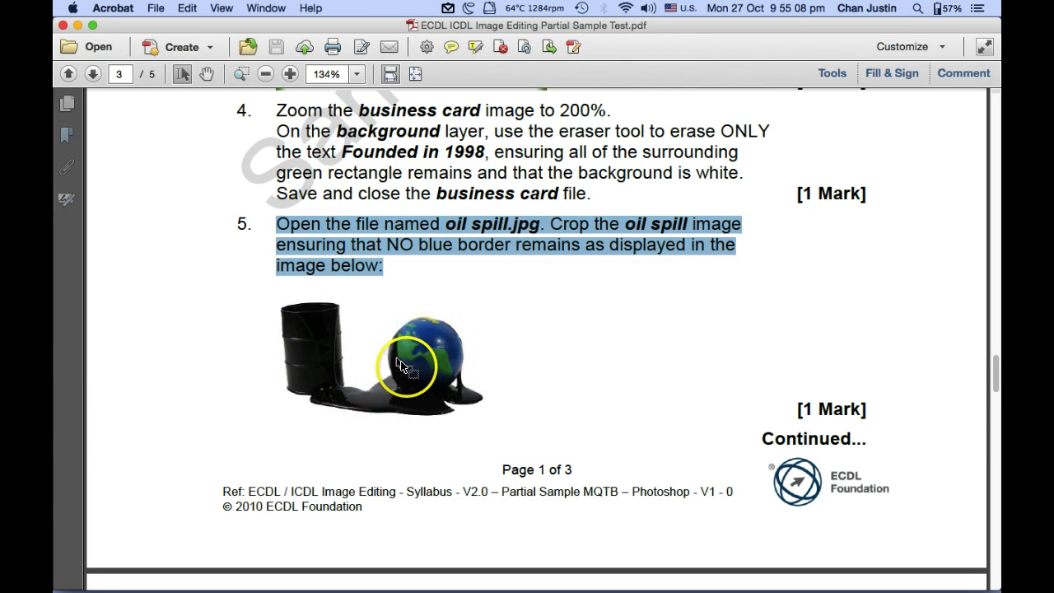
key("super+Tab")
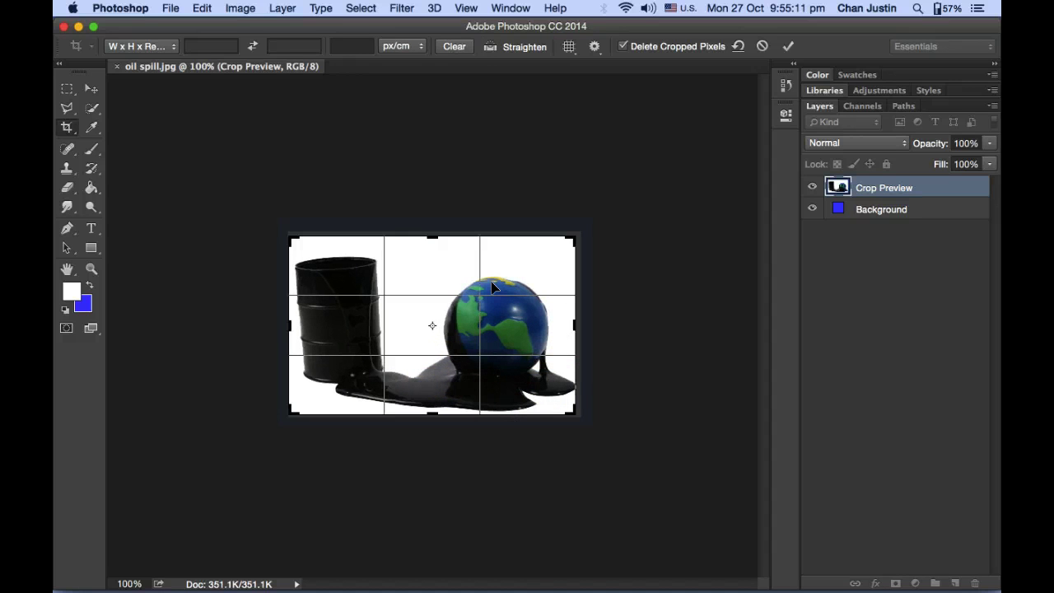
Nudge the oil spill image sideways to centre the picture within the crop frame, and apply the crop, finishing with the Move tool active
key("Left")
key("Left")
key("Left")
key("Left")
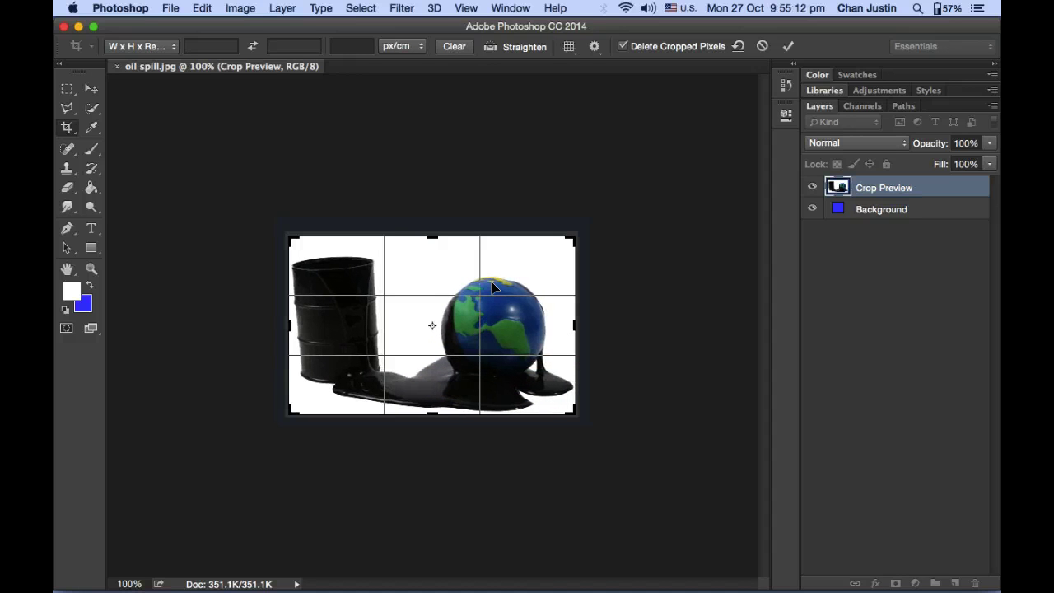
key("Right")
key("Right")
key("Right")
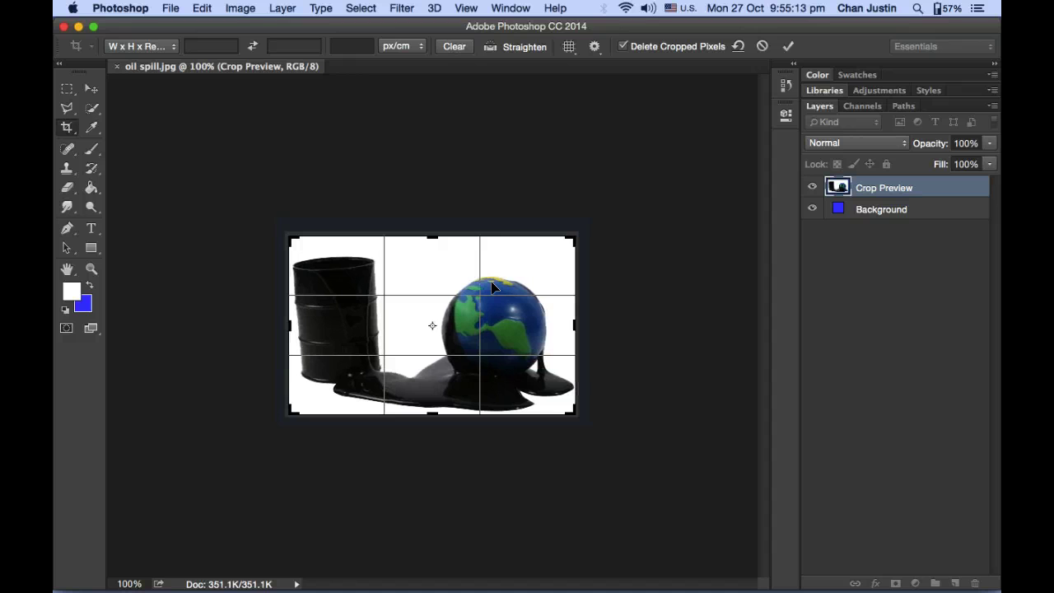
left_click(790, 49)
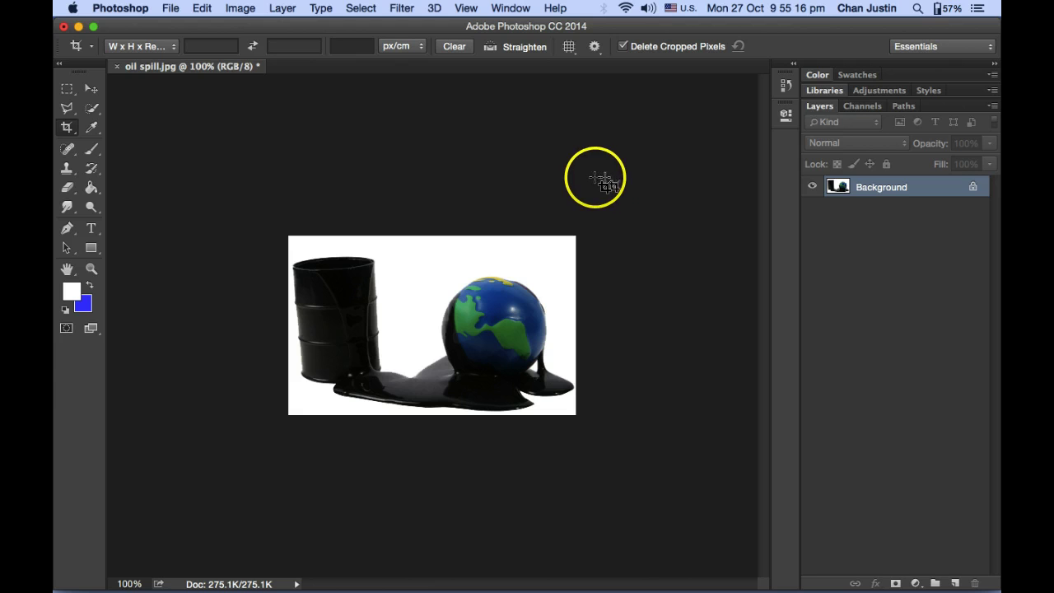
left_click(92, 89)
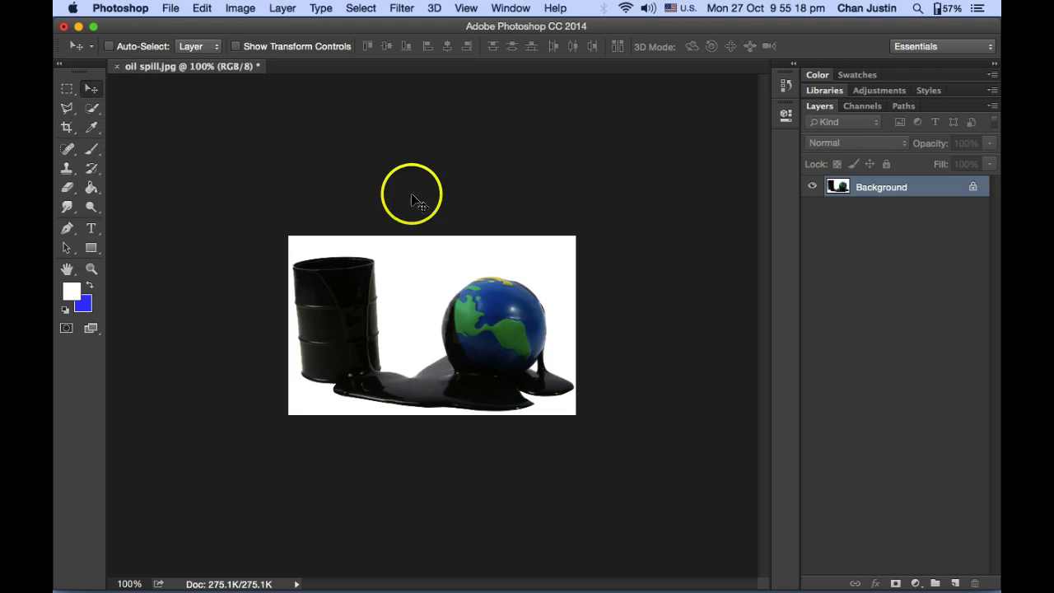
Switch to Acrobat and read question 6 on the following page of the test, highlighting its instruction text
key("super+Tab")
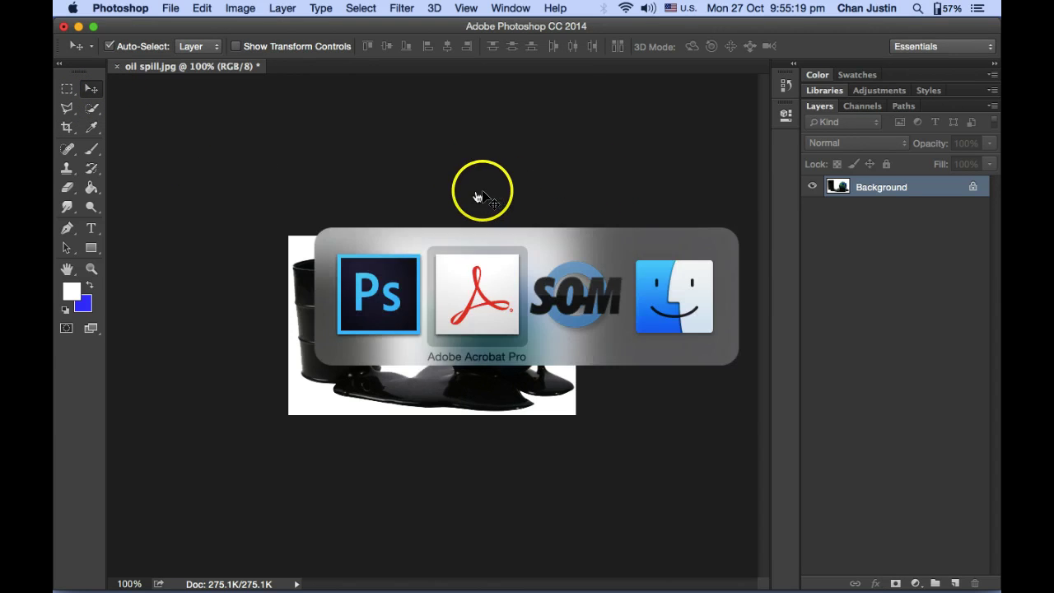
key("super+shift+Tab")
key("super+Tab")
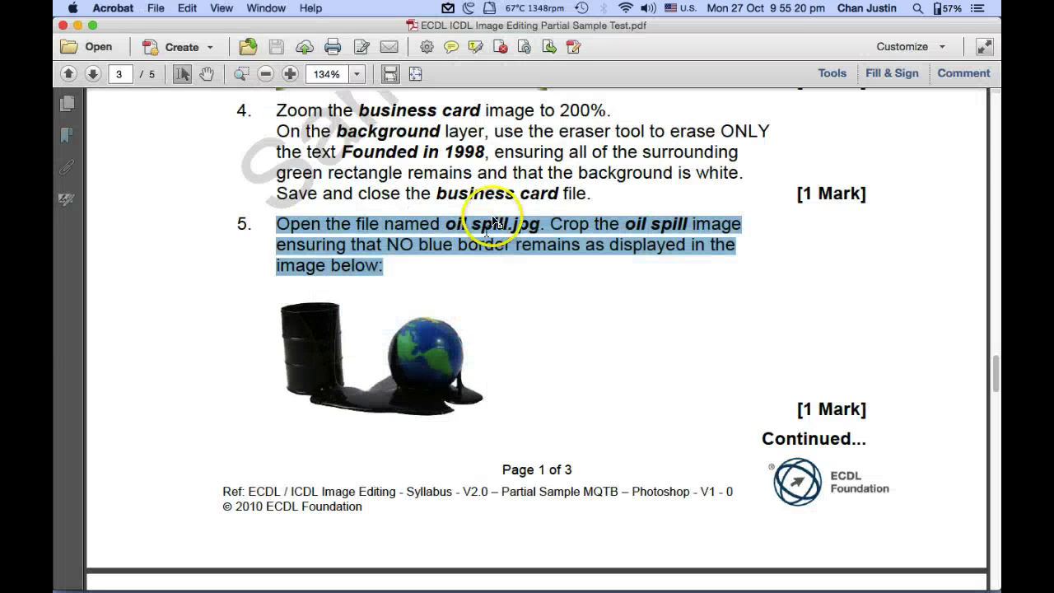
left_click(564, 245)
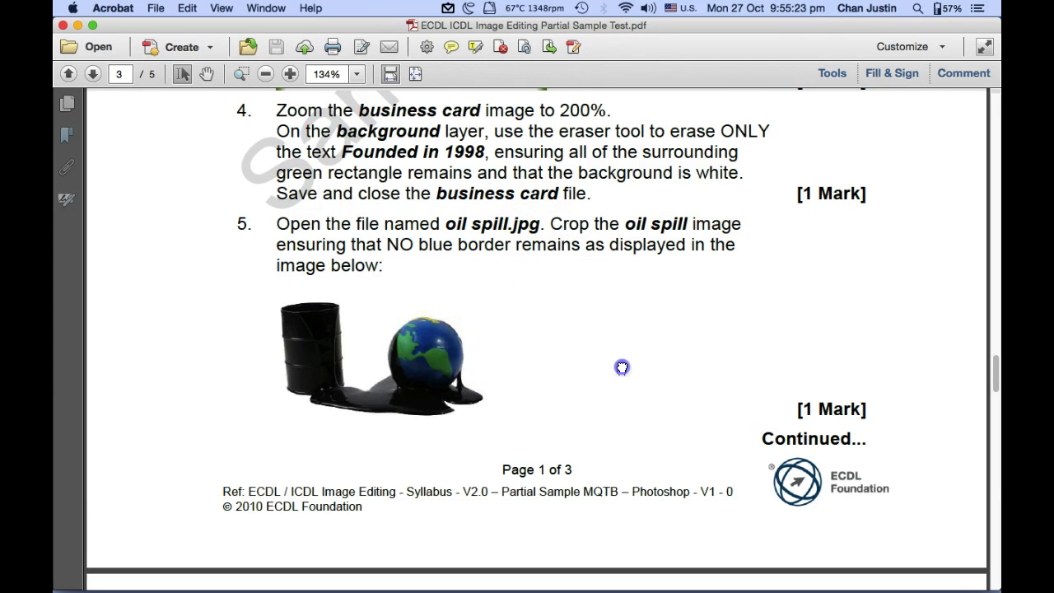
scroll(621, 367, "down", 8)
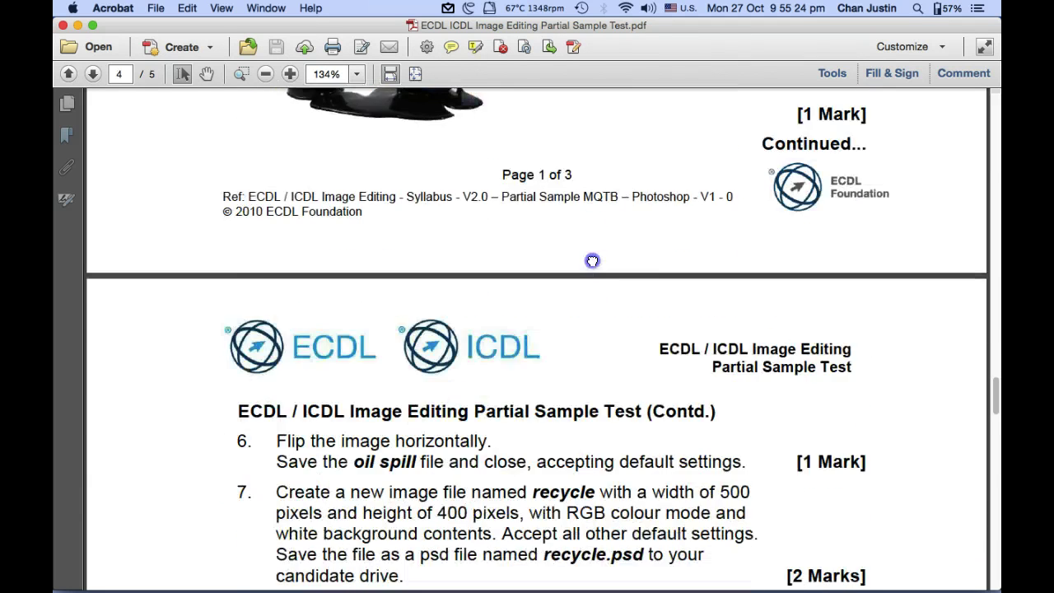
scroll(592, 261, "down", 3)
scroll(586, 285, "down", 4)
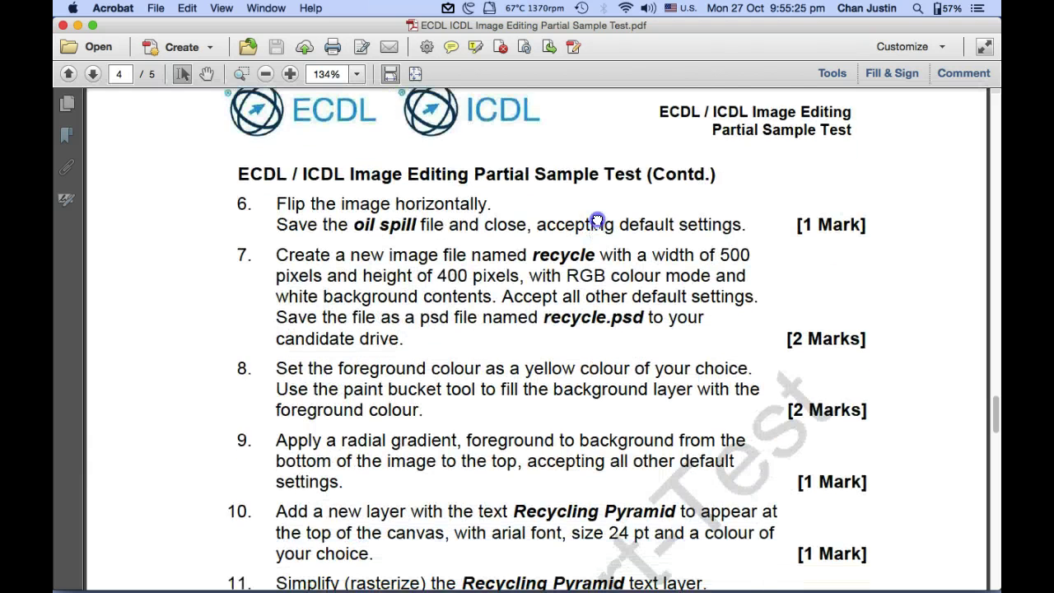
scroll(596, 220, "down", 3)
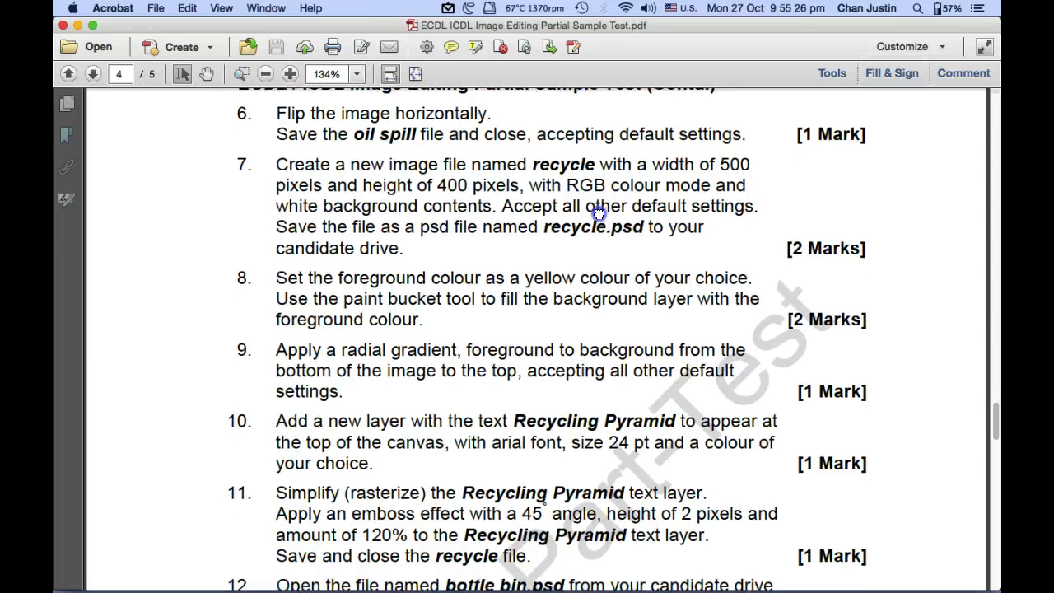
scroll(596, 210, "down", 1)
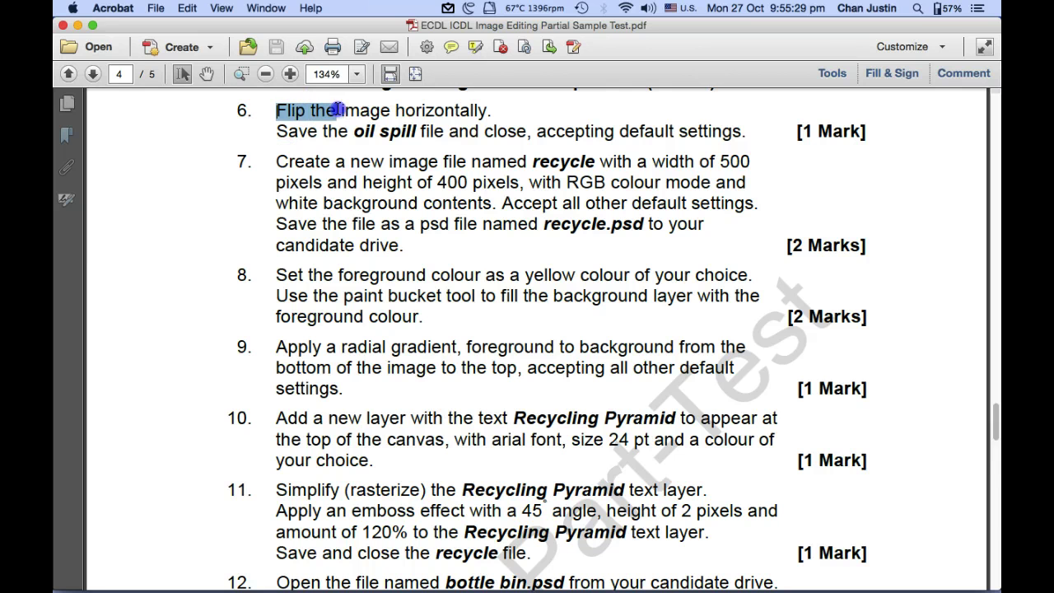
left_click_drag(398, 110, 570, 123)
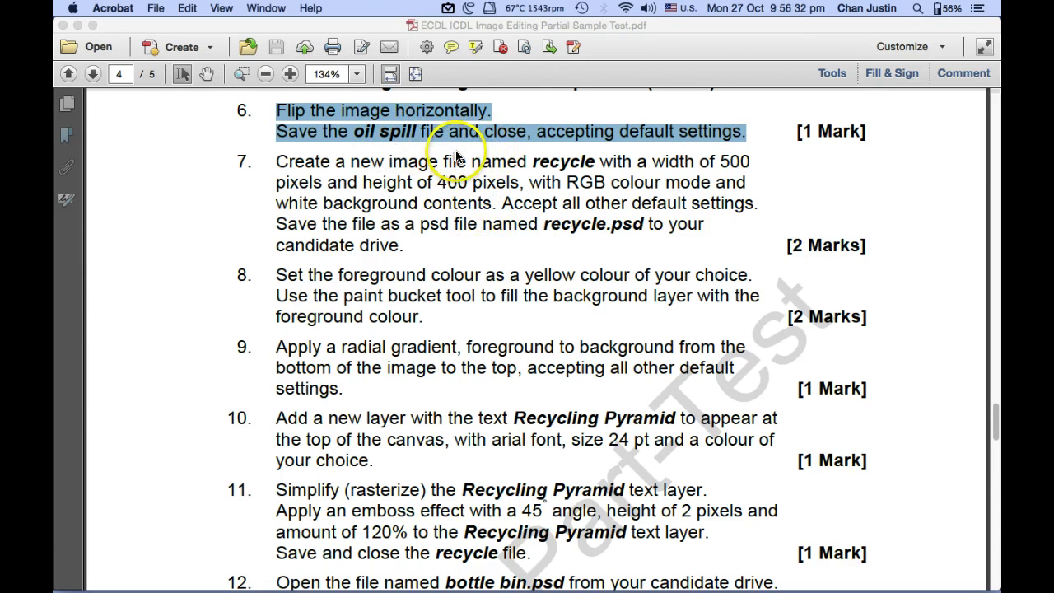
left_click(668, 69)
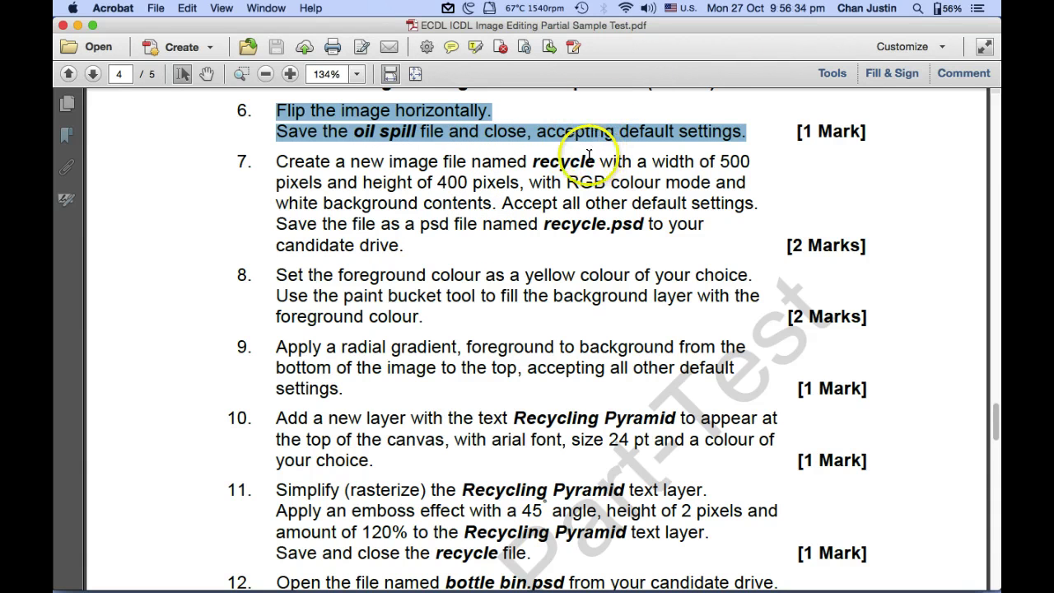
Switch to Photoshop and flip the oil spill image's canvas horizontally
key("super+Tab")
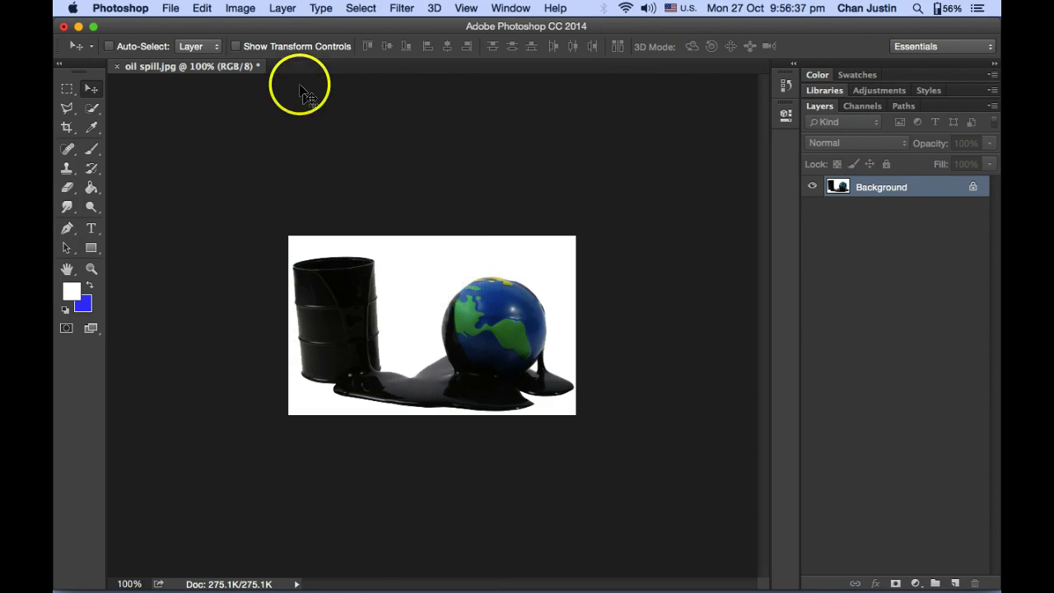
left_click(239, 8)
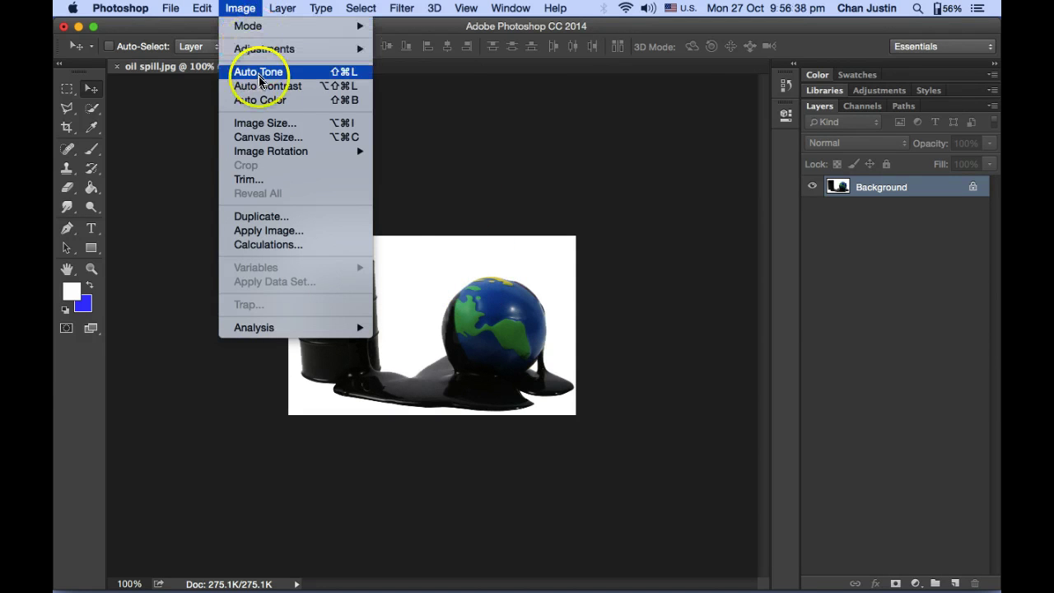
mouse_move(318, 157)
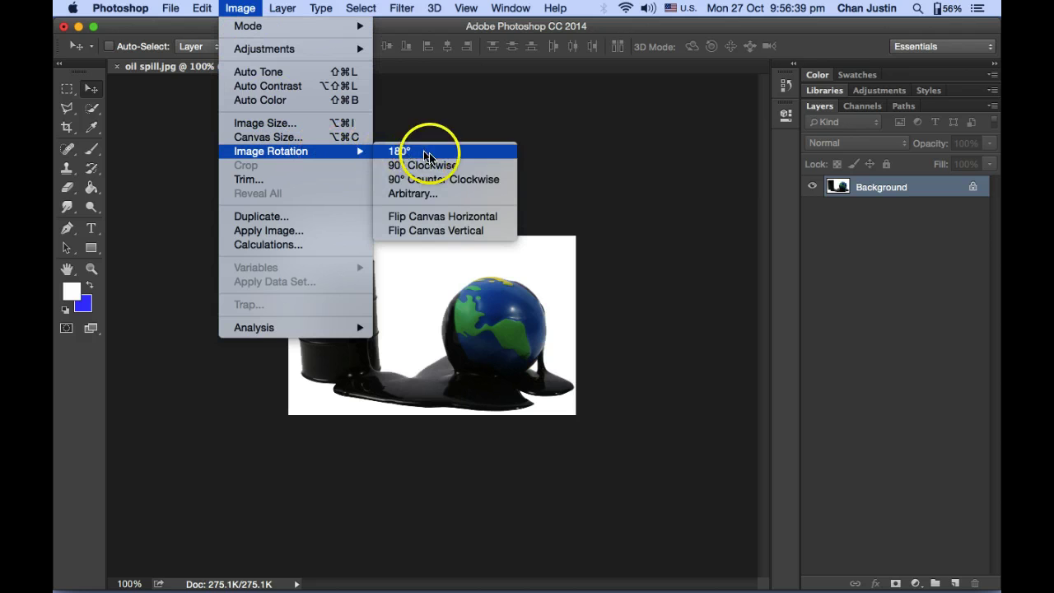
left_click(439, 219)
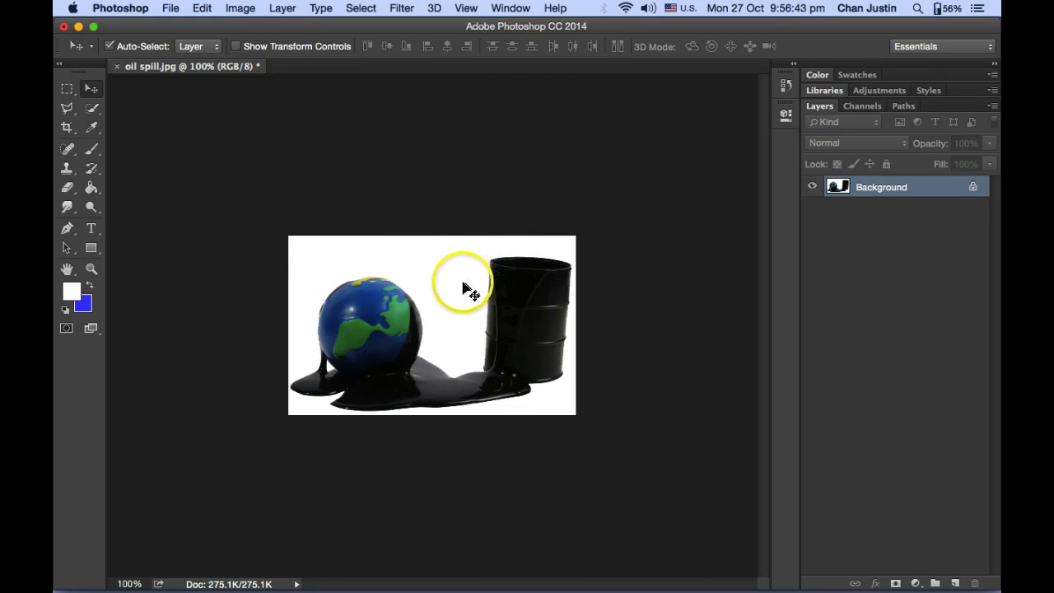
Recheck question 6 in Acrobat, then save oil spill.jpg in Photoshop and close it
key("super+Tab")
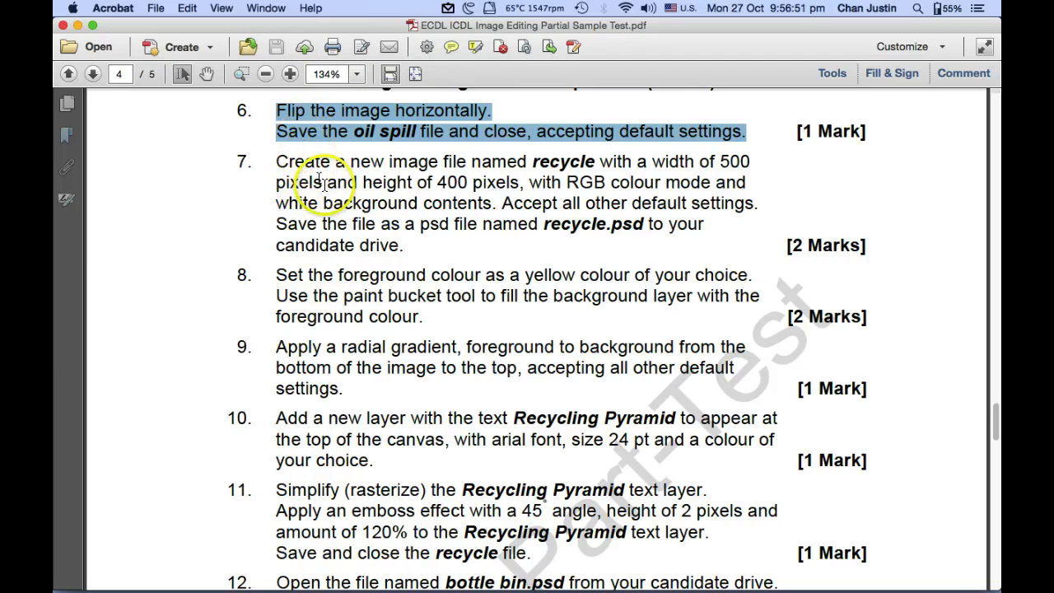
key("super+Tab")
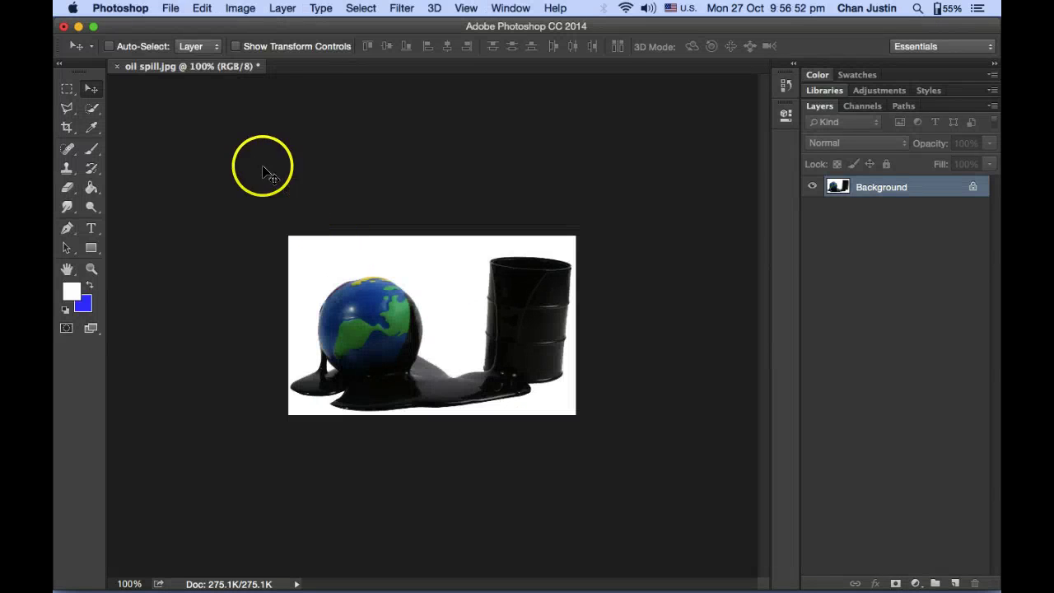
left_click(167, 7)
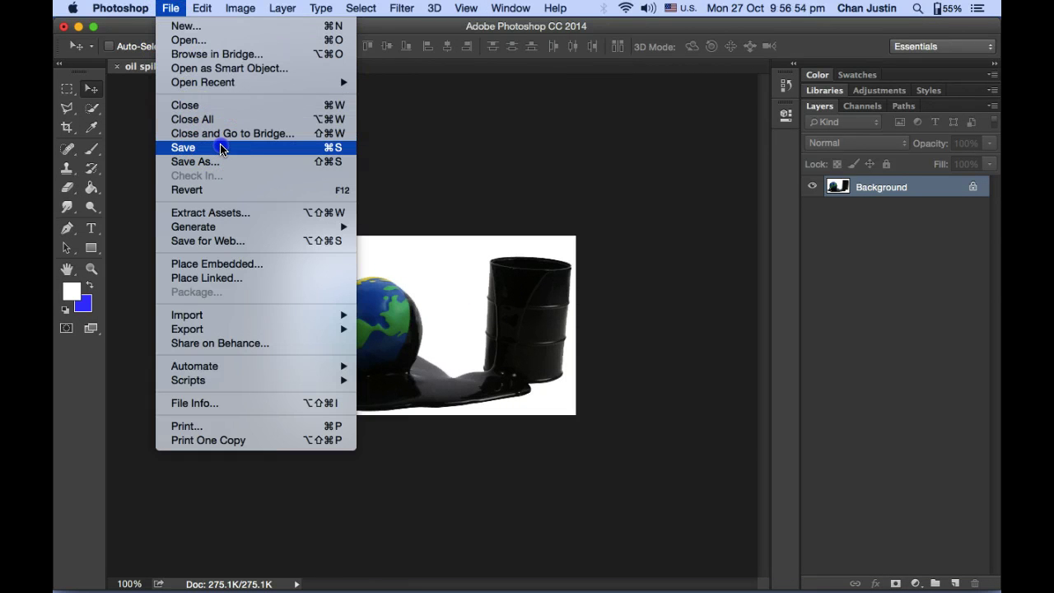
left_click(244, 157)
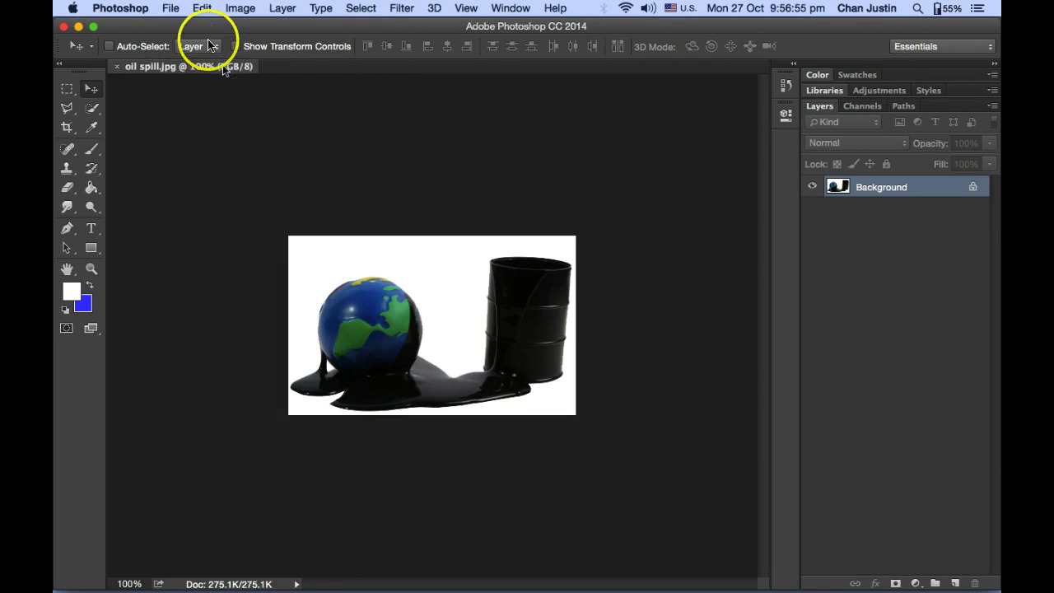
left_click(171, 8)
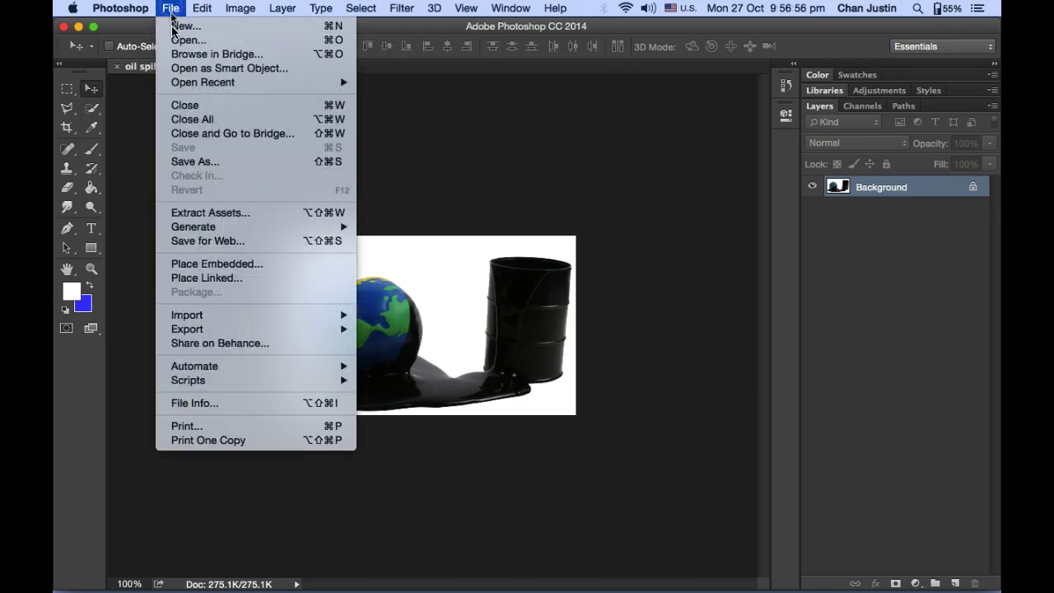
left_click(222, 109)
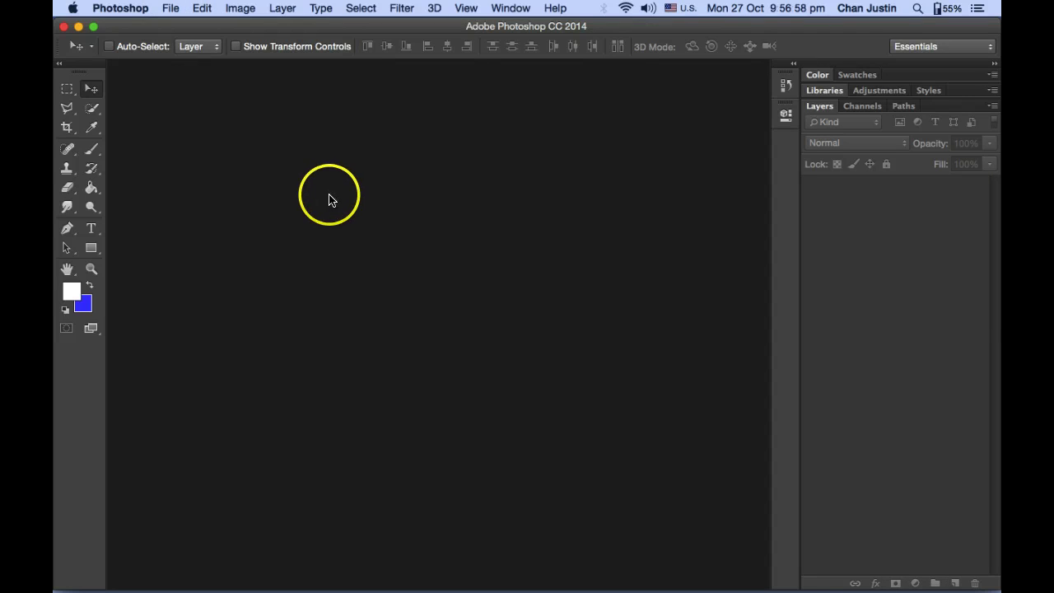
Switch to Acrobat and read question 7, highlighting the required width, height, colour mode and background contents
key("super+Tab")
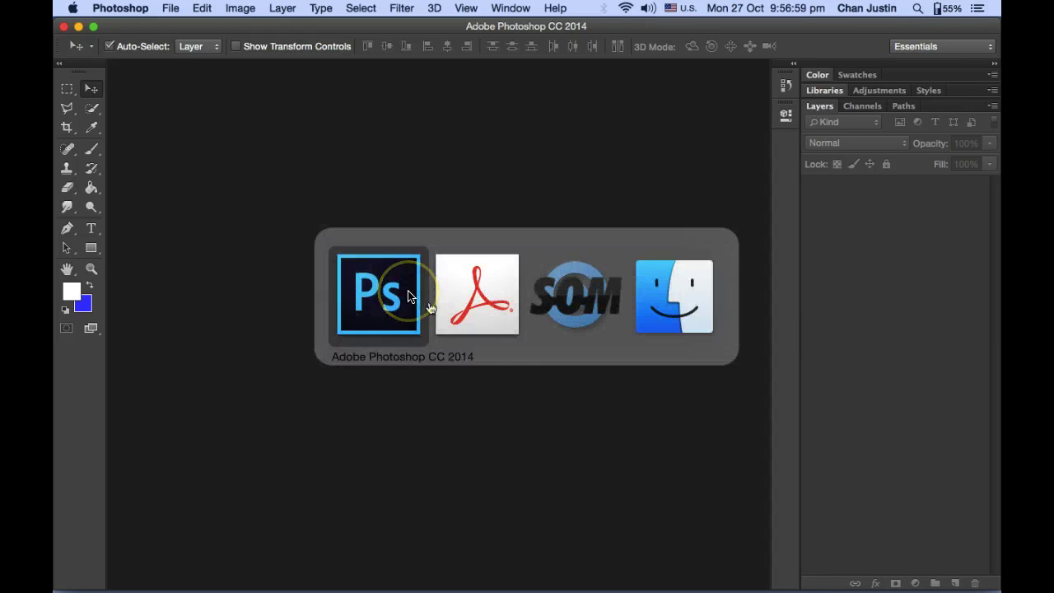
key("super+Tab")
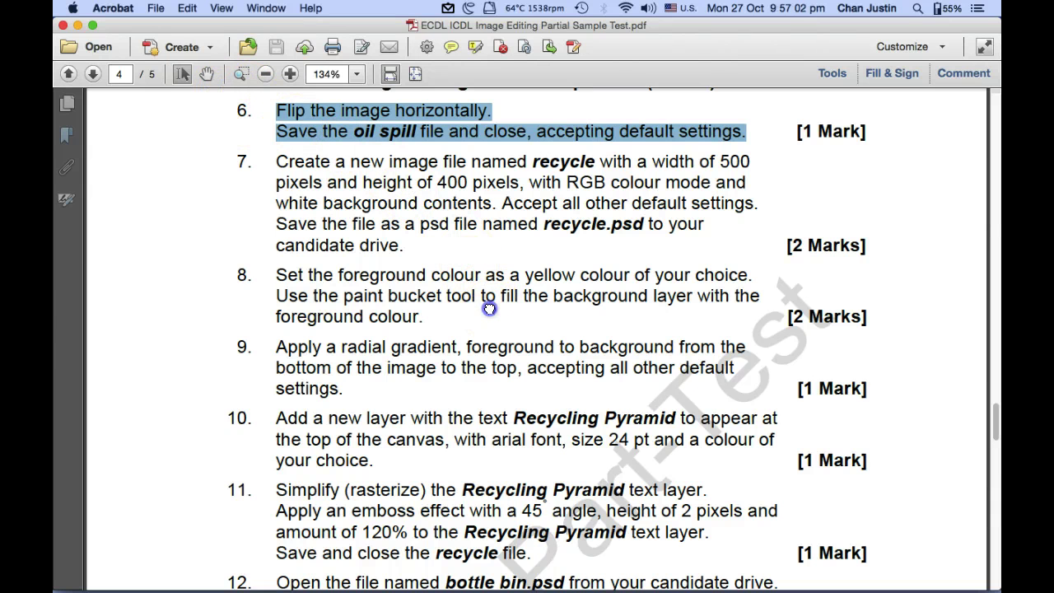
scroll(489, 308, "down", 2)
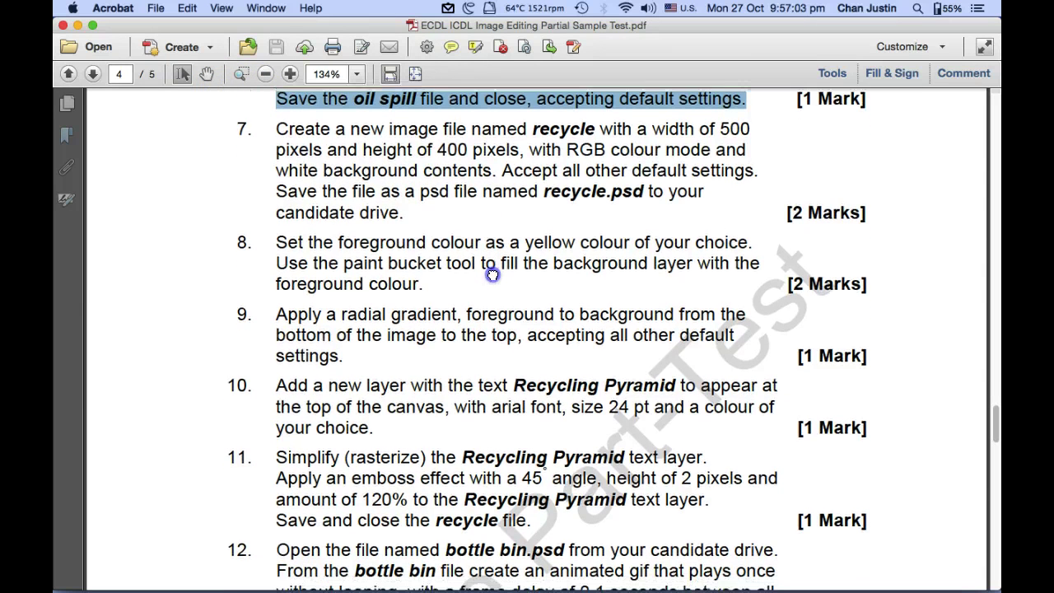
scroll(491, 275, "down", 2)
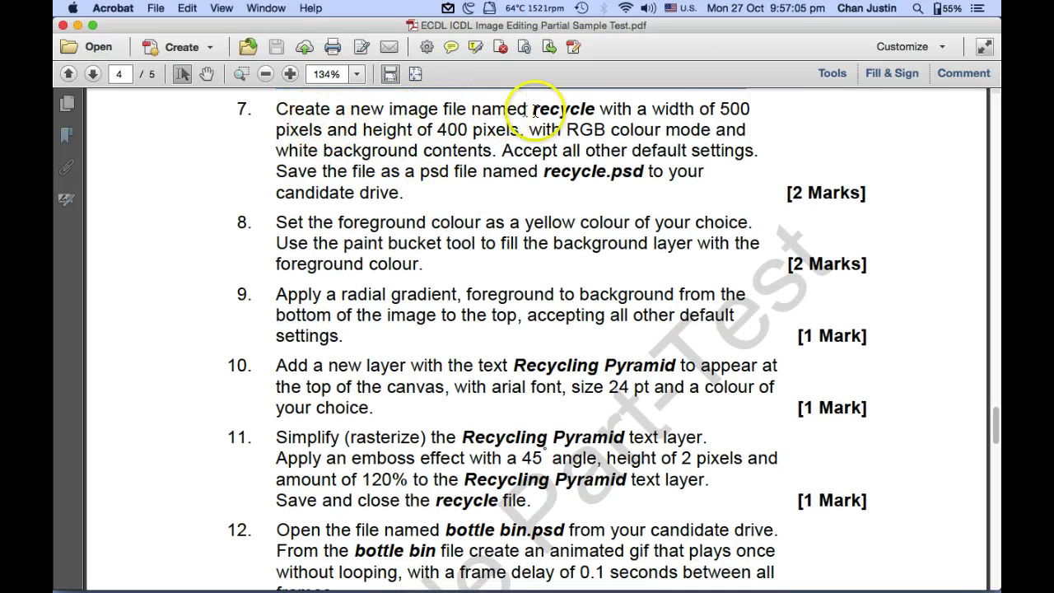
left_click(652, 109)
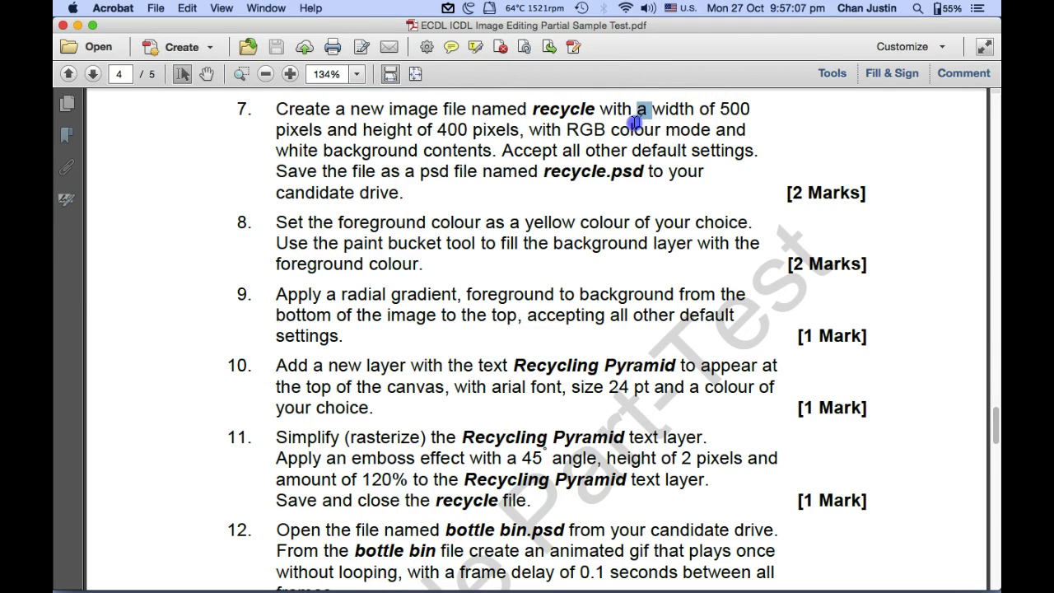
left_click_drag(635, 122, 519, 136)
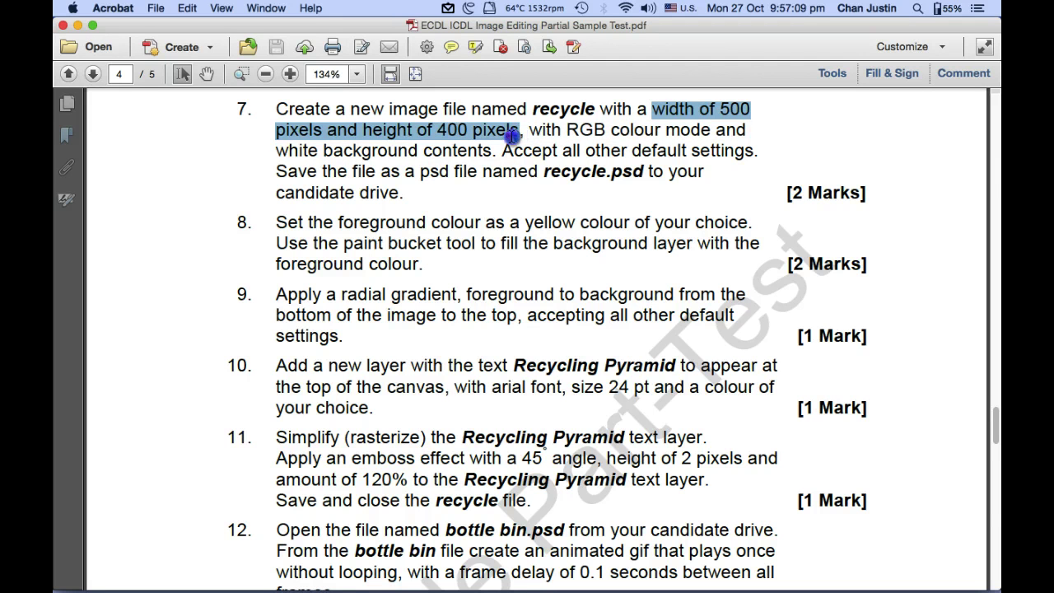
left_click_drag(512, 135, 500, 146)
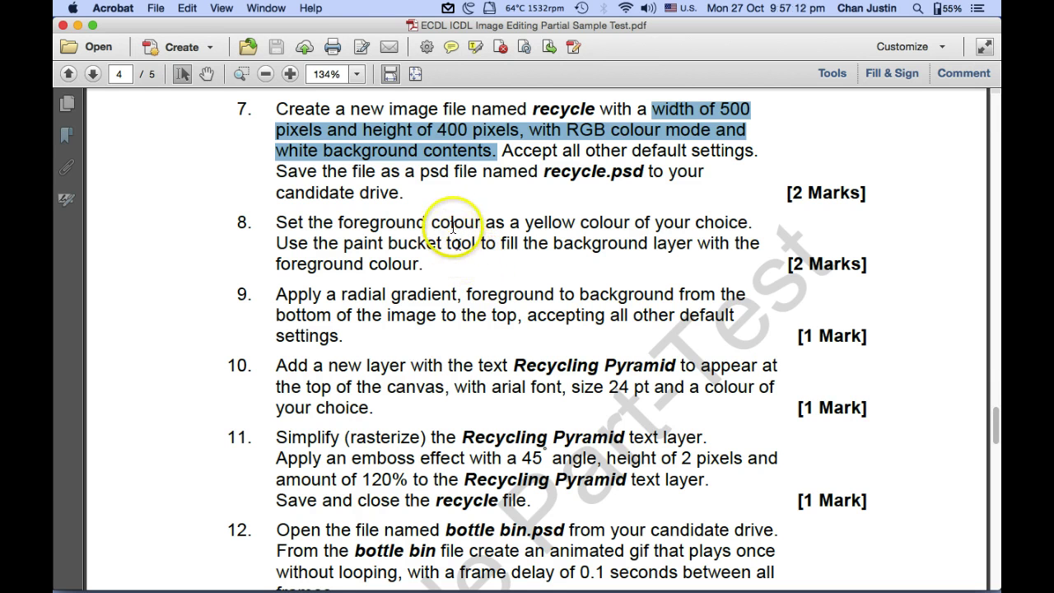
Start a new document in Photoshop with a width of 500 pixels and a height of 400 pixels, checking the dimensions in Acrobat
key("super+Tab")
key("super+Tab")
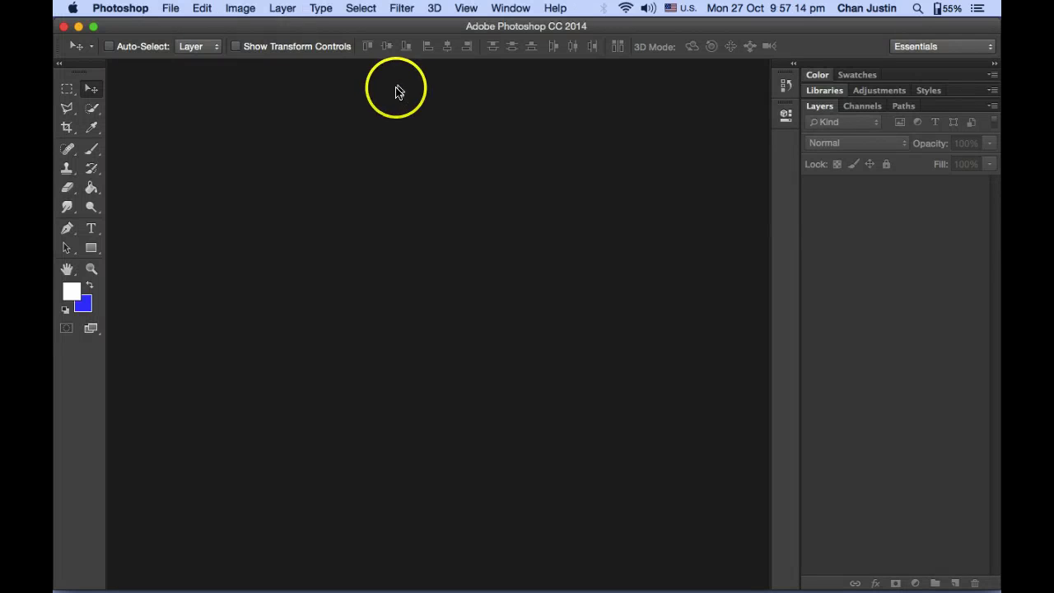
left_click(169, 10)
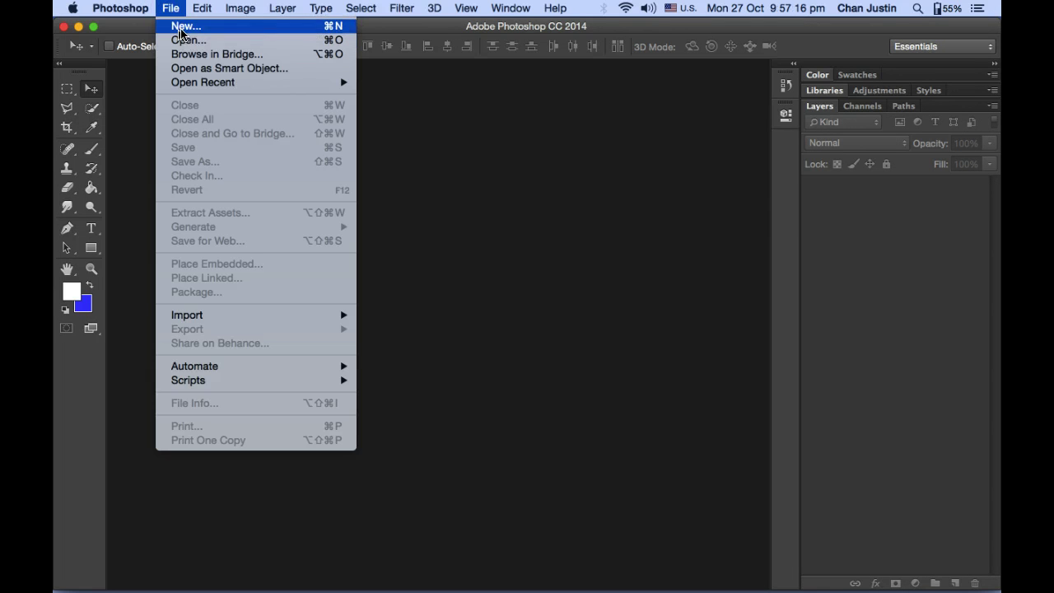
left_click(206, 29)
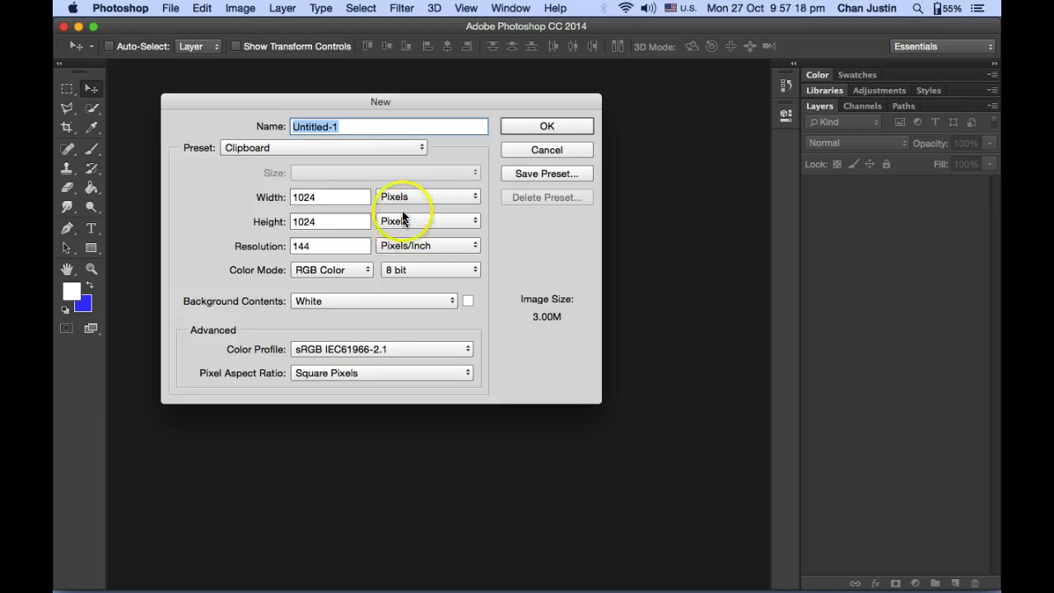
left_click(315, 197)
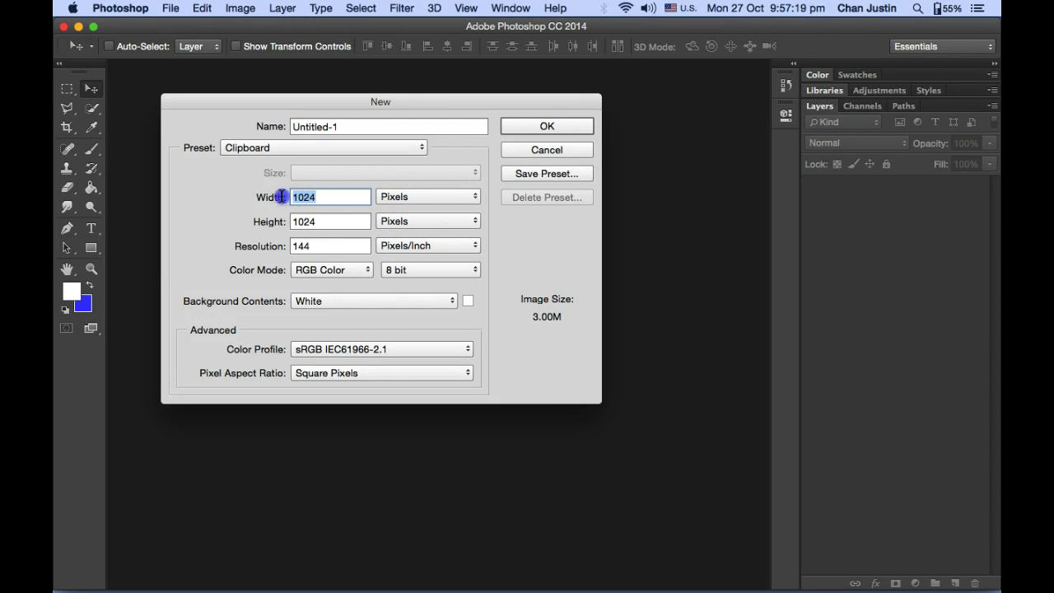
key("super+Tab")
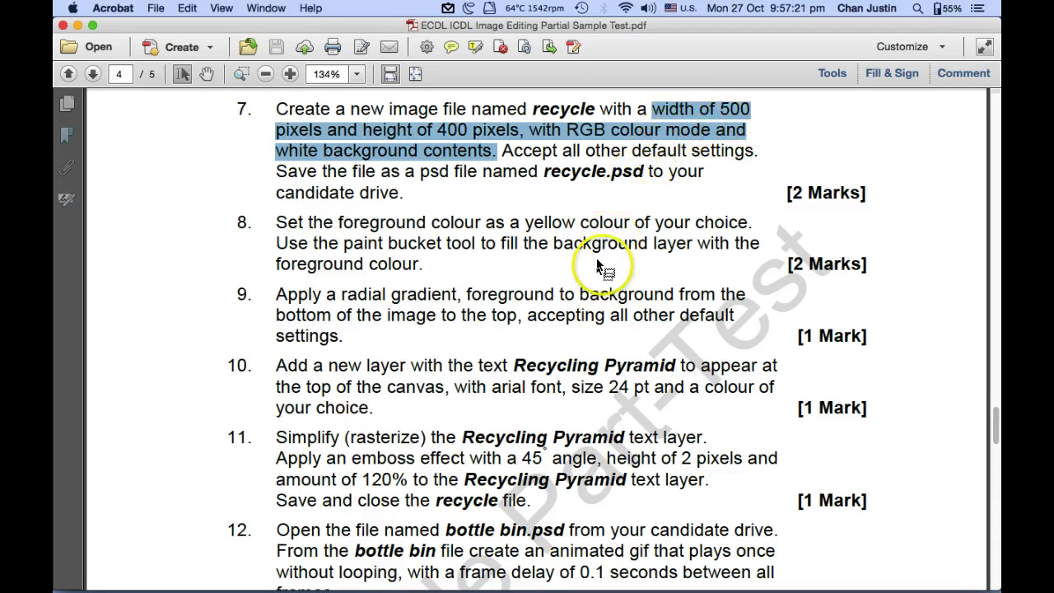
key("super+Tab")
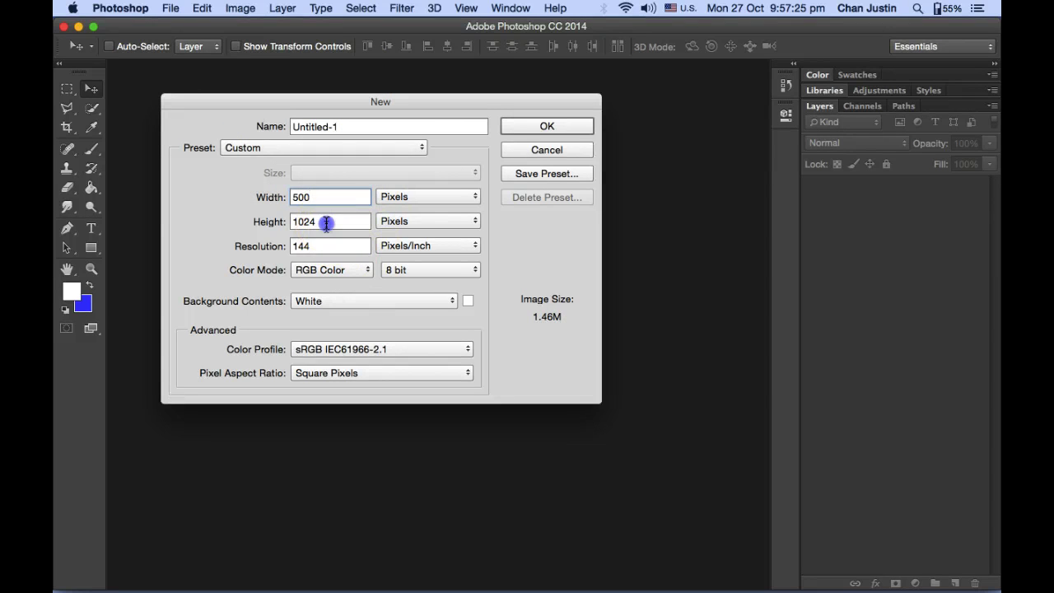
key("super+Tab")
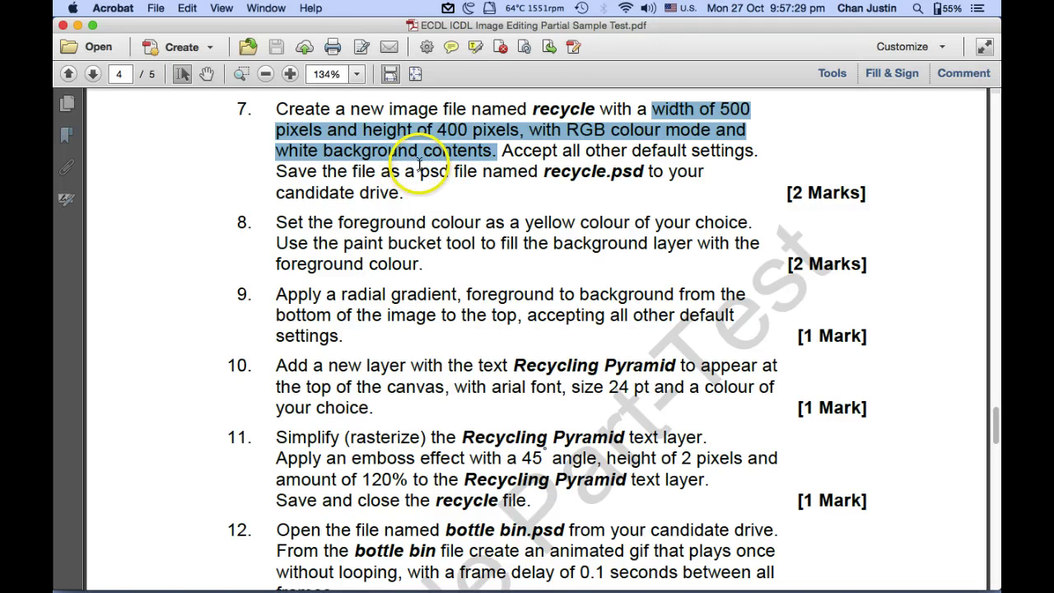
key("super+Tab")
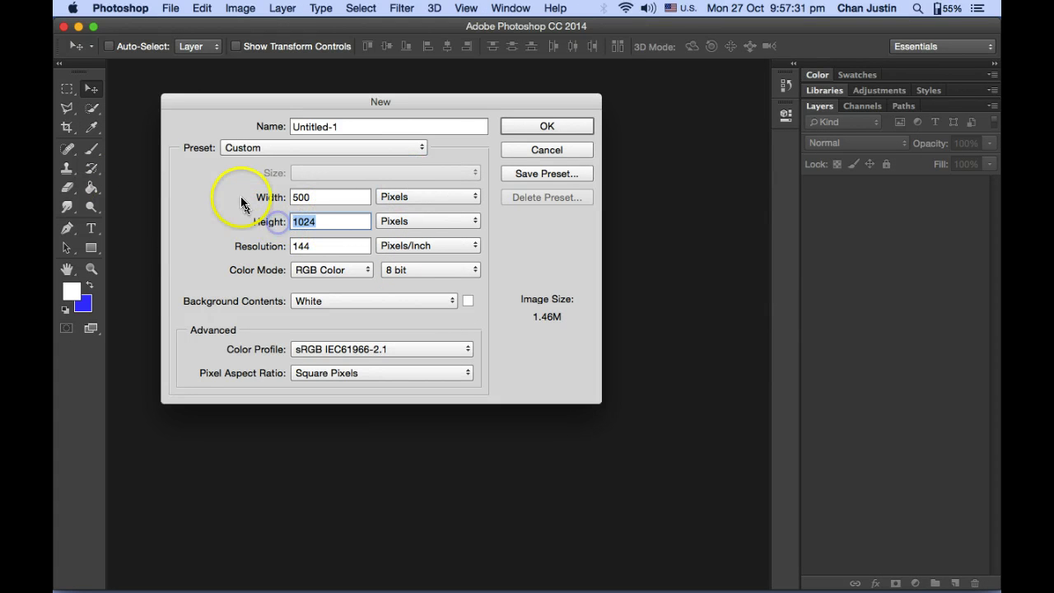
type("400")
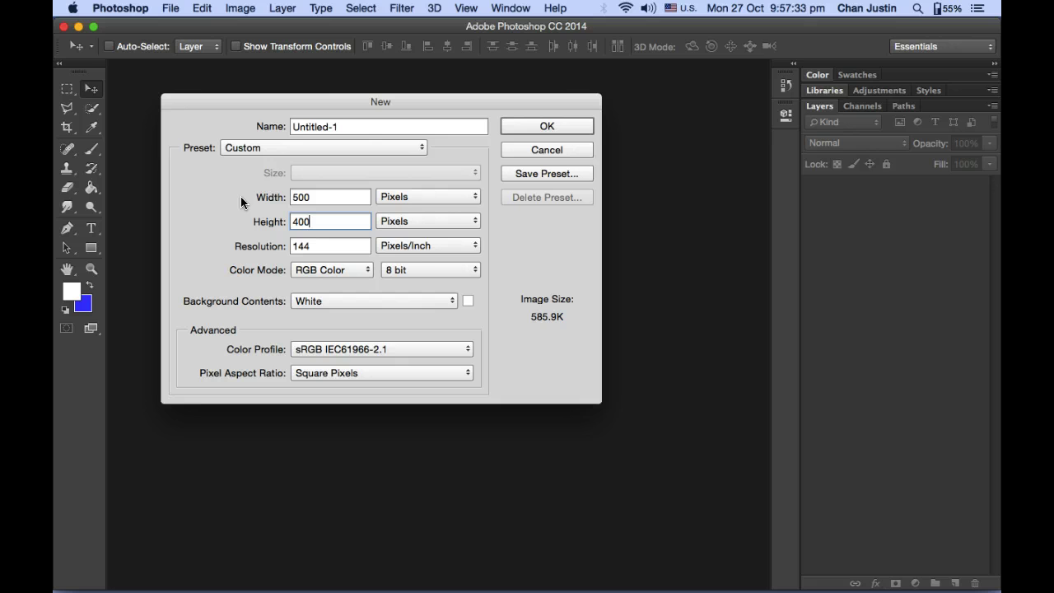
Compare the colour mode and background settings with question 7 in Acrobat, and select White as the new document's background contents
key("super+Tab")
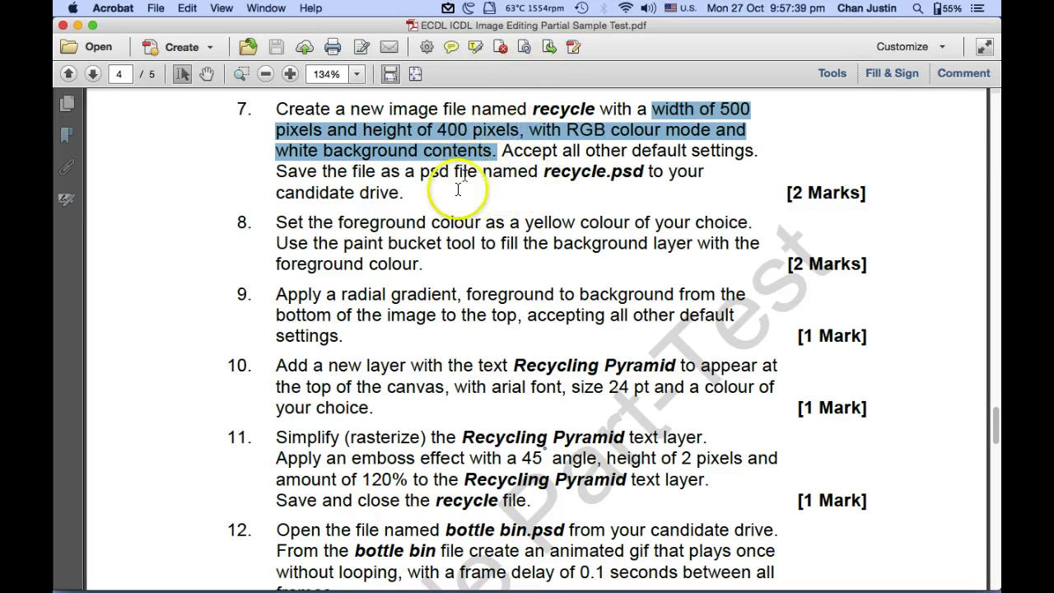
key("super+Tab")
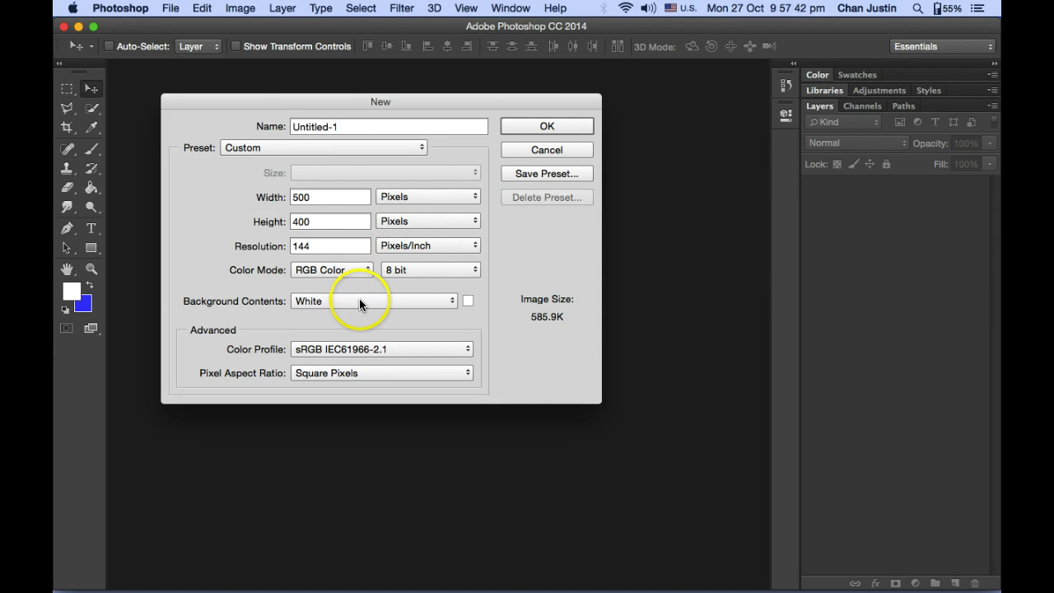
key("super+Tab")
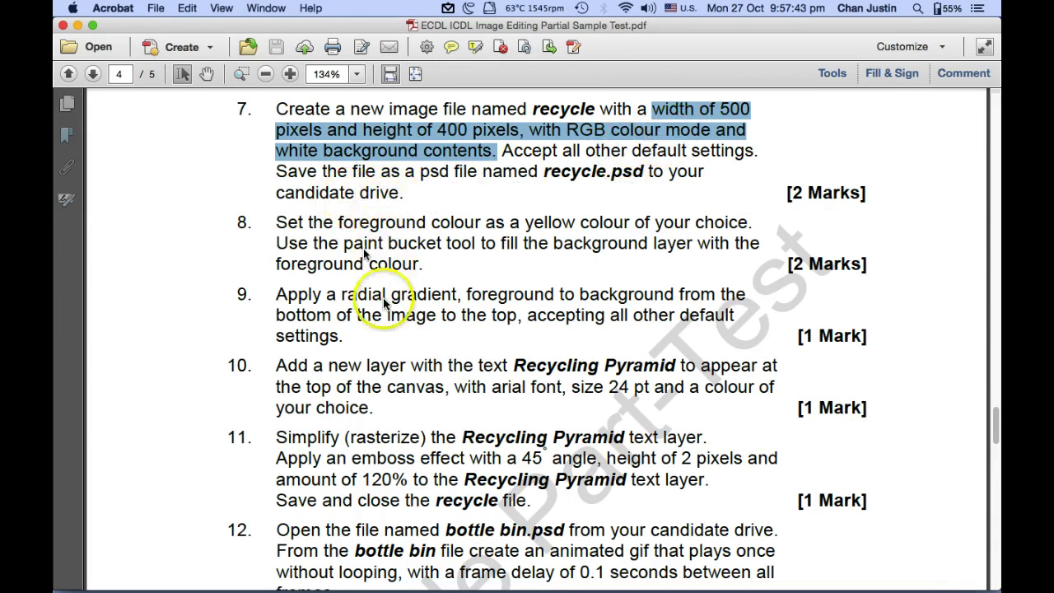
key("super+Tab")
left_click(345, 304)
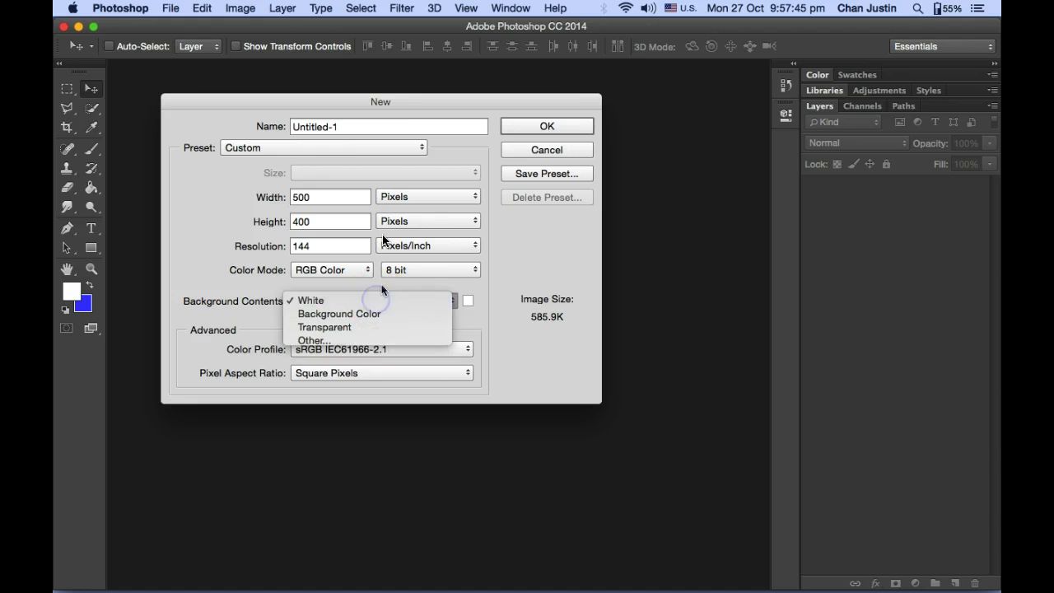
left_click(376, 300)
Name the new document recycle, check the name against question 7, create the document, and return to the test in Acrobat
left_click(346, 125)
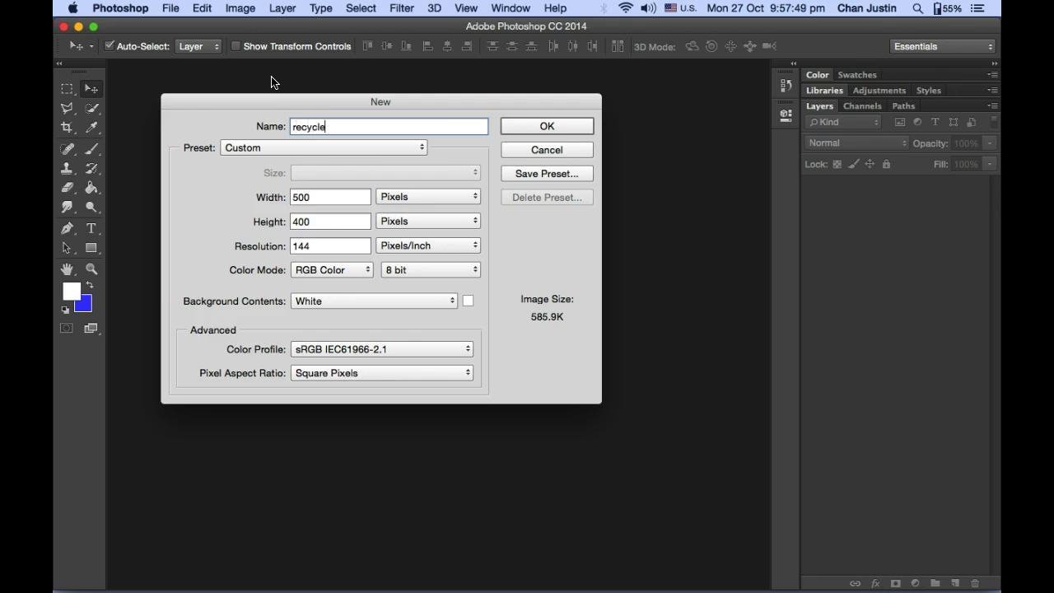
type("recycle")
key("super+Tab")
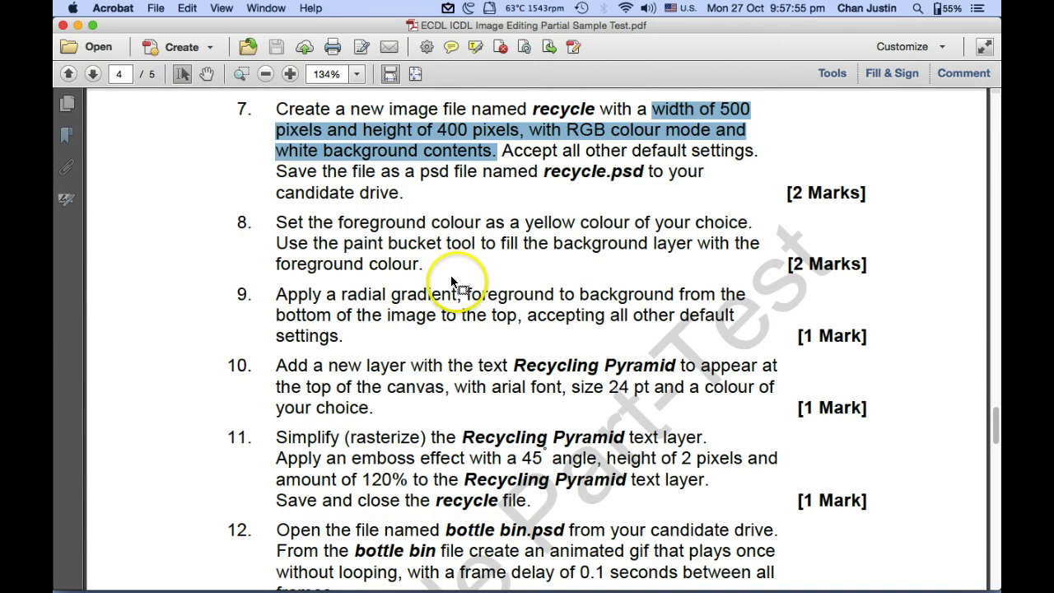
key("super+Tab")
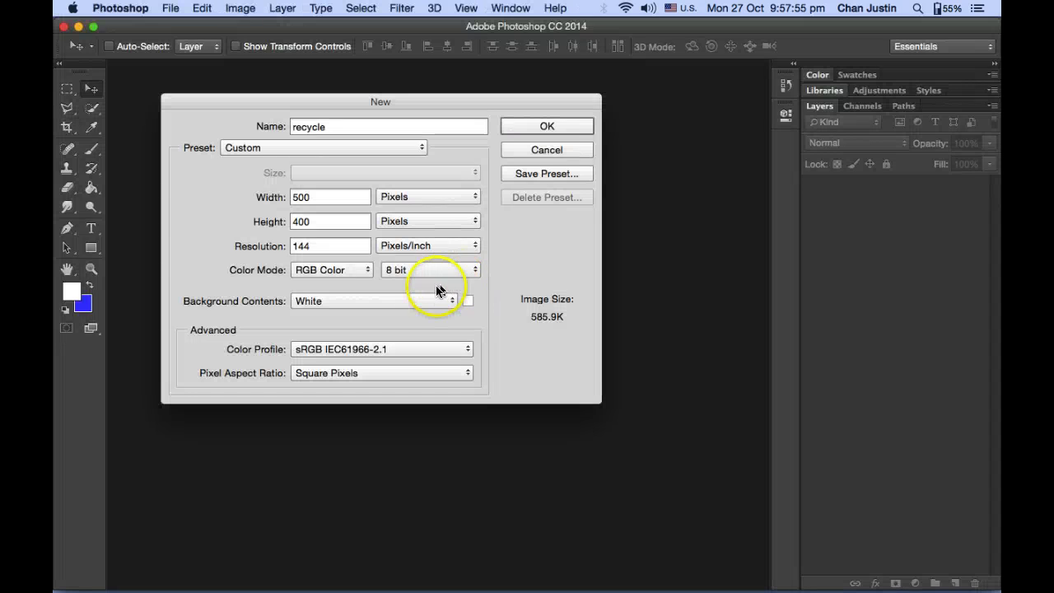
left_click(522, 130)
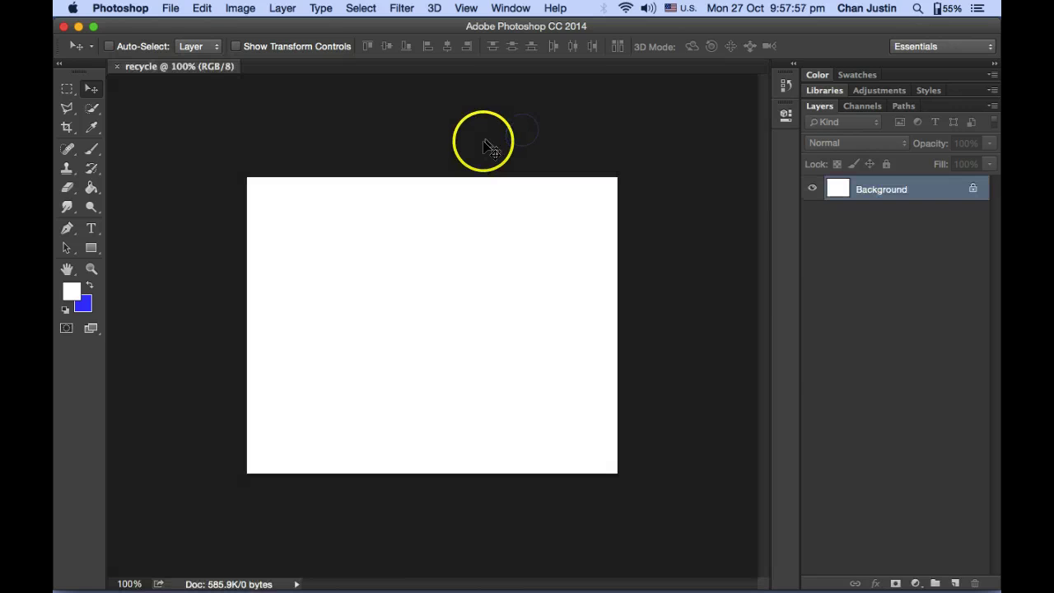
key("super+Tab")
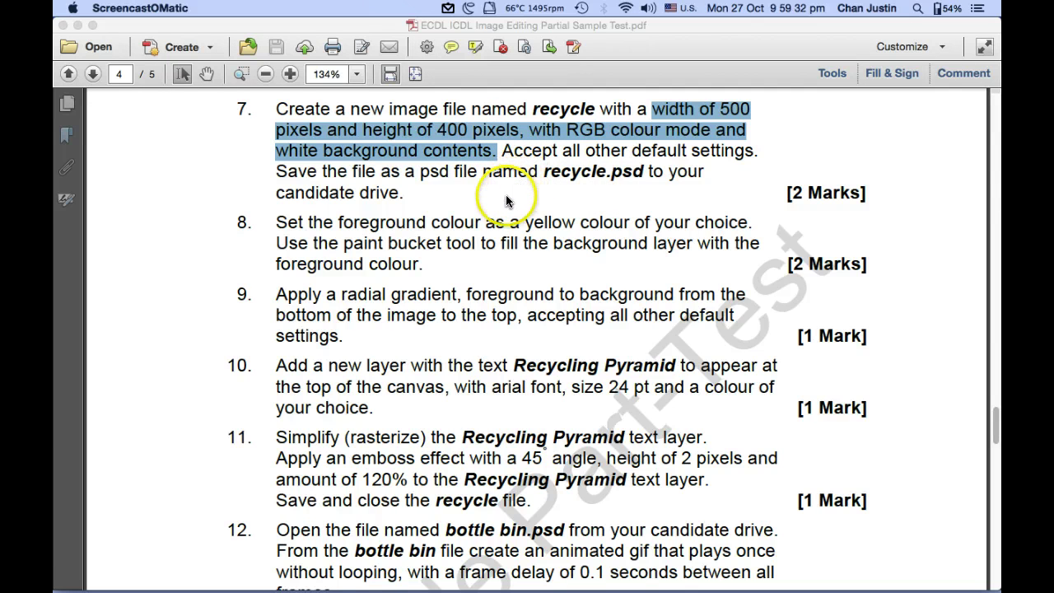
Switch to Photoshop and save the new document as recycle.psd in Photoshop format in the workfiles folder
key("super+Tab")
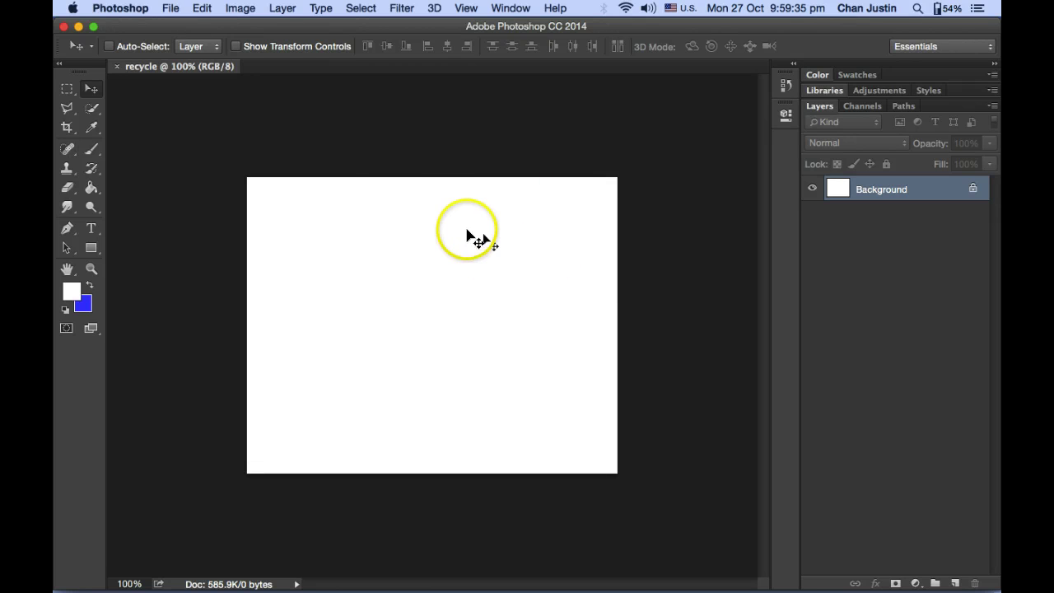
left_click(173, 8)
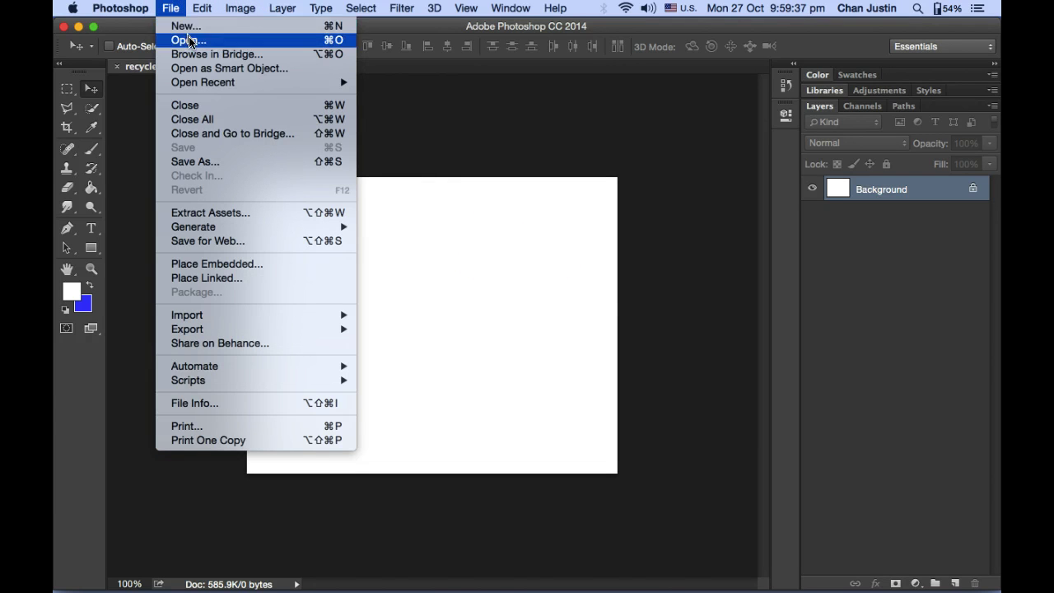
left_click(243, 163)
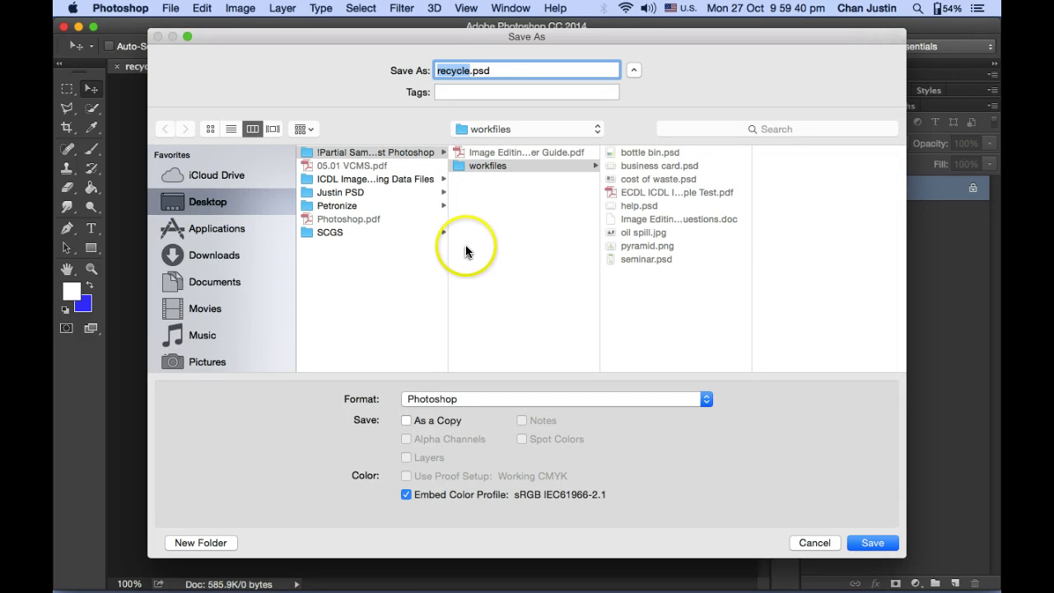
left_click(871, 545)
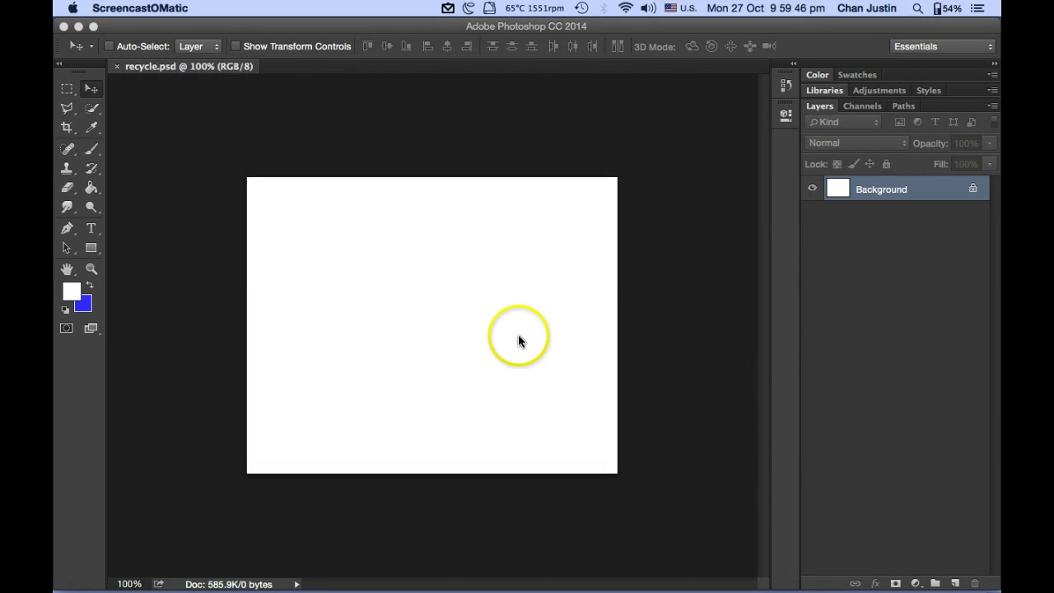
Switch to Acrobat and read question 8, highlighting its foreground colour and paint bucket instructions
key("super+Tab")
key("super+Tab")
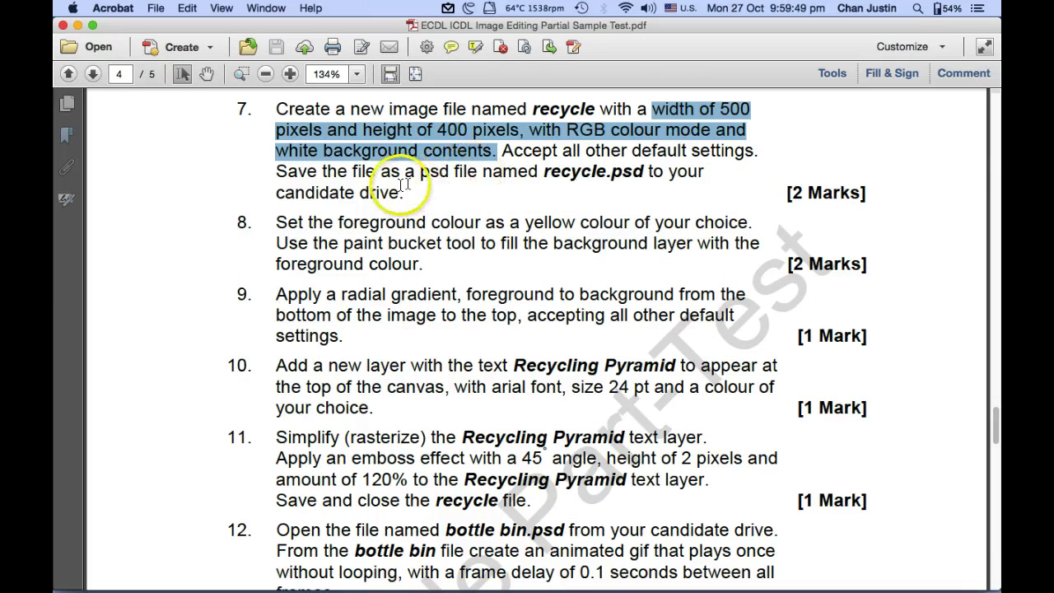
scroll(494, 278, "down", 2)
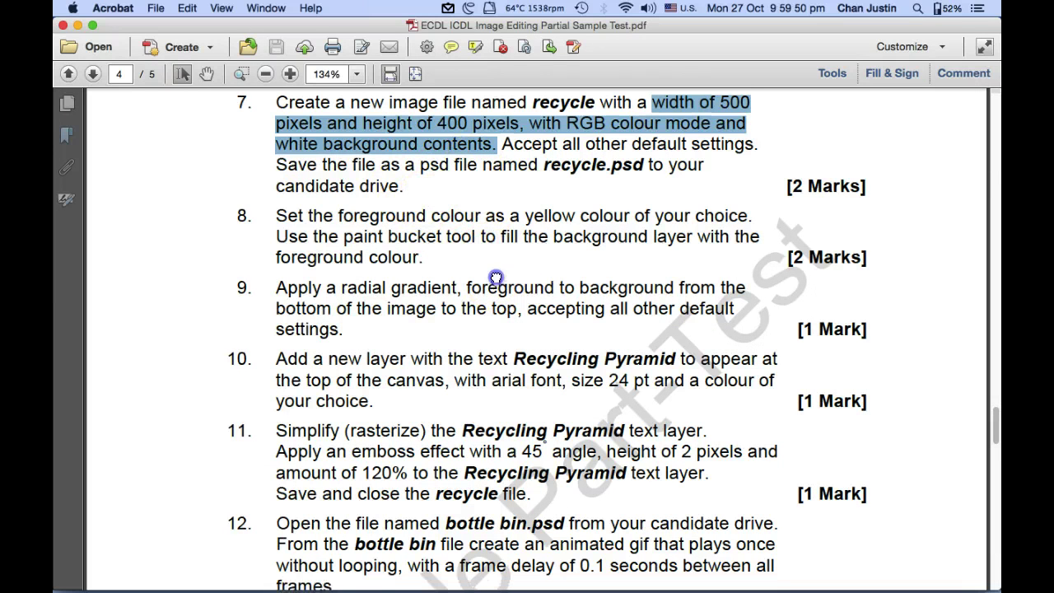
scroll(496, 246, "down", 5)
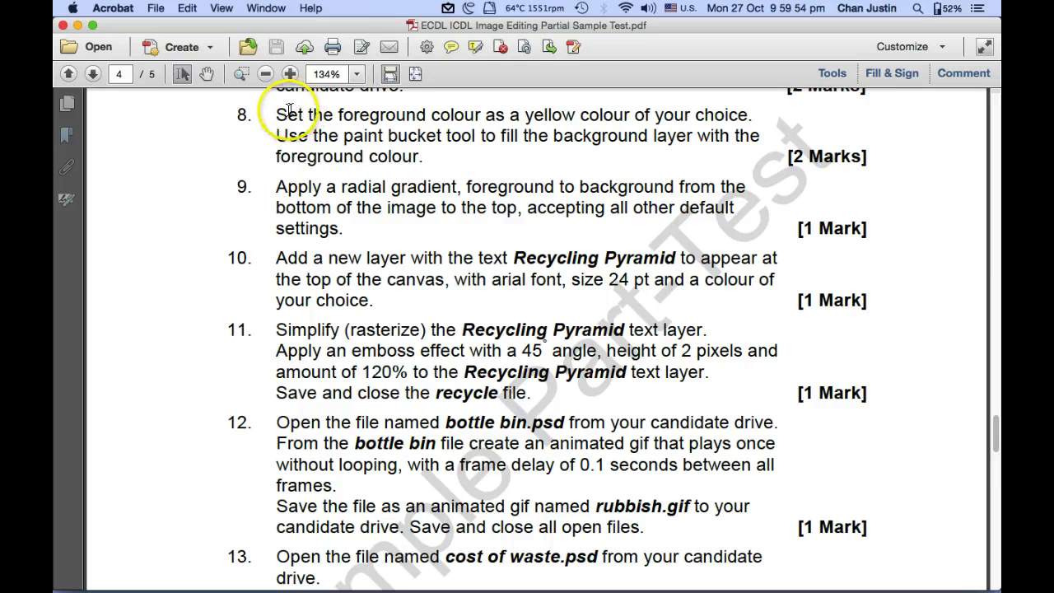
mouse_move(392, 145)
left_mouse_down()
mouse_move(407, 155)
mouse_move(343, 118)
mouse_move(284, 109)
left_mouse_up()
left_click(453, 169)
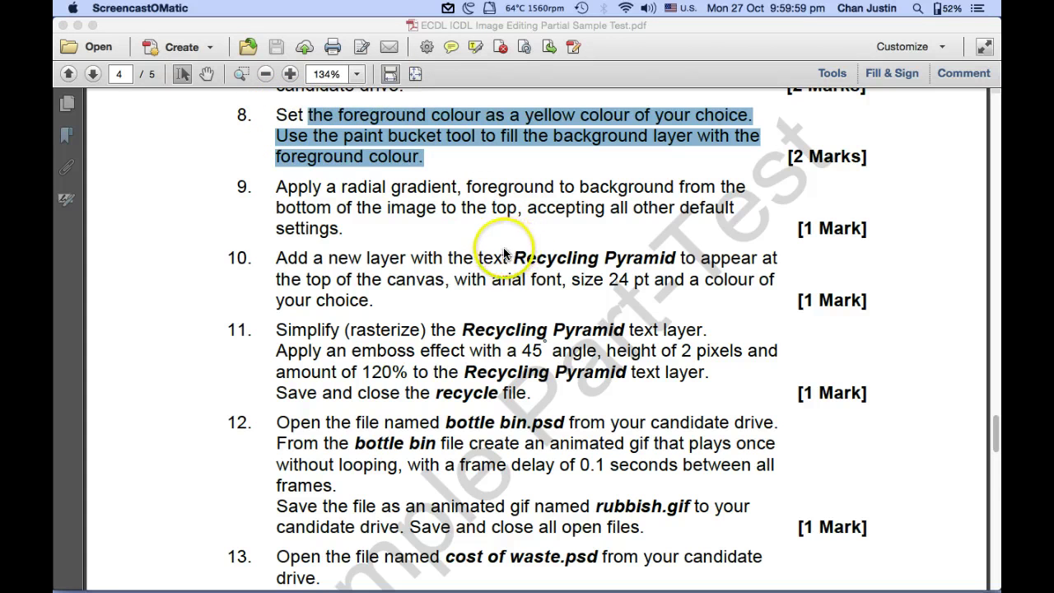
Switch to Photoshop and set the foreground colour to yellow fcff00, rechecking question 8 in Acrobat
key("super+Tab")
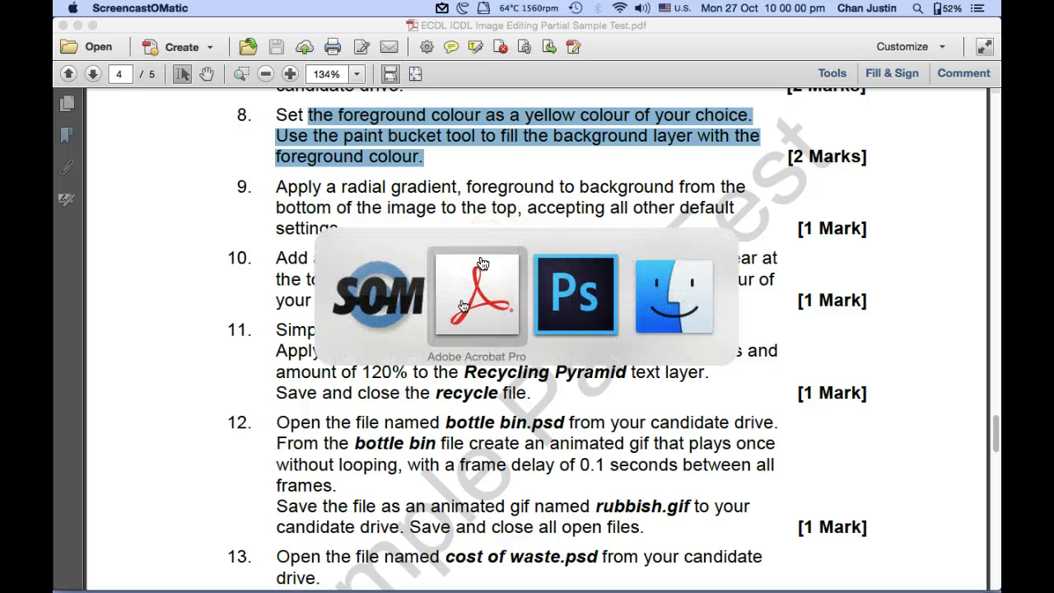
left_click(545, 306)
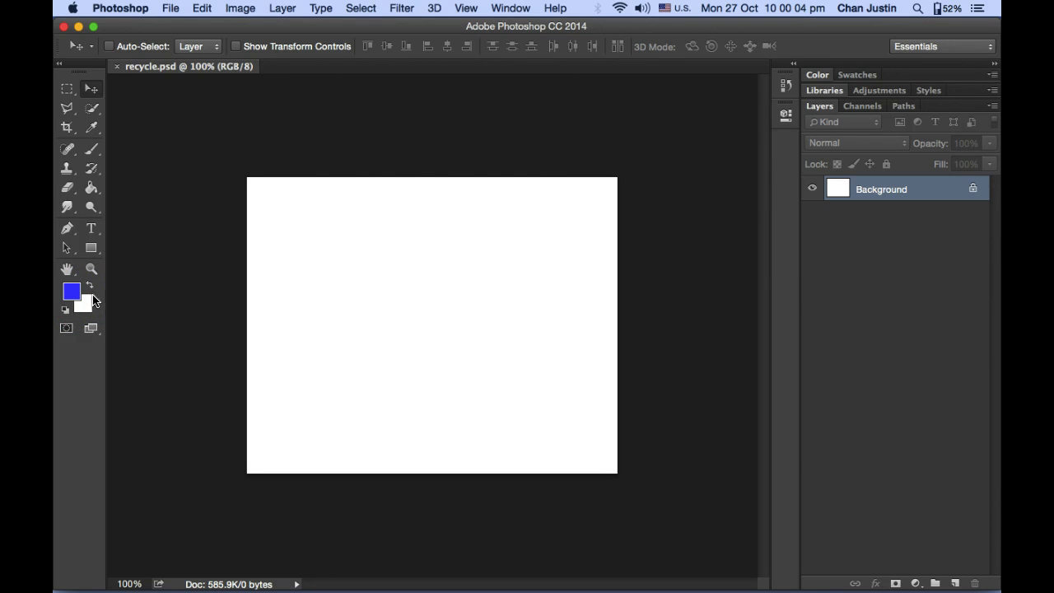
key("super+Tab")
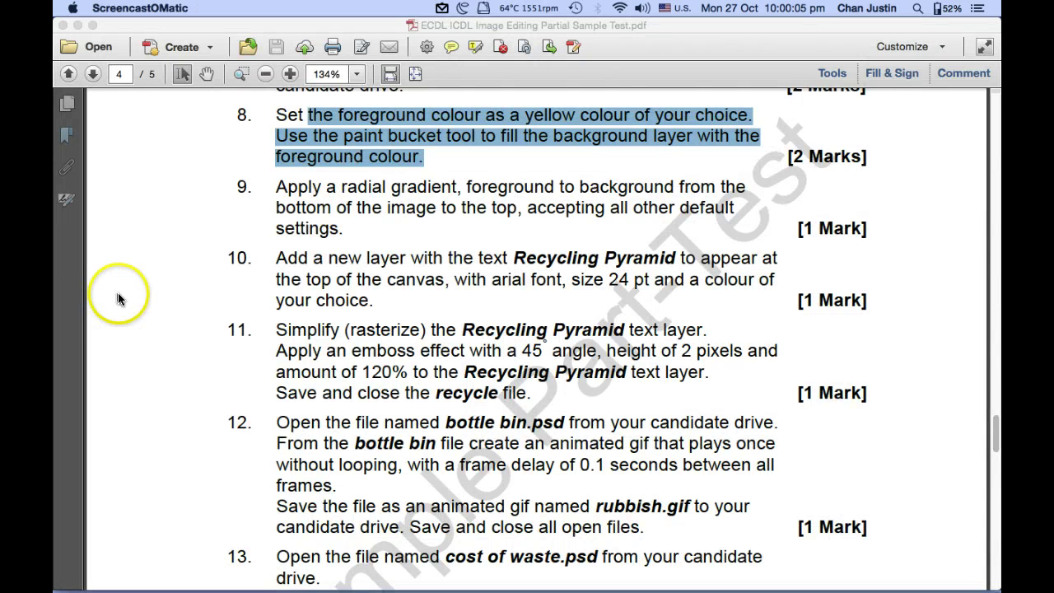
key("super+Tab")
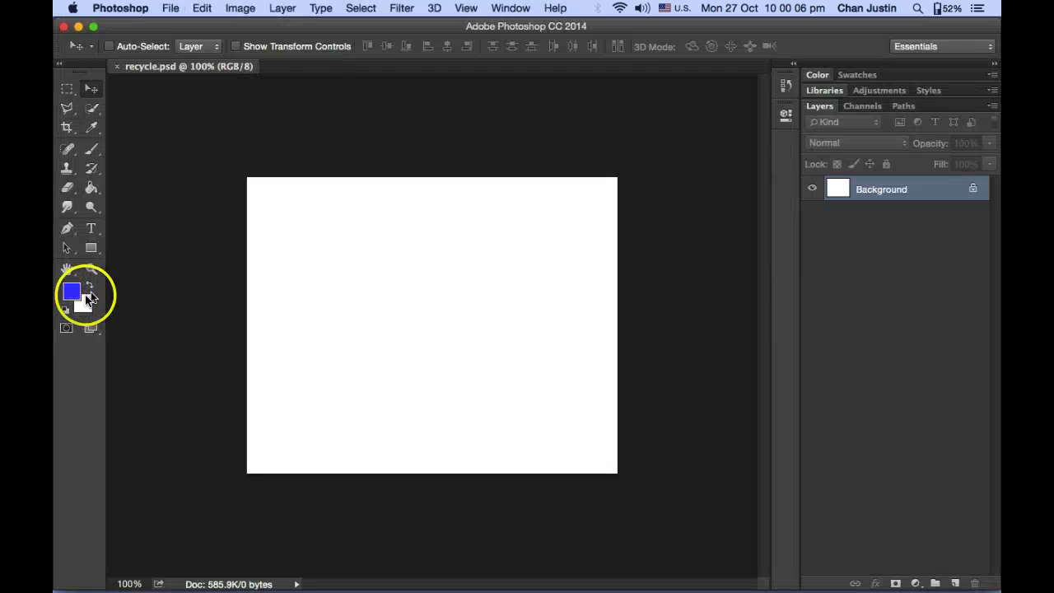
left_click(71, 298)
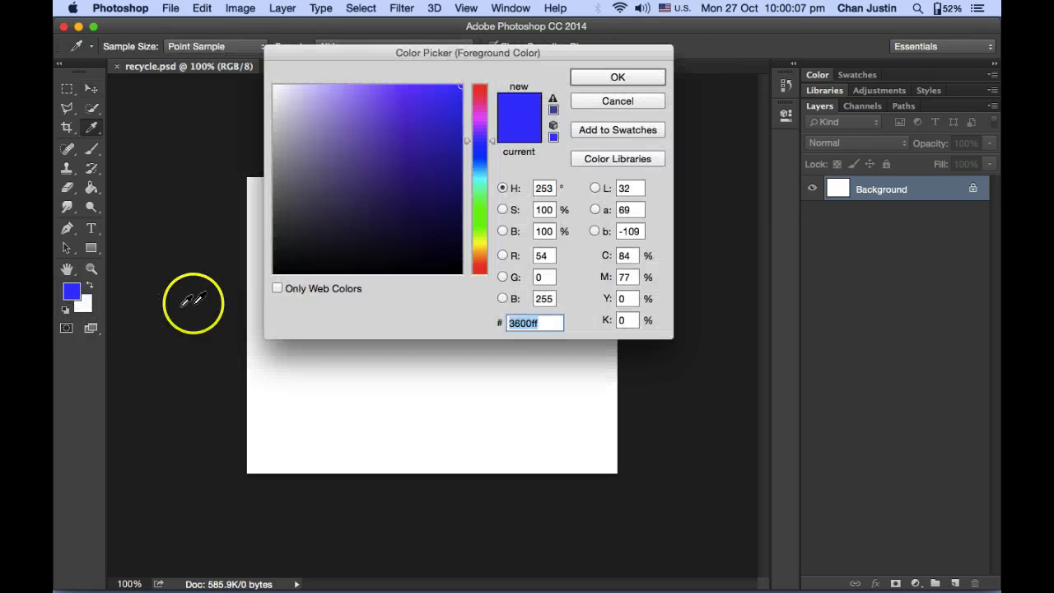
mouse_move(469, 256)
left_mouse_down()
mouse_move(481, 233)
mouse_move(483, 243)
left_mouse_up()
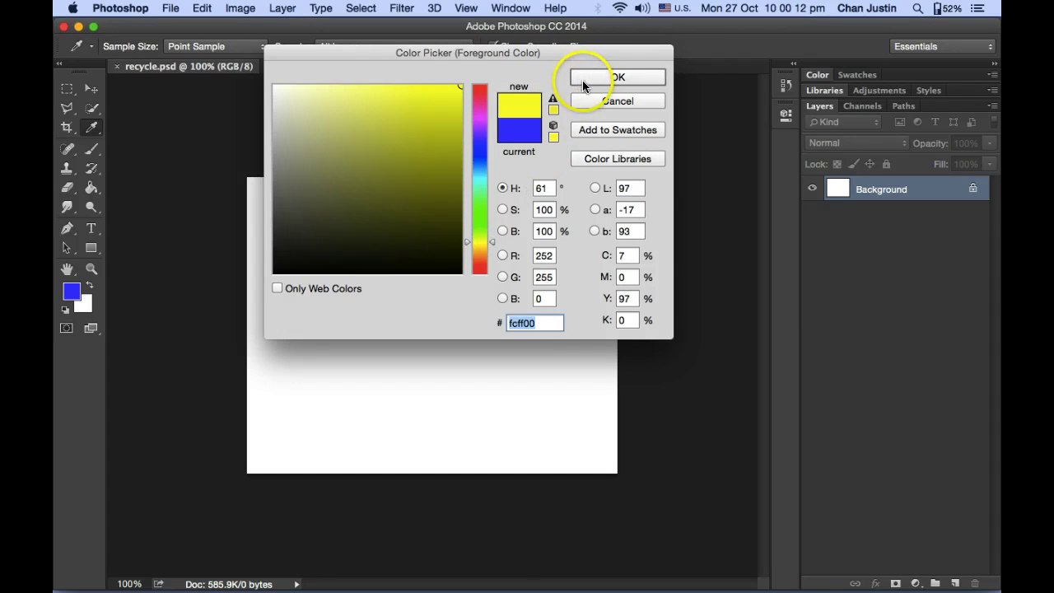
left_click(582, 80)
Check question 8 in Acrobat and fill the Background layer in Photoshop with the yellow foreground colour using the Paint Bucket tool
key("super+Tab")
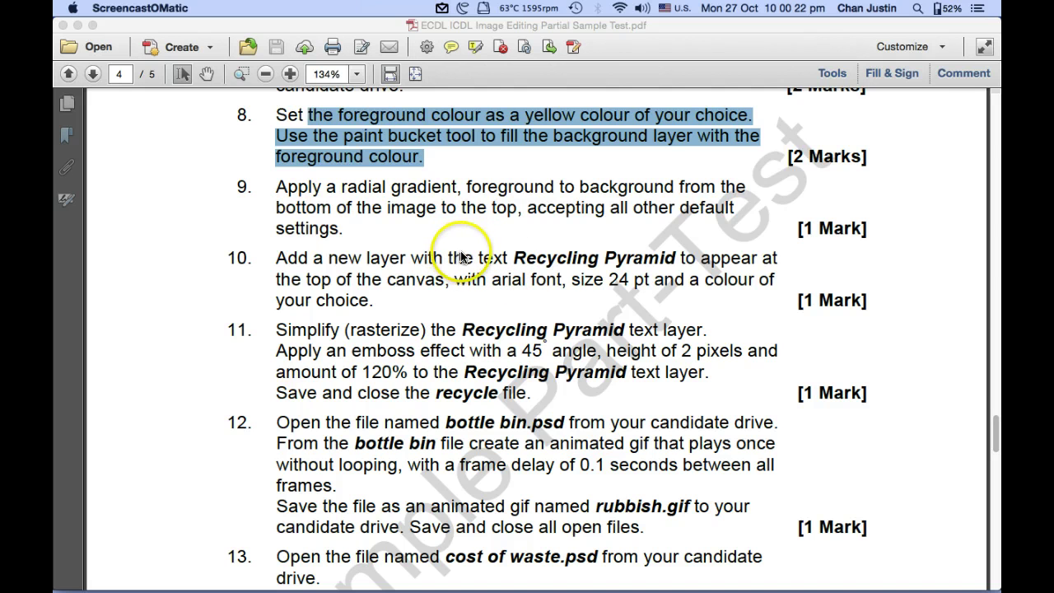
key("super+Tab")
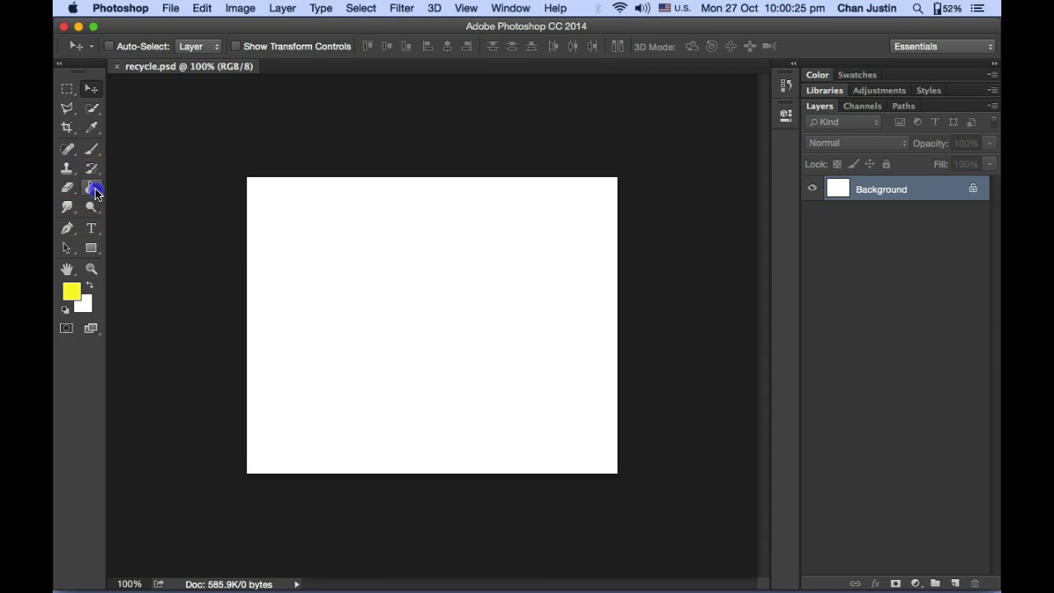
left_click_drag(95, 192, 141, 207)
key("super+h")
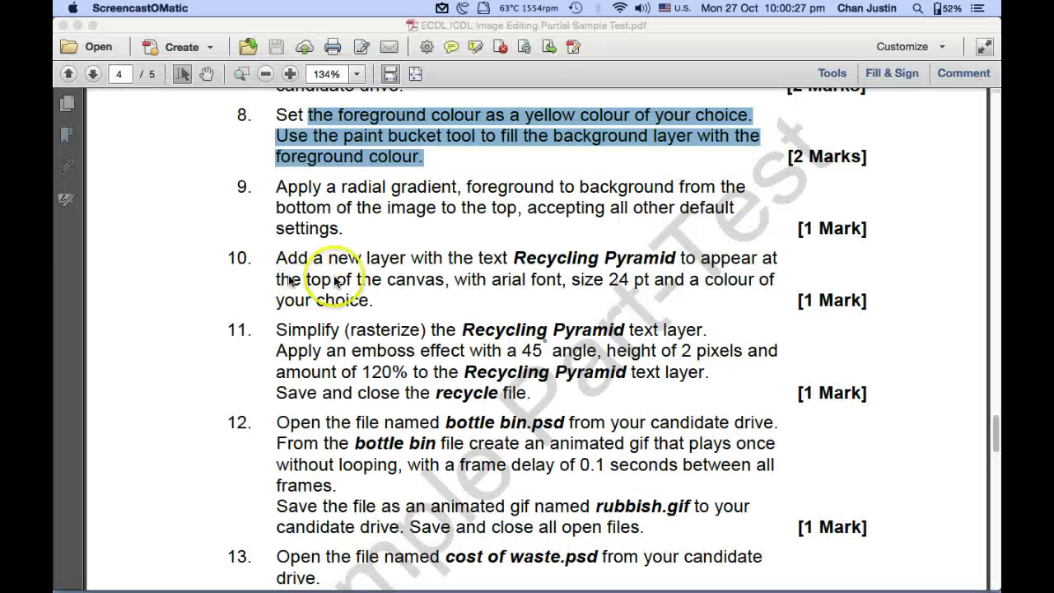
key("super+Tab")
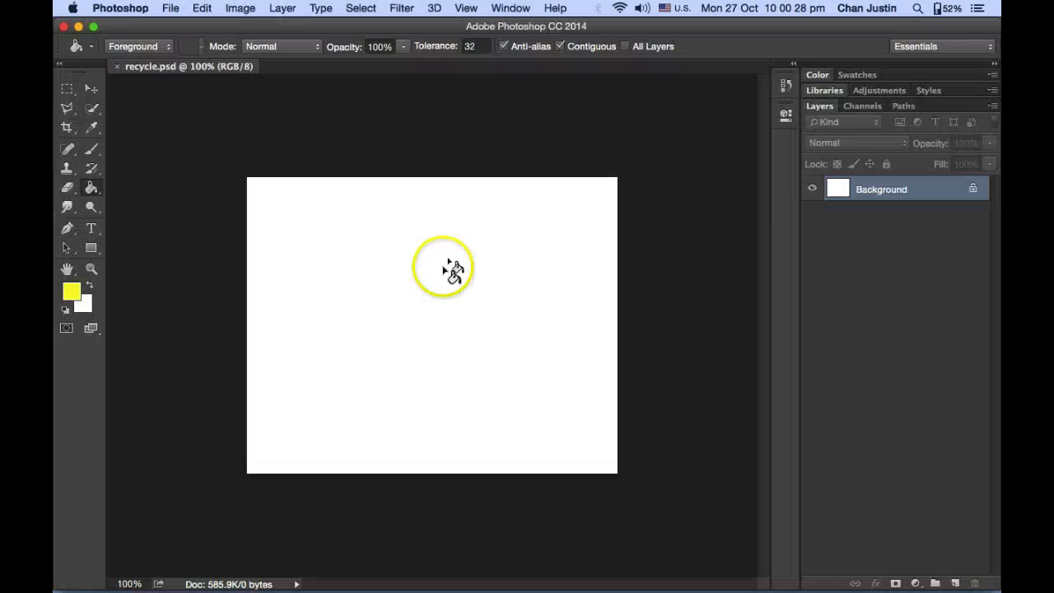
left_click(436, 278)
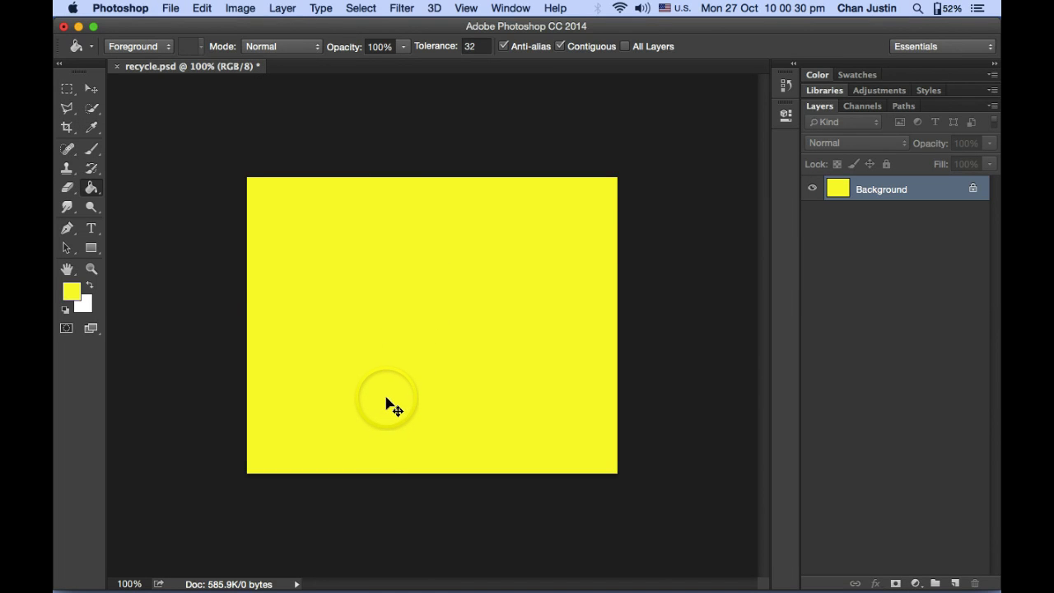
Switch to Acrobat and read question 9, highlighting its radial gradient instructions
key("super+Tab")
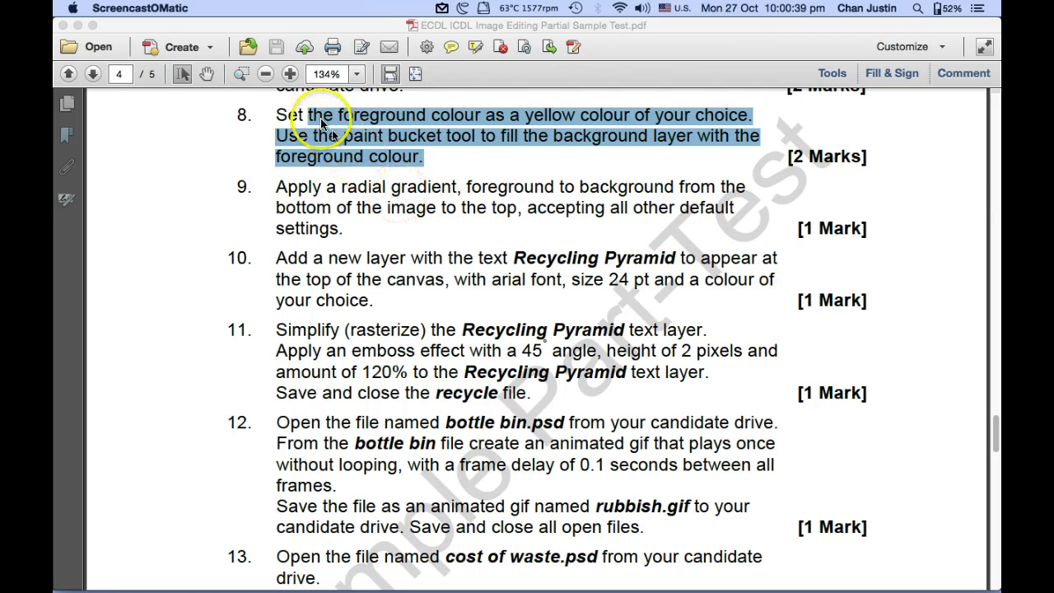
left_click(208, 76)
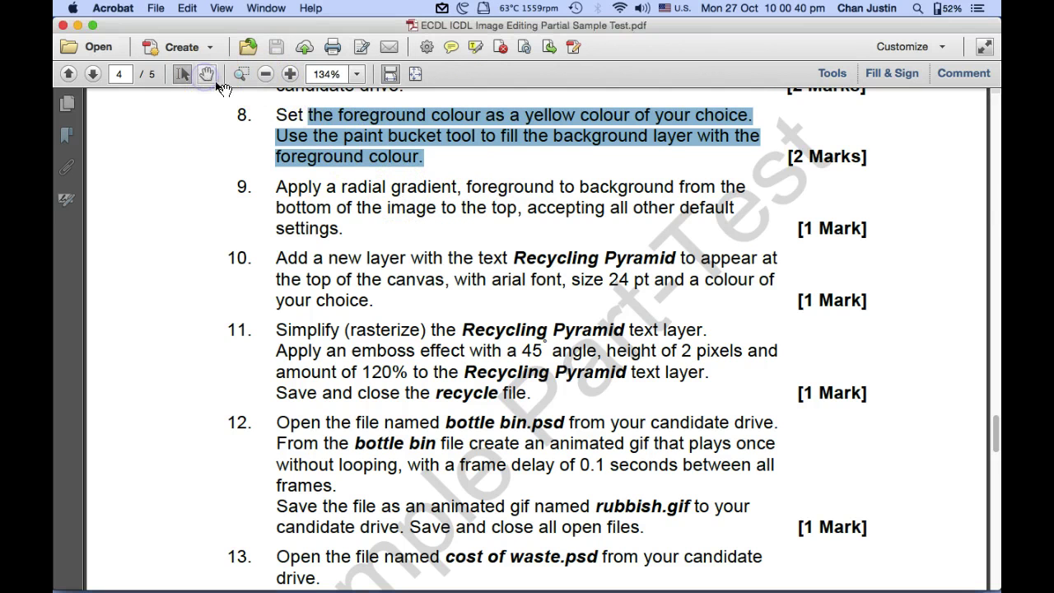
left_click_drag(451, 257, 447, 180)
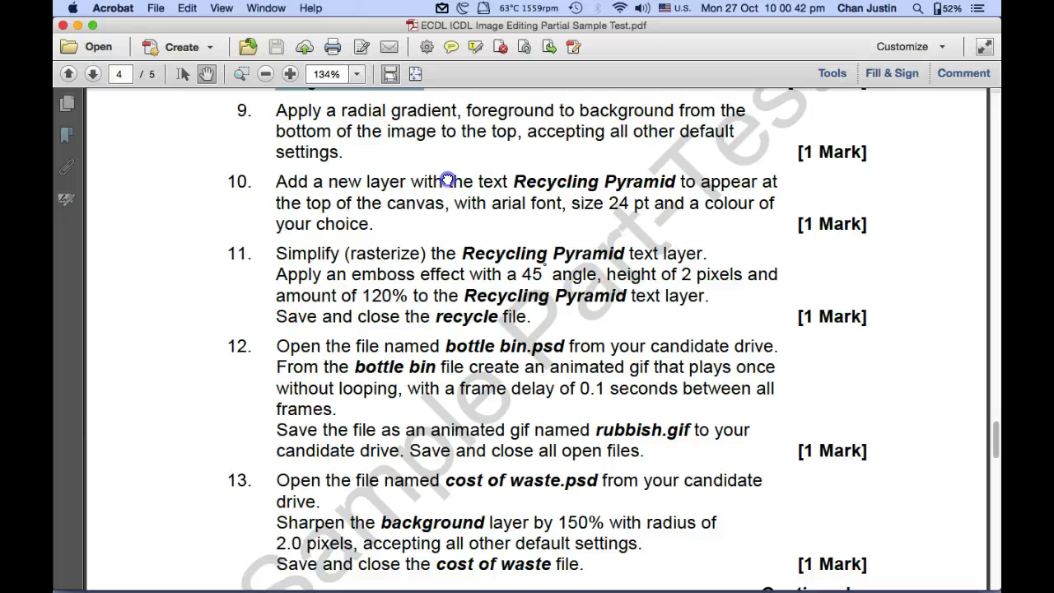
left_click(184, 75)
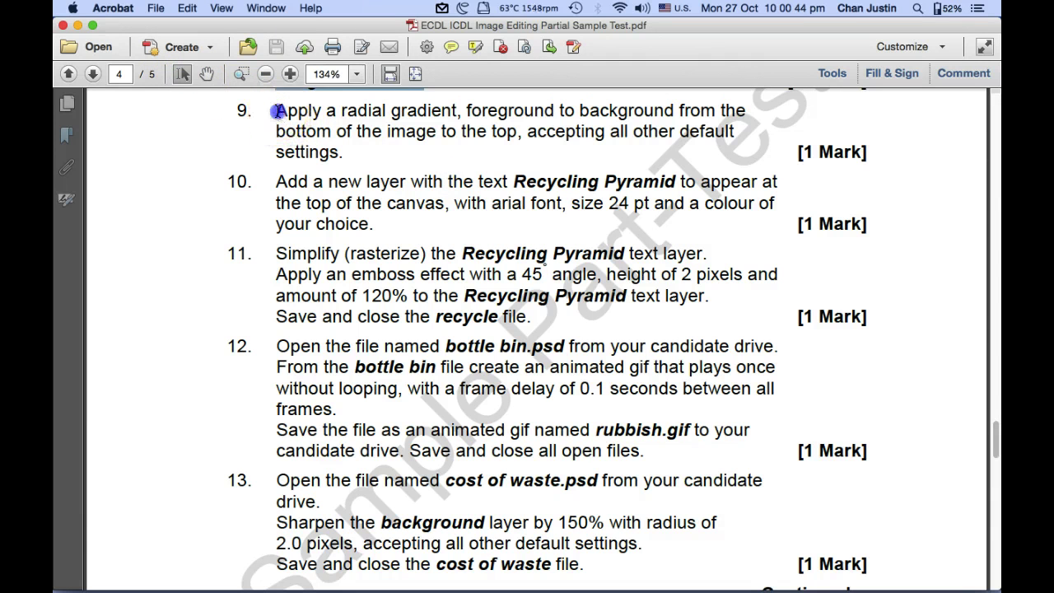
left_click_drag(276, 107, 332, 152)
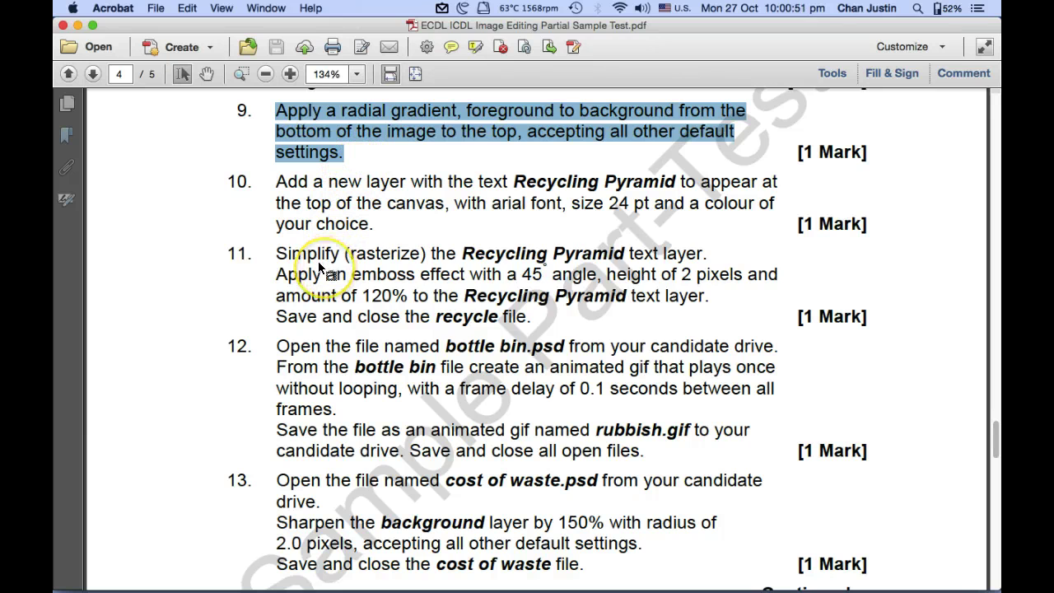
Switch to Photoshop, activate the Gradient tool and set its style to radial
key("alt+p")
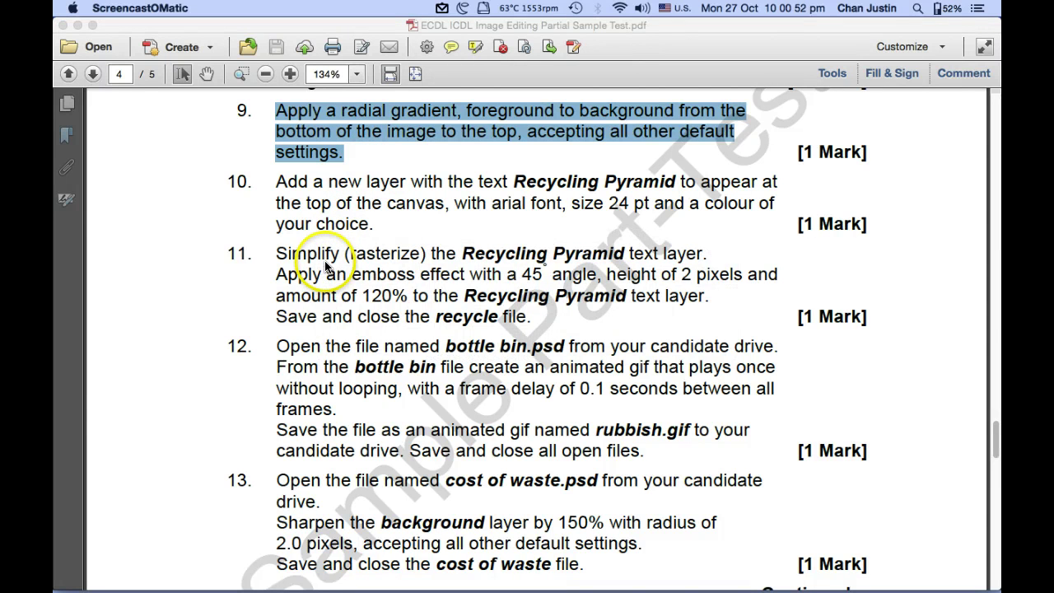
key("super+Tab")
key("super+Tab")
key("super+Tab")
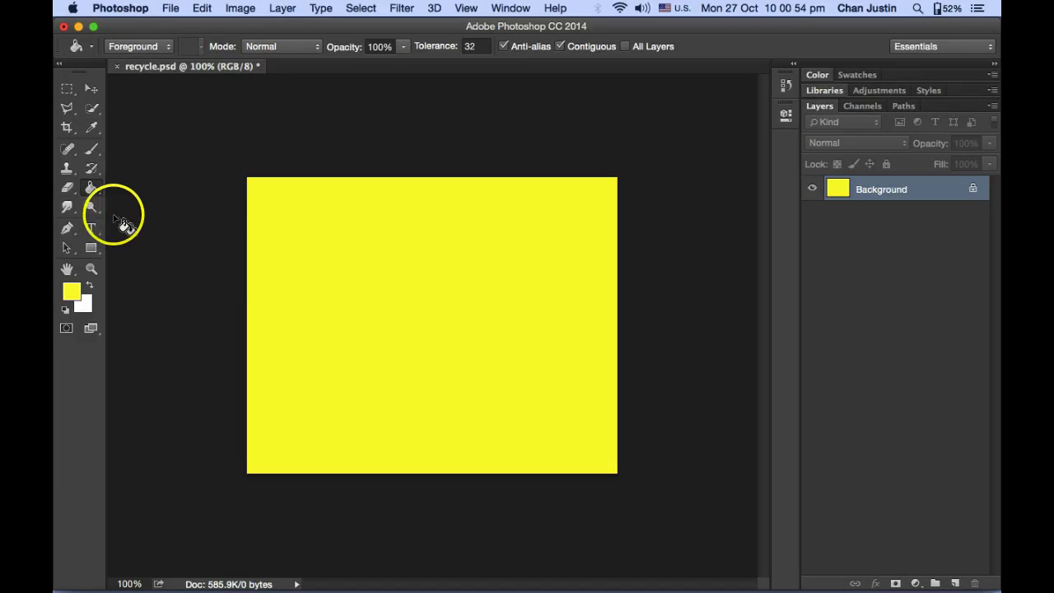
left_click(92, 187)
left_click_drag(92, 187, 122, 186)
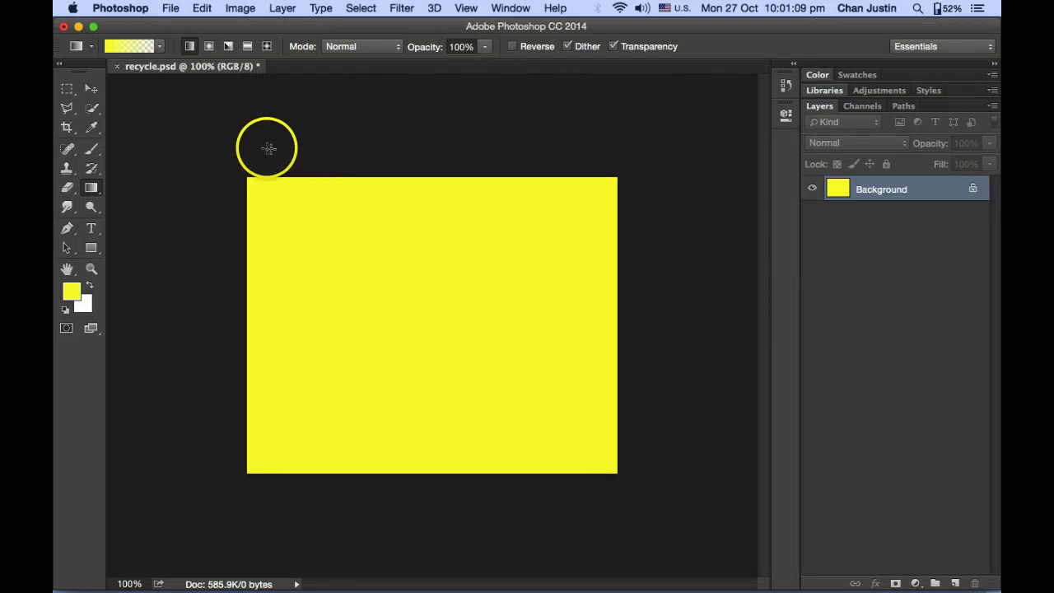
left_click(210, 48)
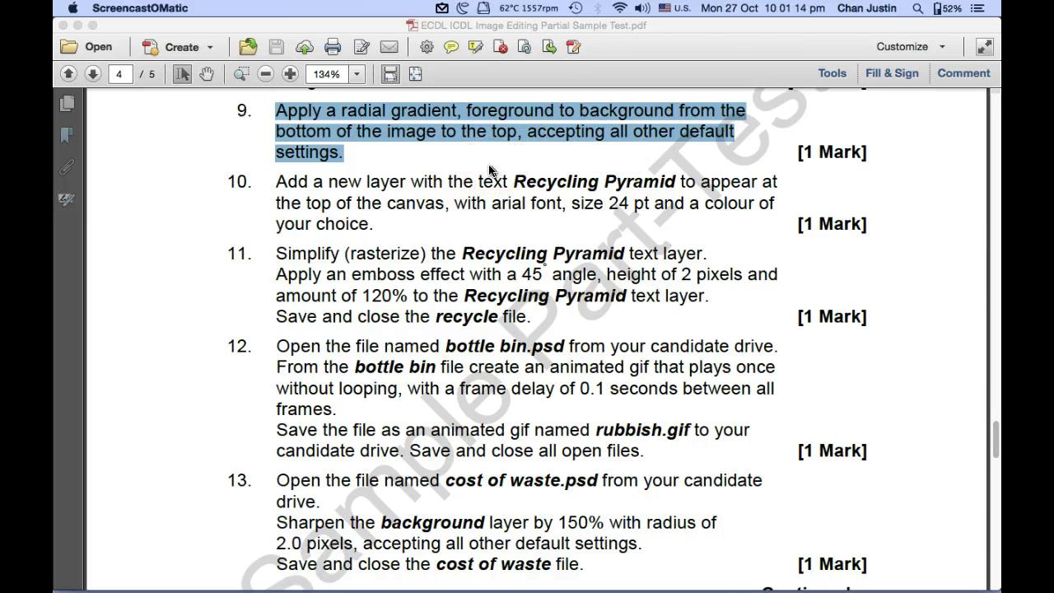
Check question 9 in Acrobat and apply a foreground-to-background radial gradient in Photoshop from near the image's bottom up towards its top
key("super+Tab")
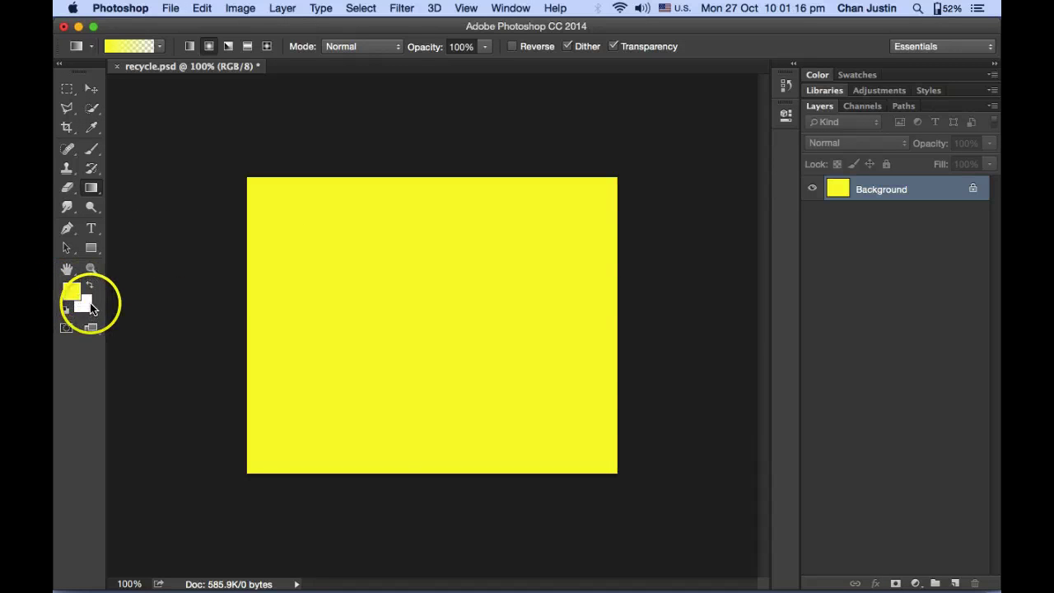
key("super+Tab")
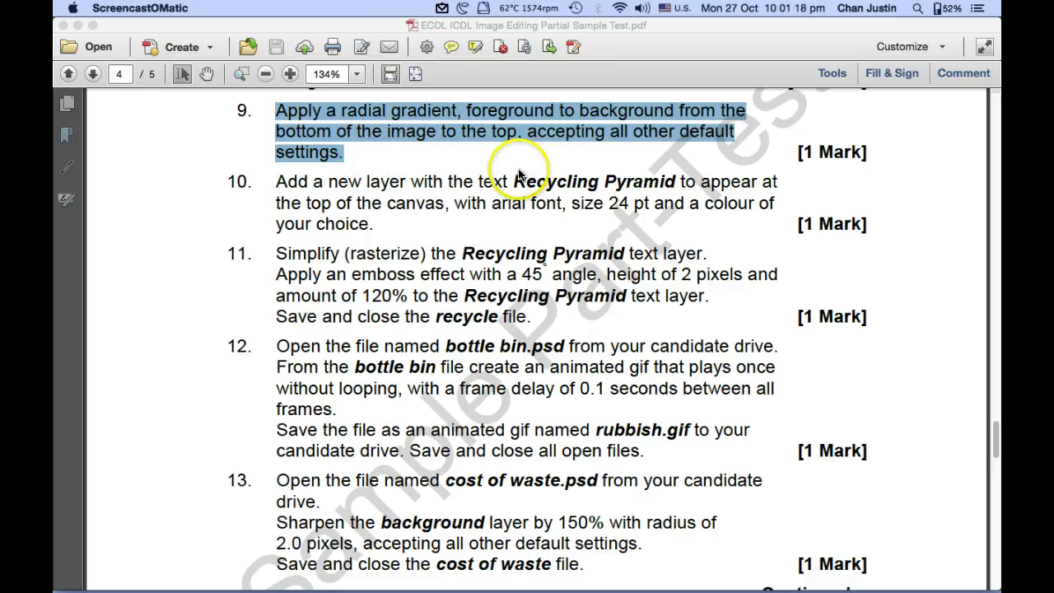
key("super+Tab")
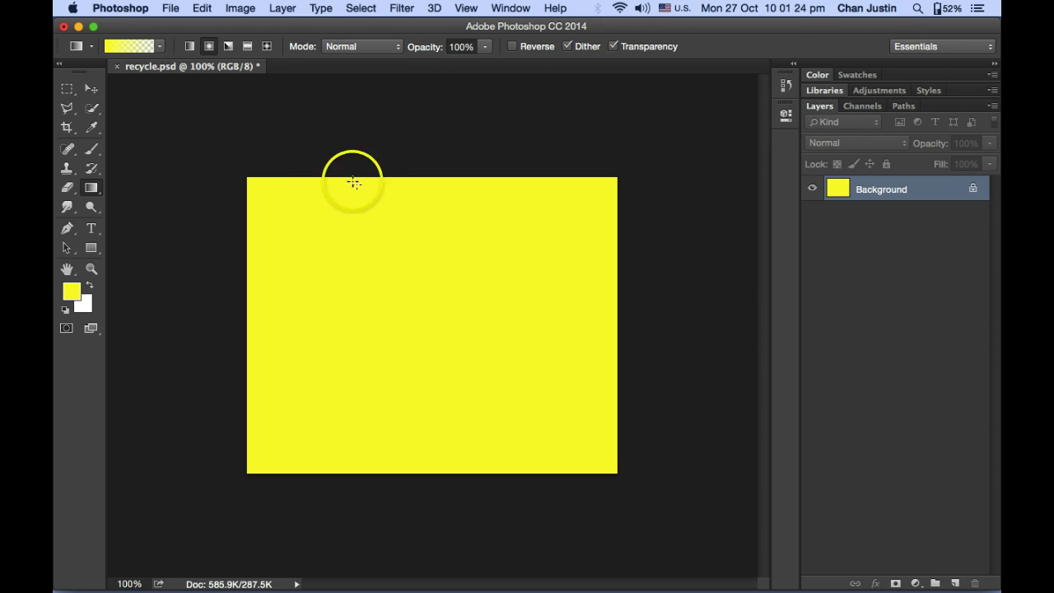
left_click(160, 47)
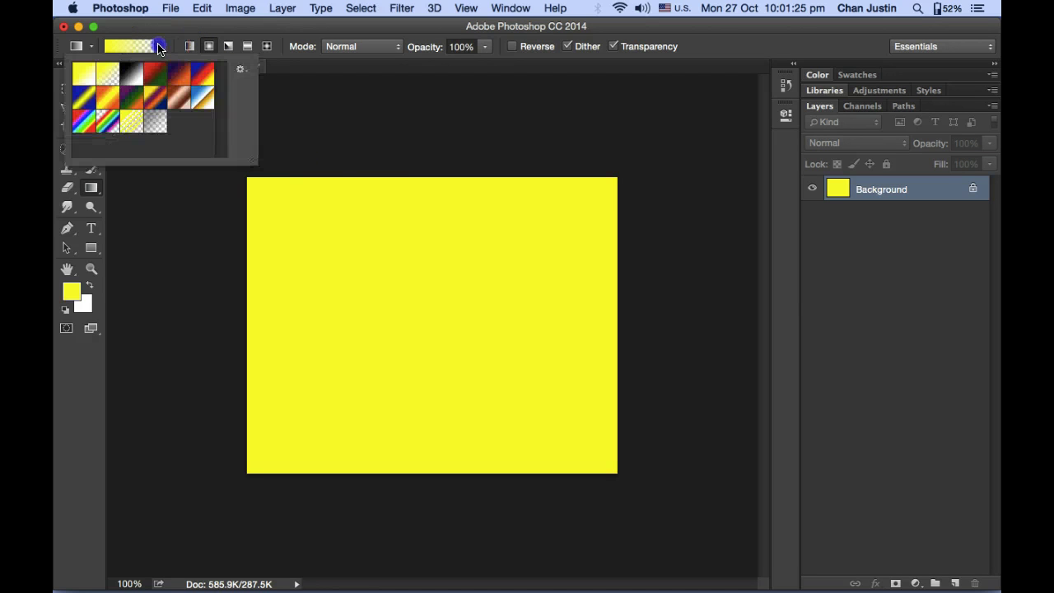
left_click(90, 79)
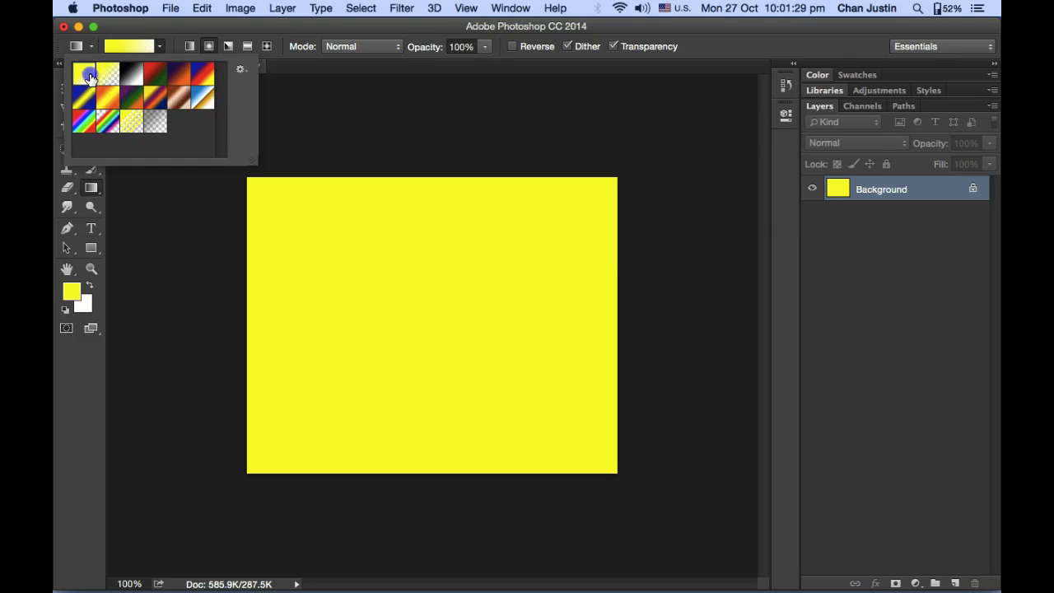
left_click(406, 25)
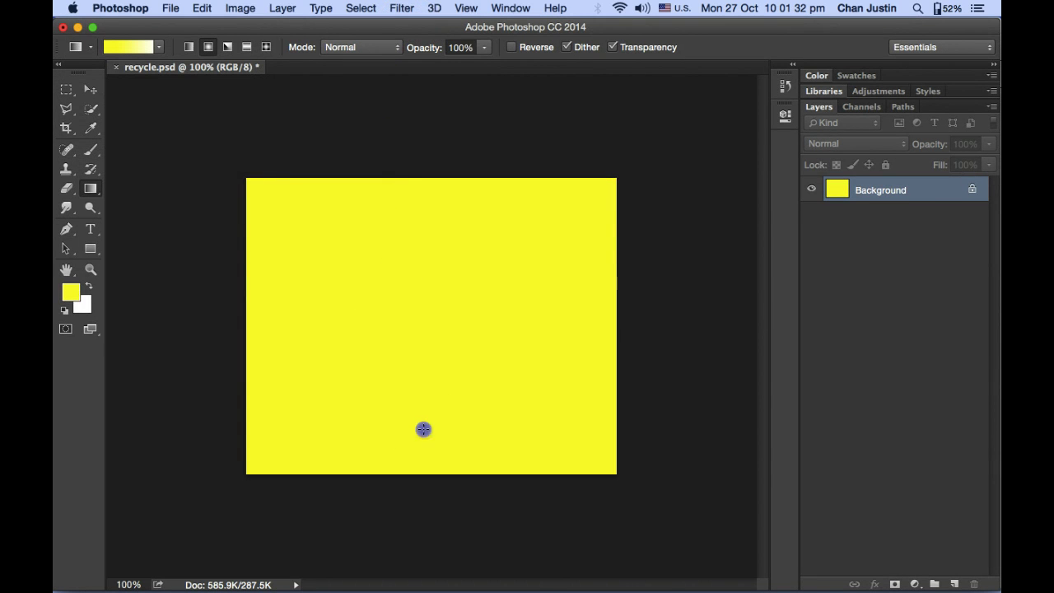
left_click_drag(424, 232, 423, 227)
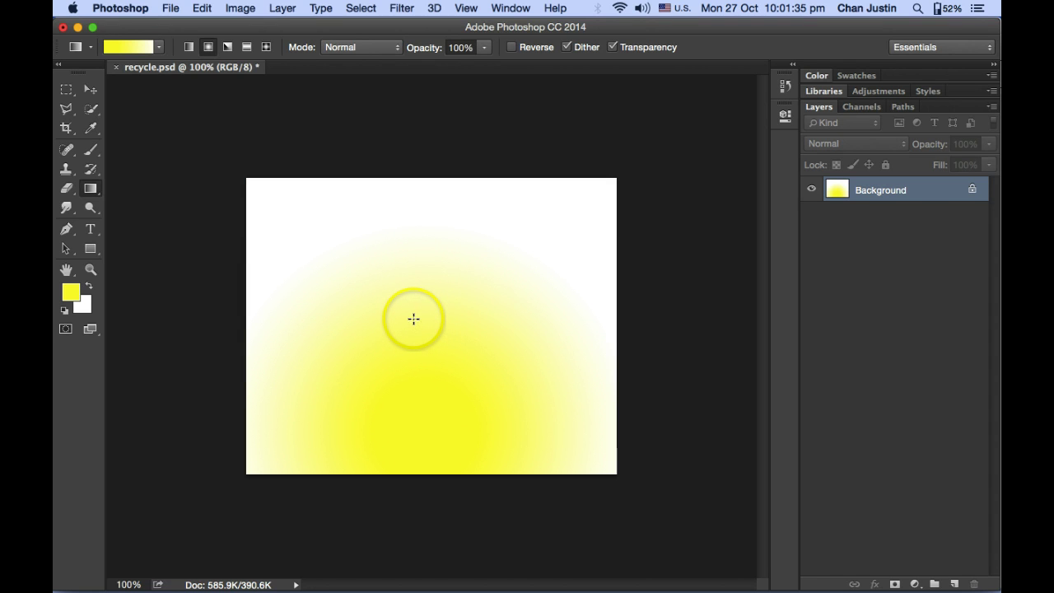
Switch to Acrobat and read question 10 about adding the Recycling Pyramid text layer
key("super+h")
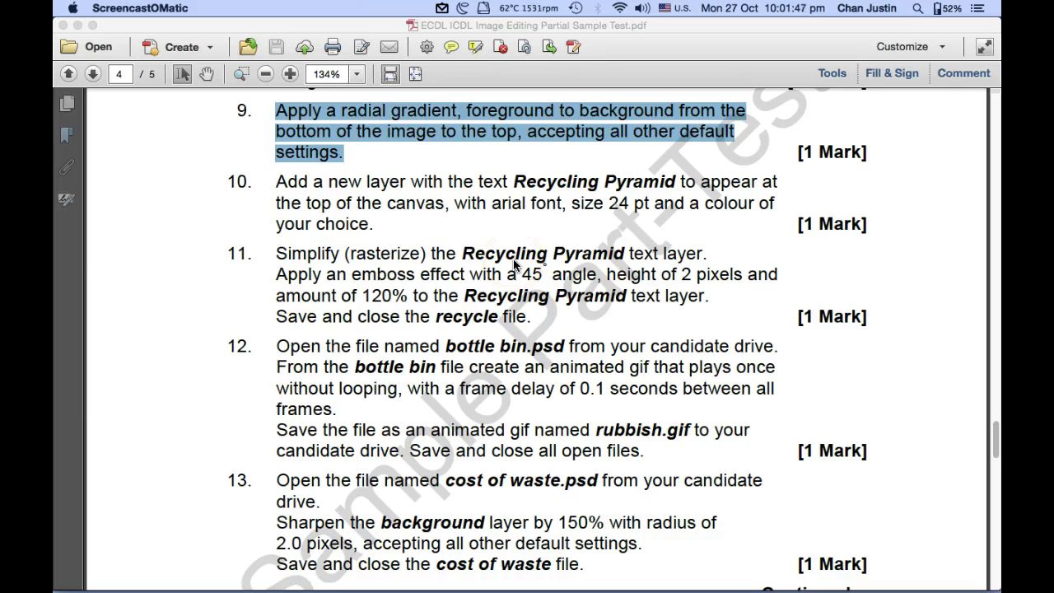
key("super+Tab")
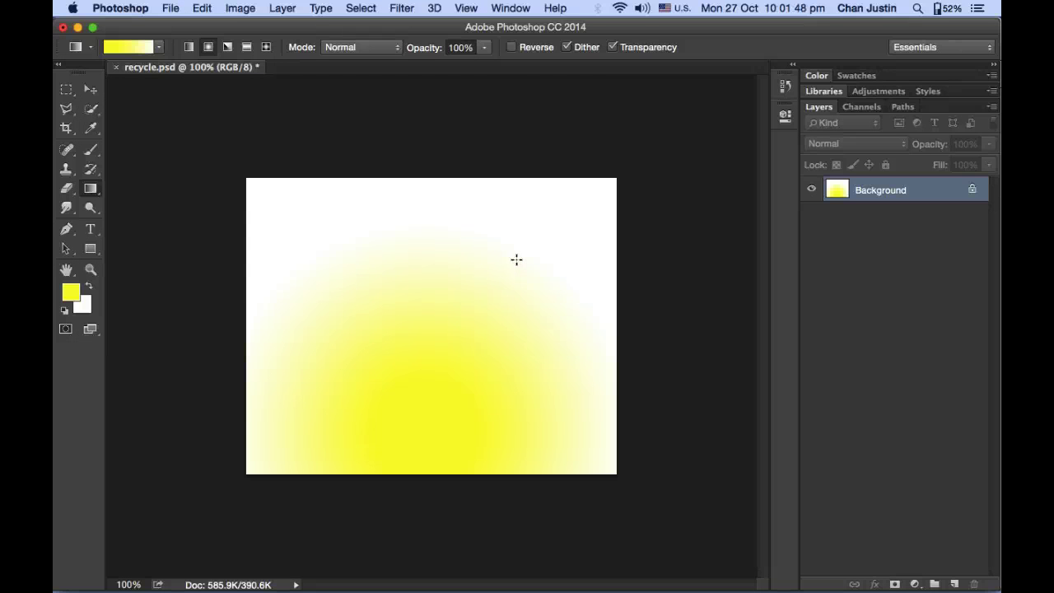
key("super+Tab")
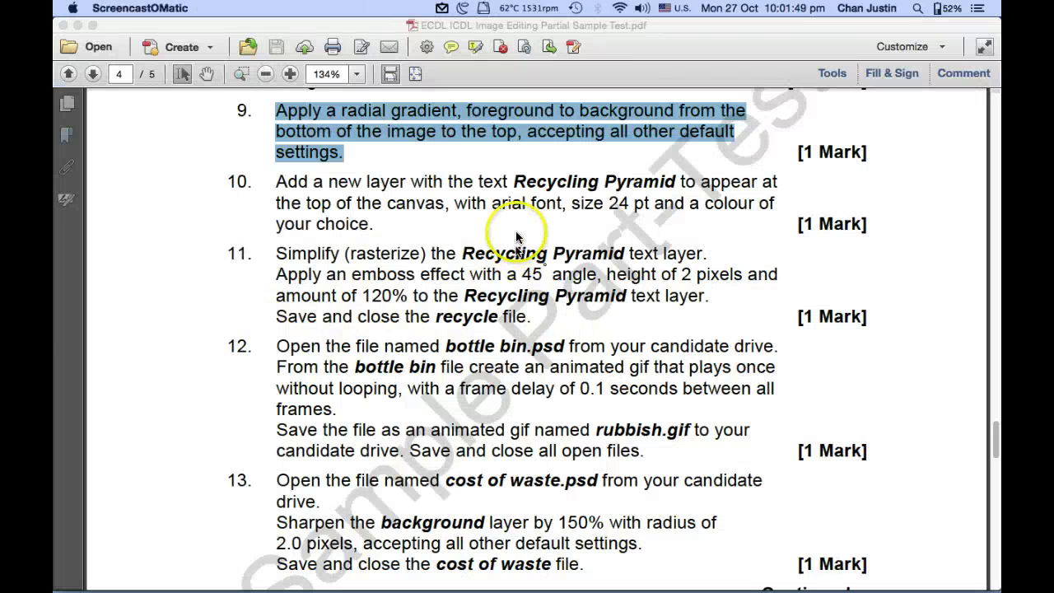
scroll(516, 305, "down", 3)
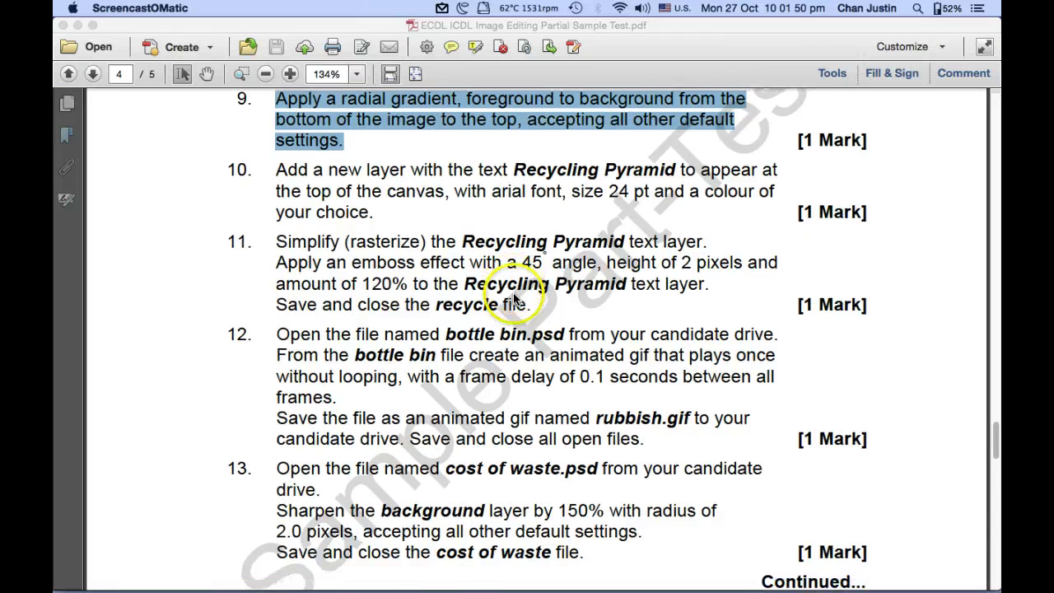
scroll(518, 263, "down", 1)
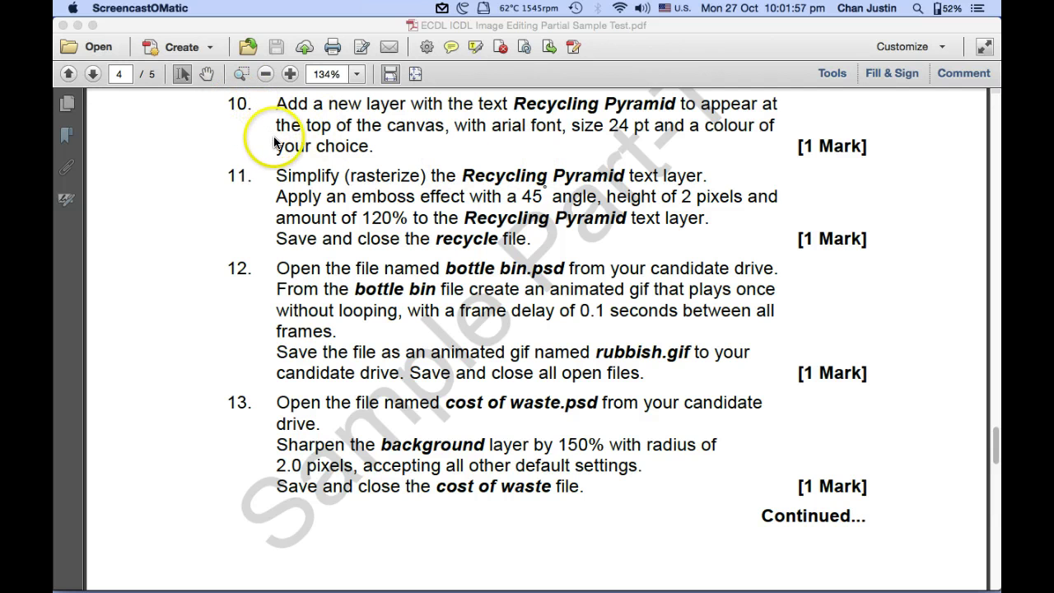
Activate the Horizontal Type tool in Photoshop and check question 10's font requirement in Acrobat
key("super+Tab")
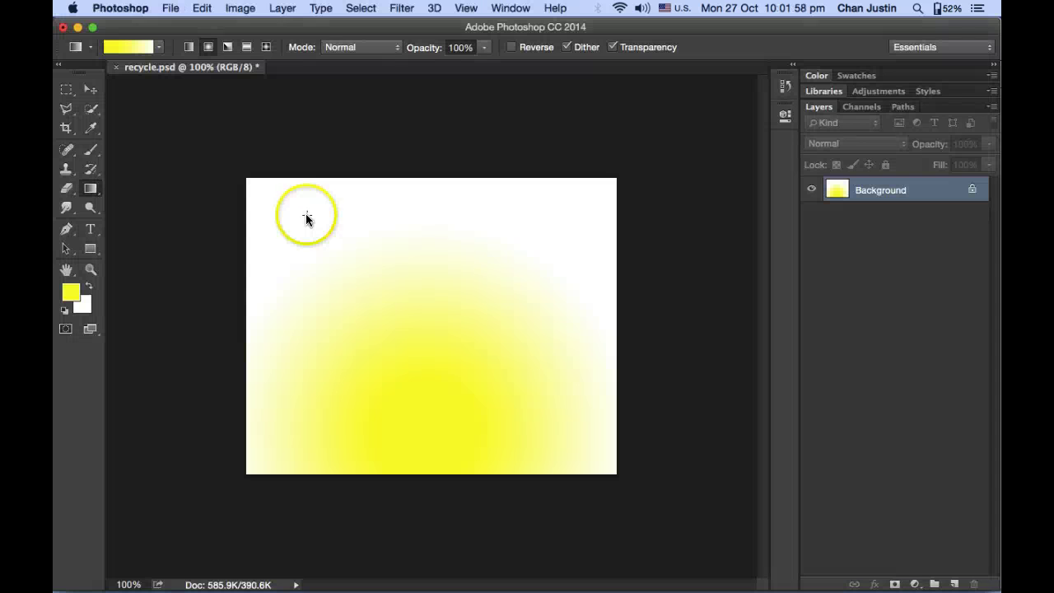
left_click(93, 230)
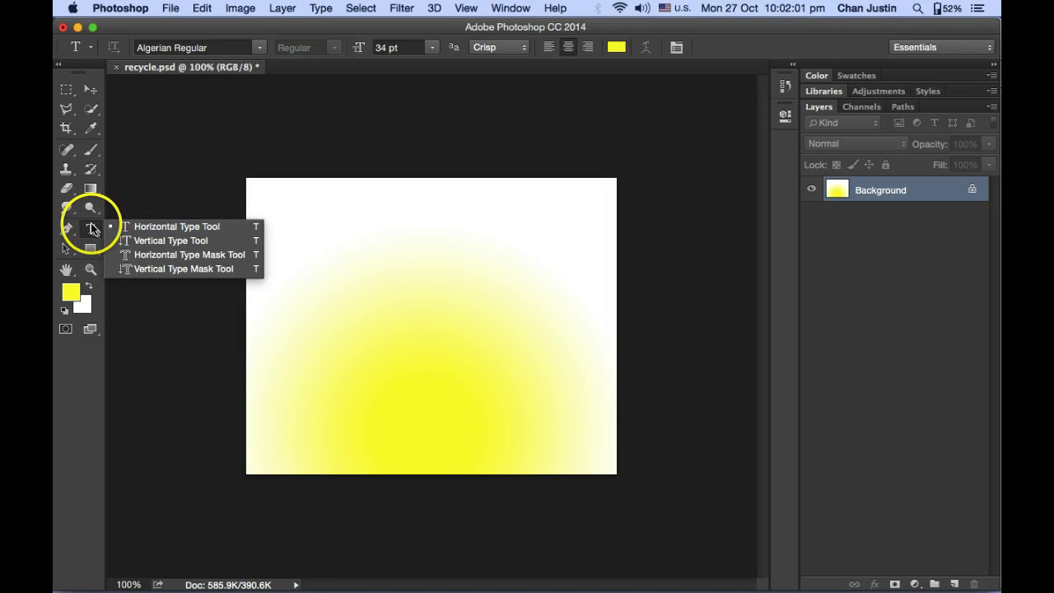
left_click(91, 229)
key("super+Tab")
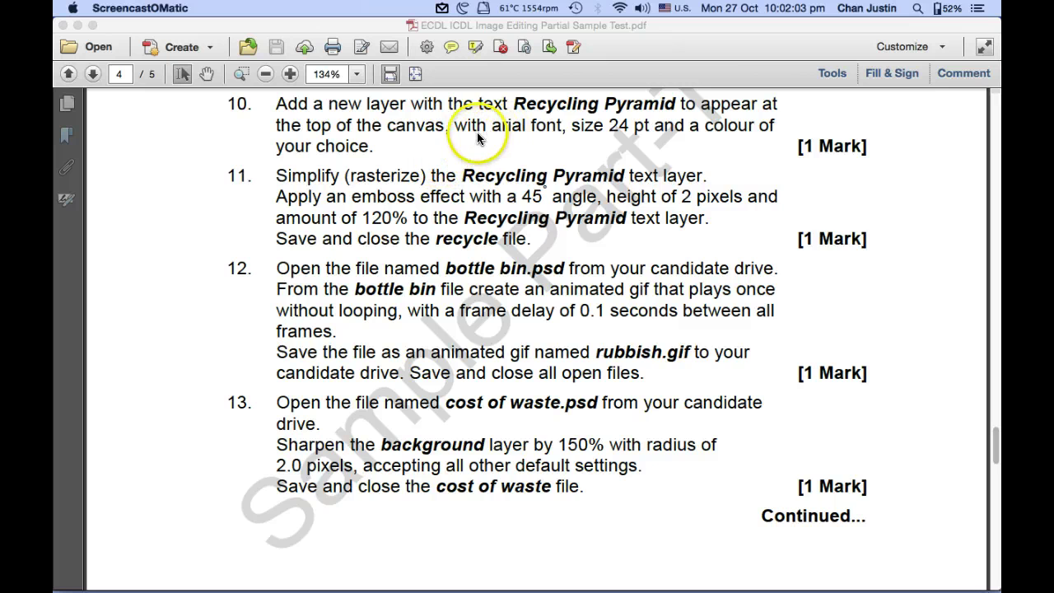
key("super+Tab")
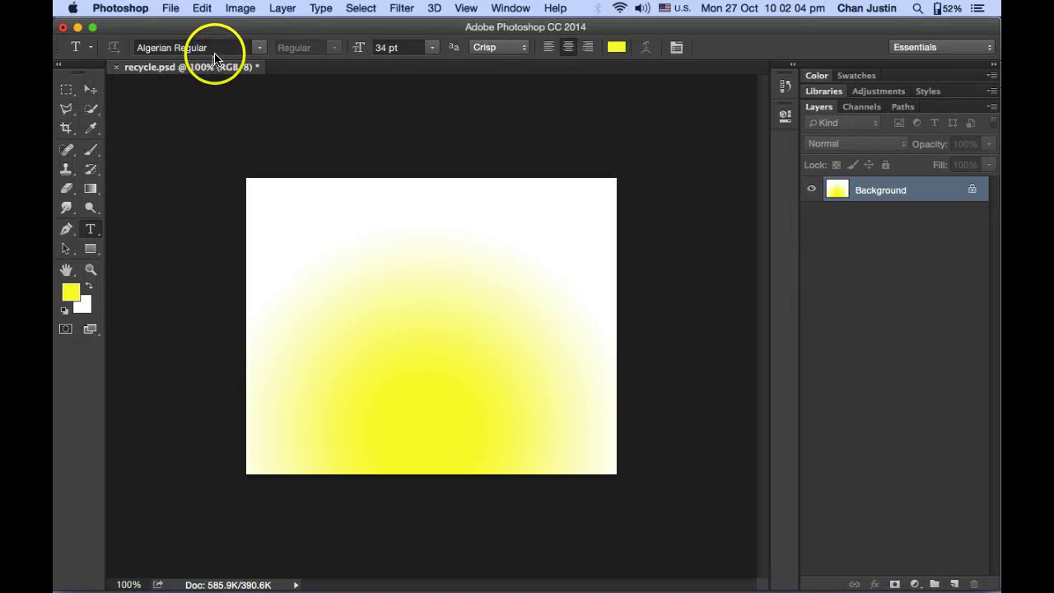
left_click(215, 48)
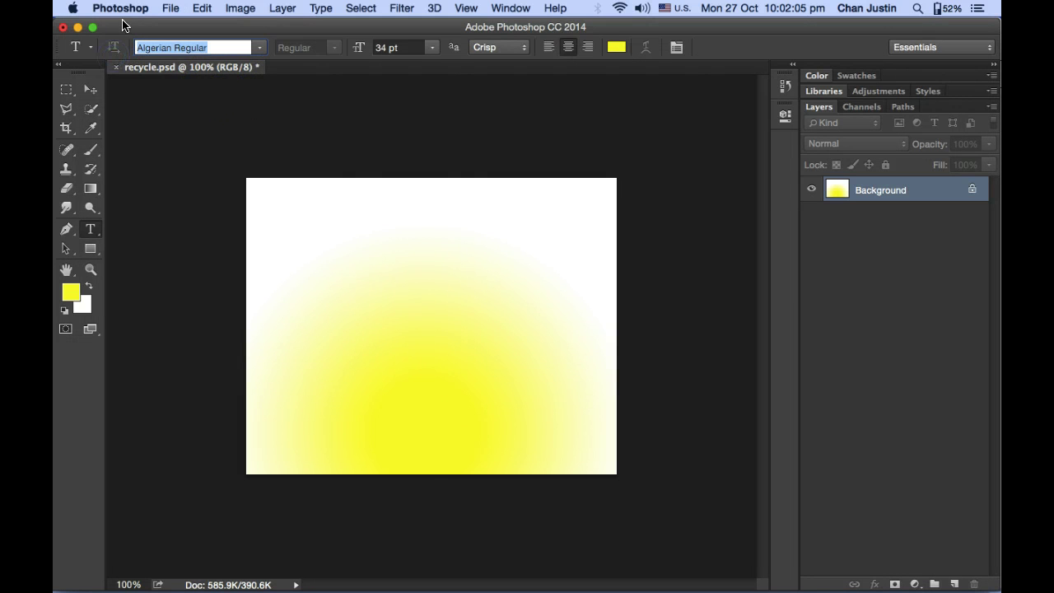
type("arial")
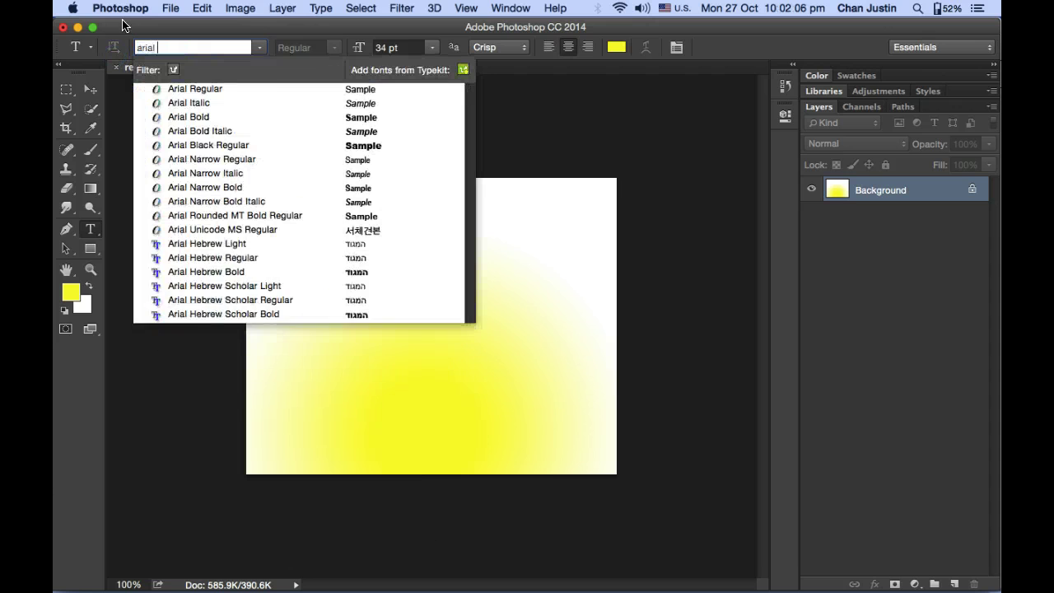
type(" font")
key("Escape")
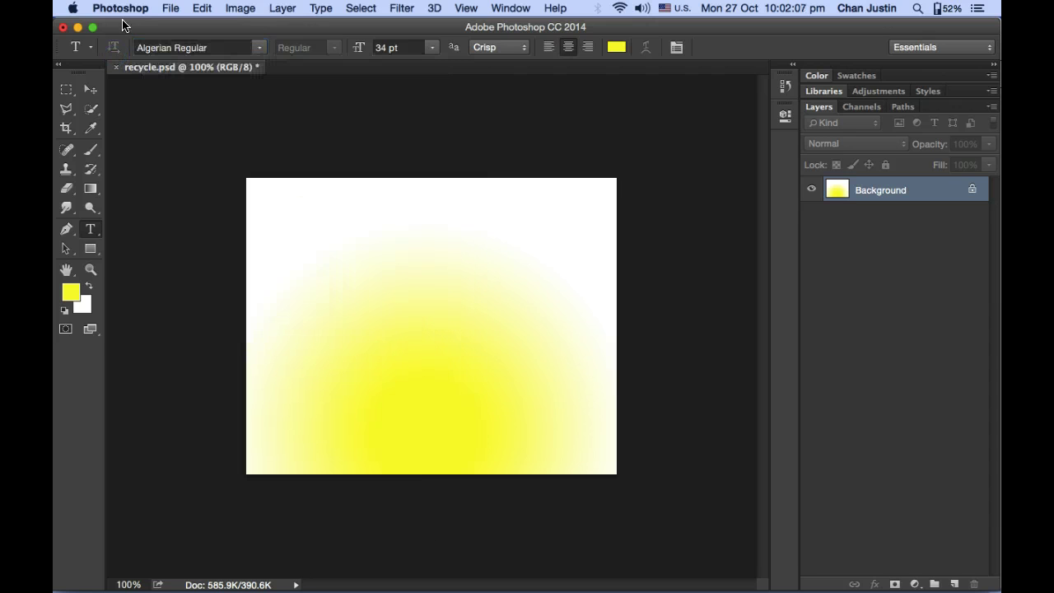
Set the Type tool's font to Arial Regular and check the choice in the font list
left_click(210, 50)
left_click(216, 44)
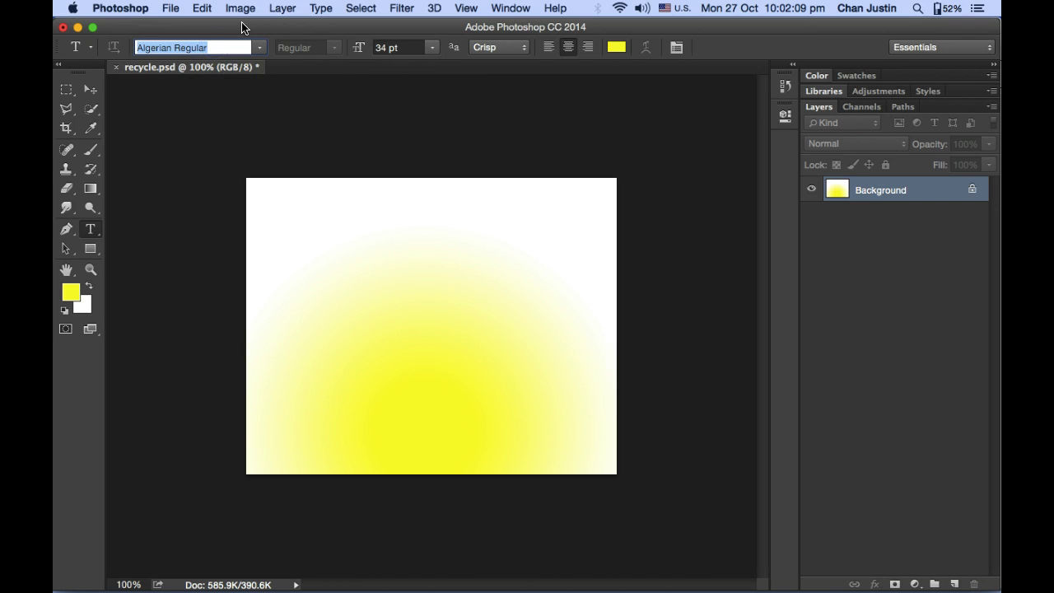
type("arial")
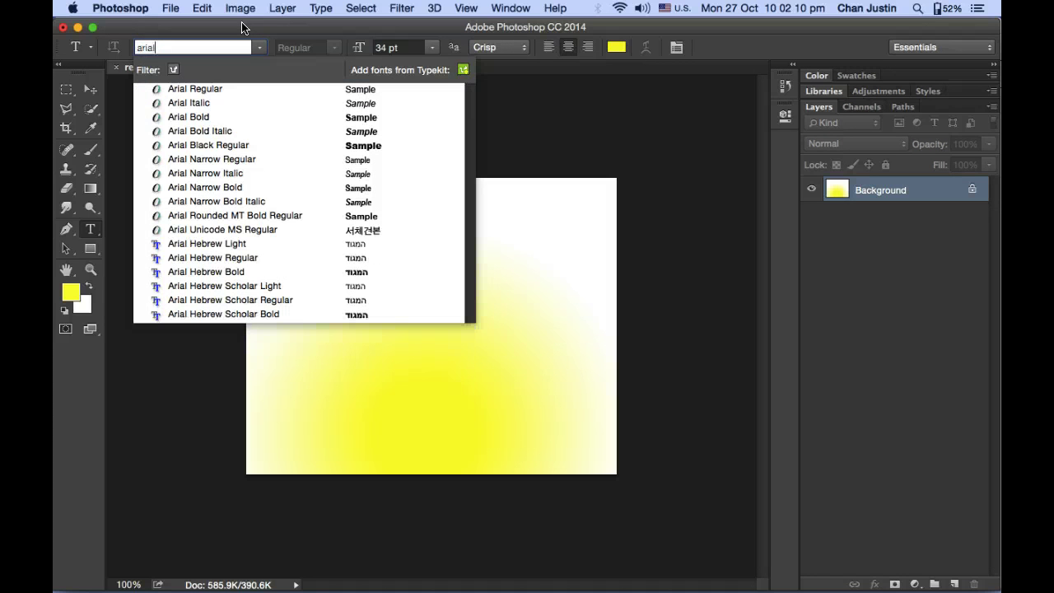
key("Return")
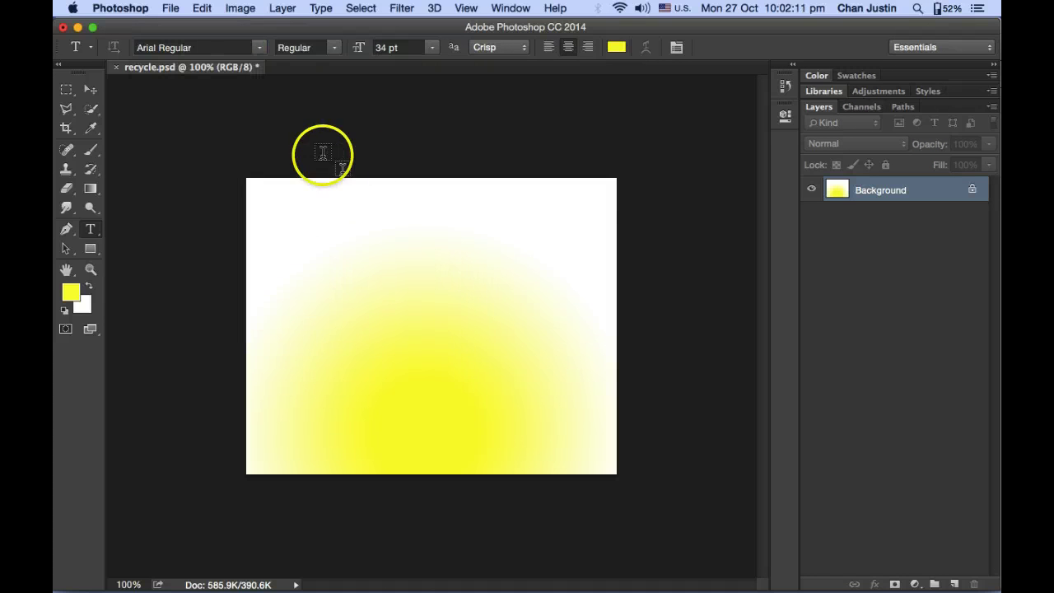
left_click(261, 49)
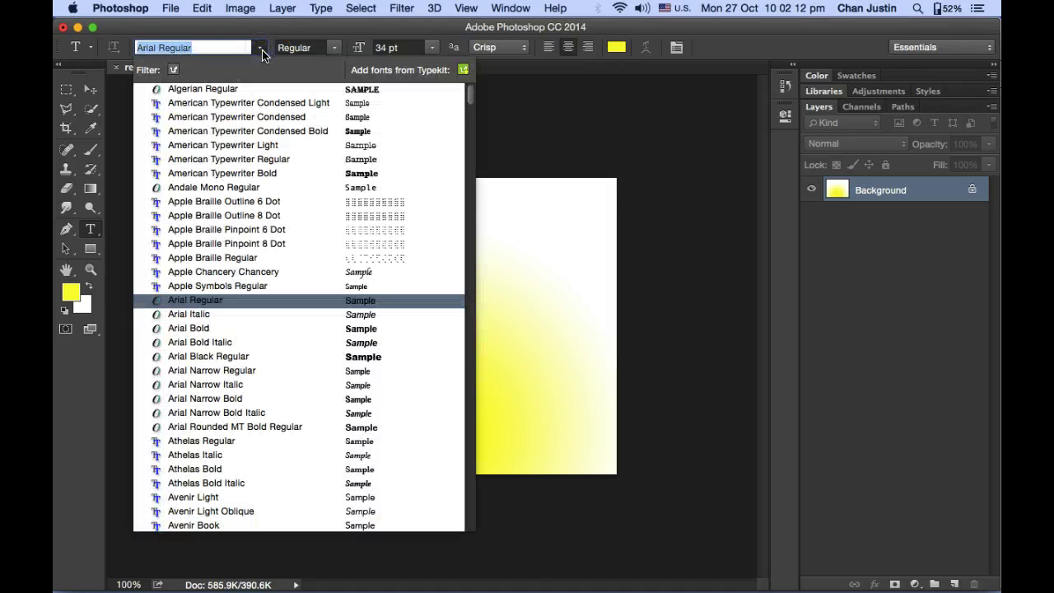
left_click(261, 49)
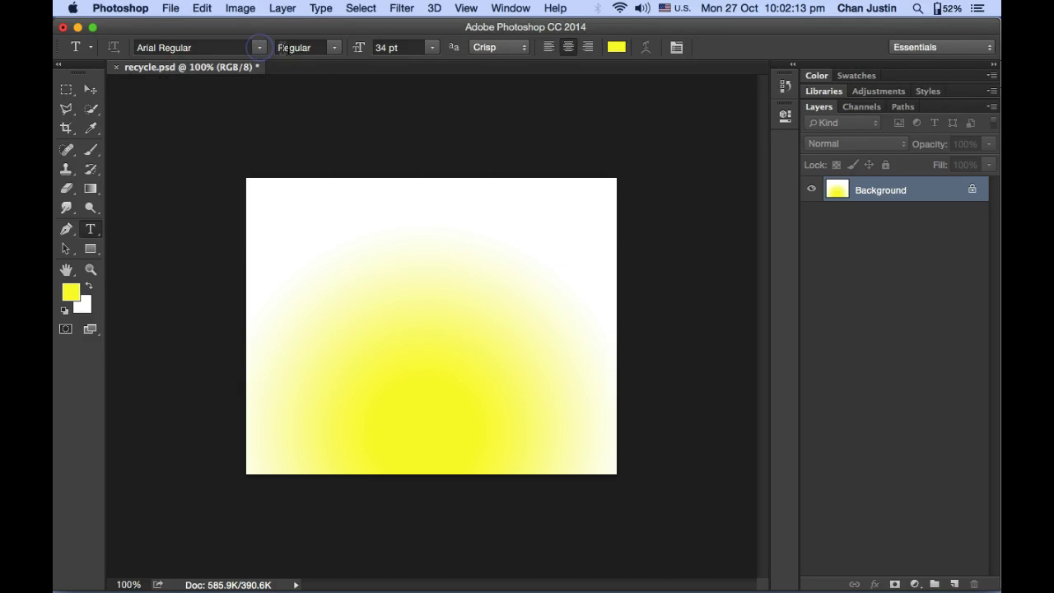
Check the required text size in Acrobat and set the Type tool's font size to 24 pt in Photoshop
key("super+h")
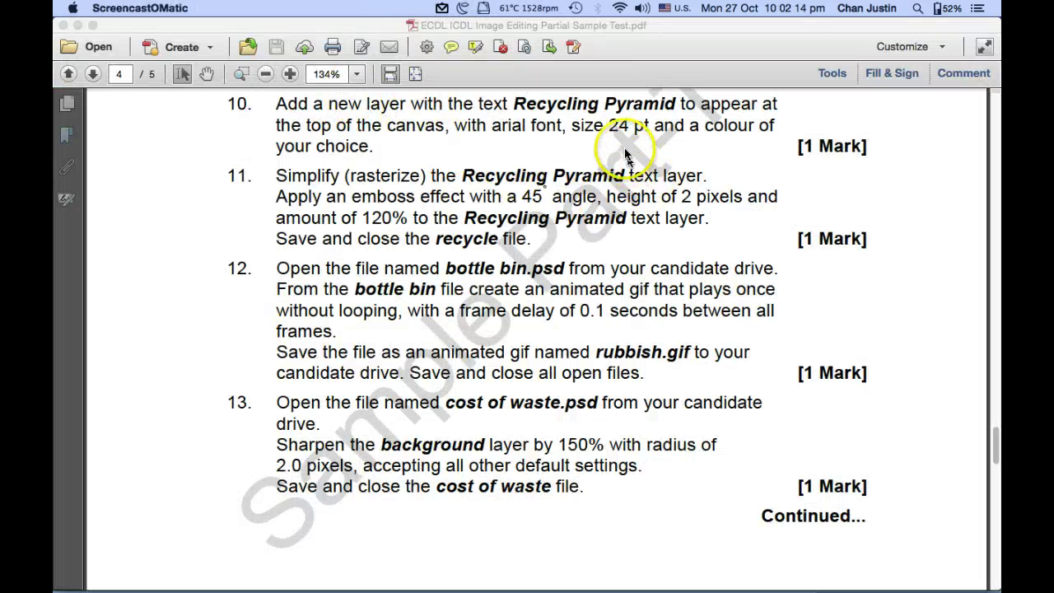
key("super+Tab")
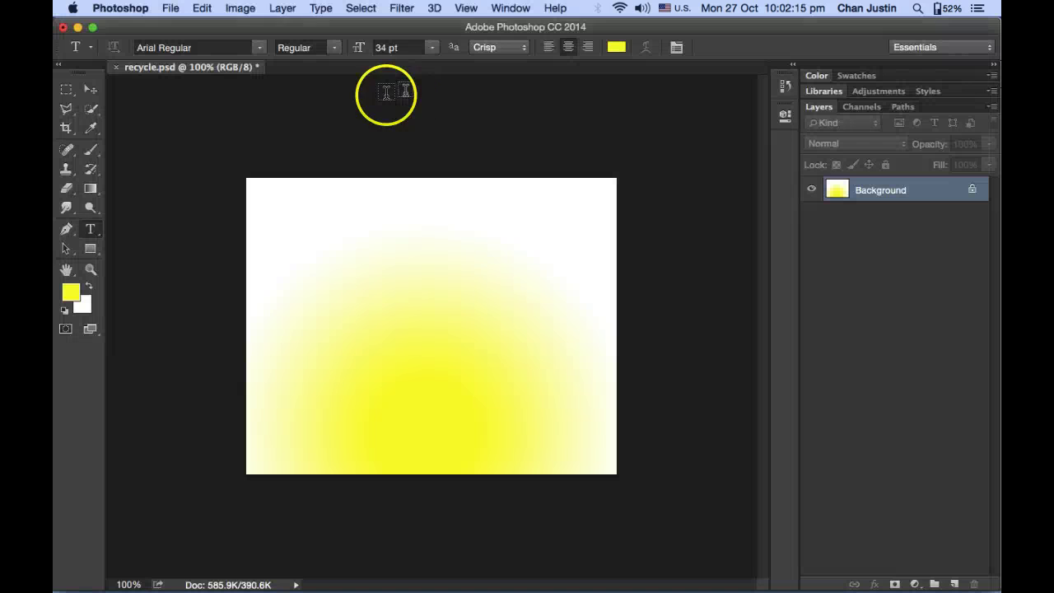
left_click(400, 48)
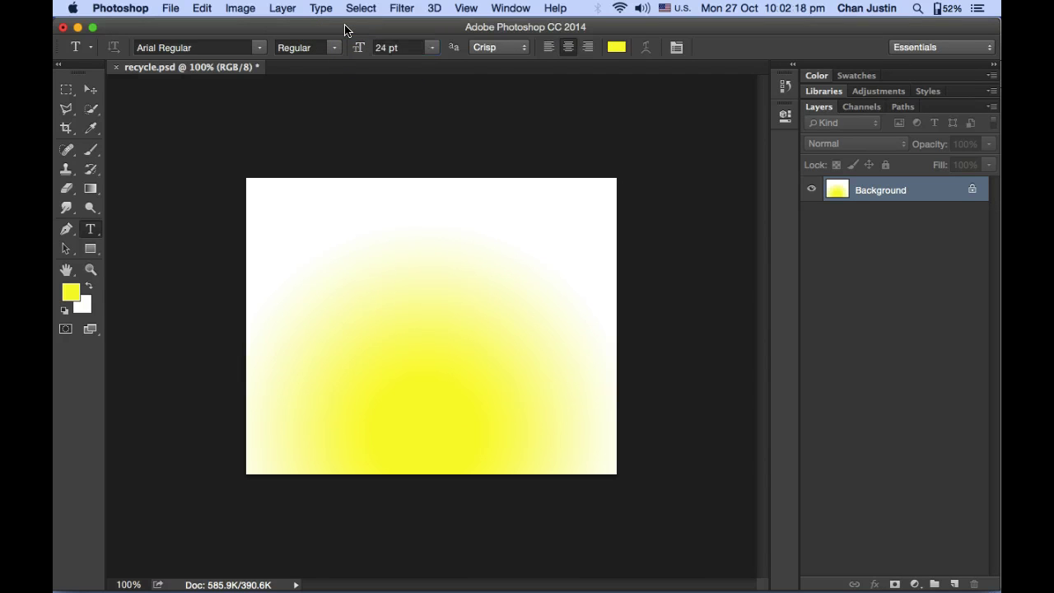
Check the colour requirement in Acrobat and set the text colour to black (000000) in Photoshop
key("super+Tab")
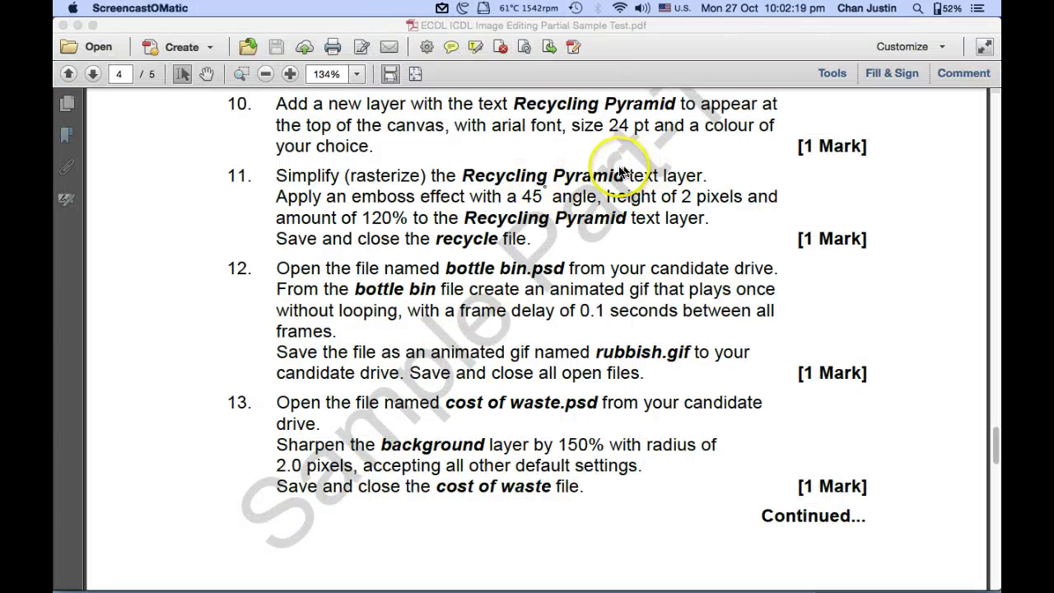
key("super+Tab")
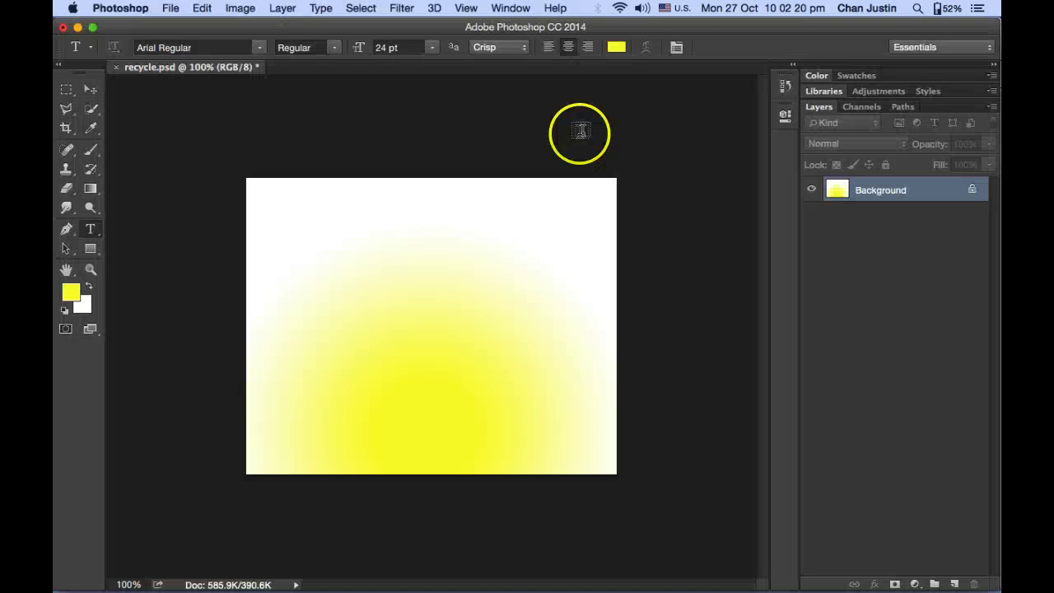
left_click(615, 49)
left_click_drag(362, 202, 272, 275)
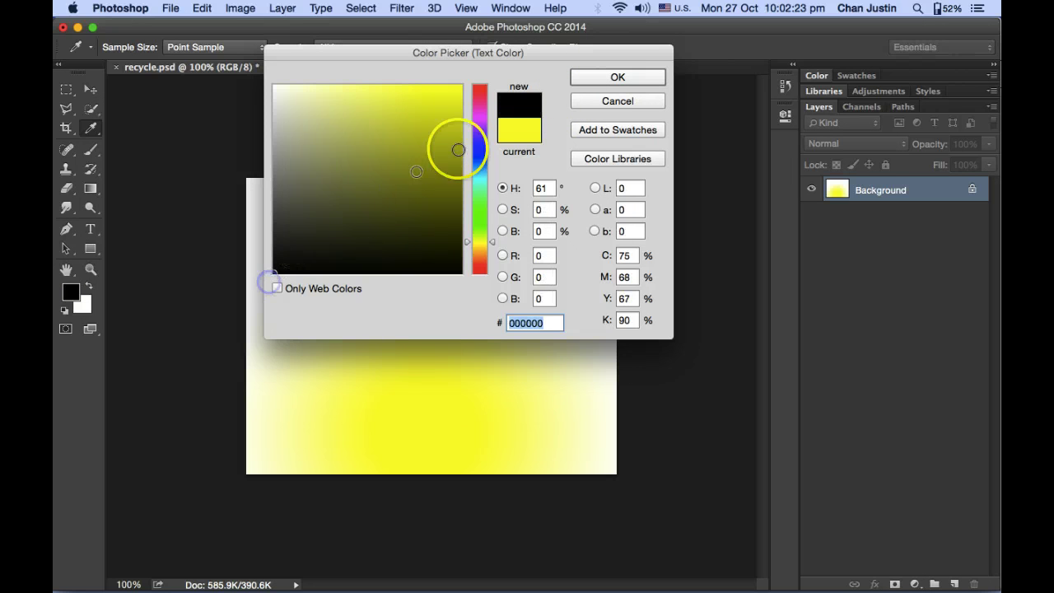
left_click(586, 81)
Check the wording in Acrobat and add a text layer reading "Recycling Pyramid" near the top of the canvas in Photoshop
key("super+h")
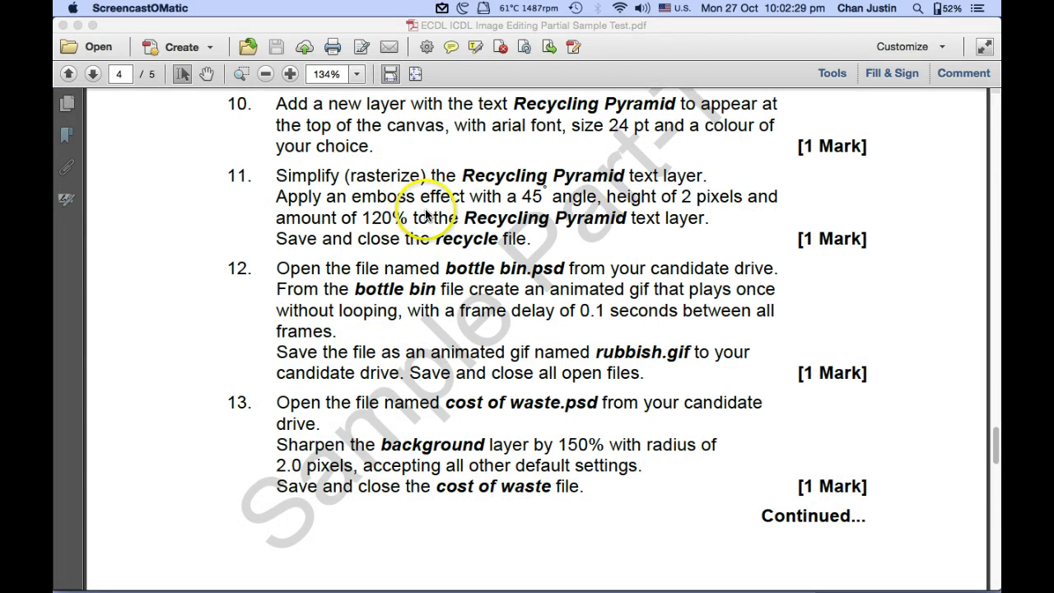
key("super+Tab")
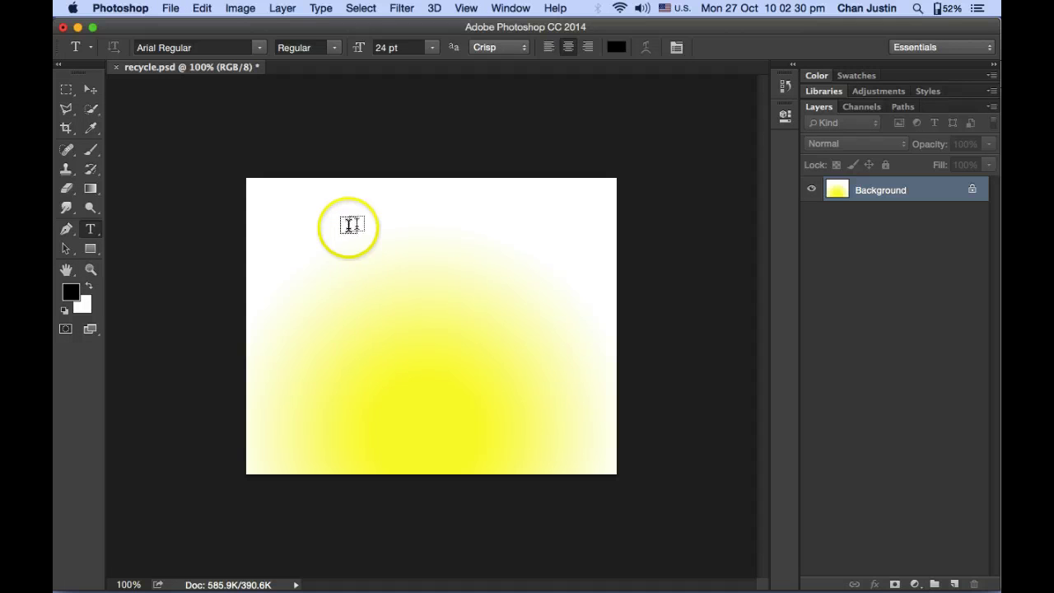
left_click(319, 240)
type(".")
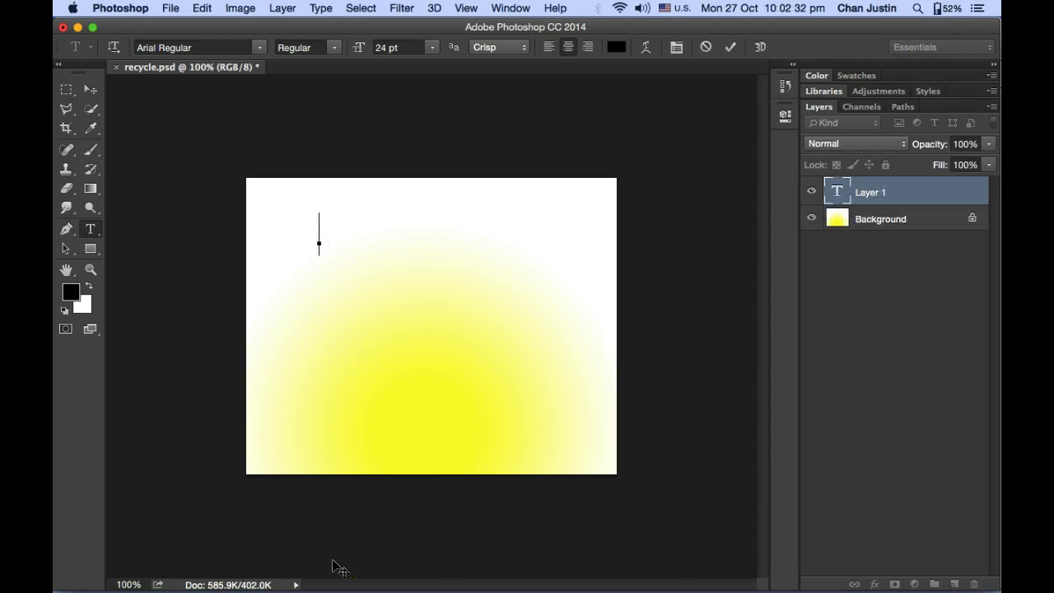
type("Rec")
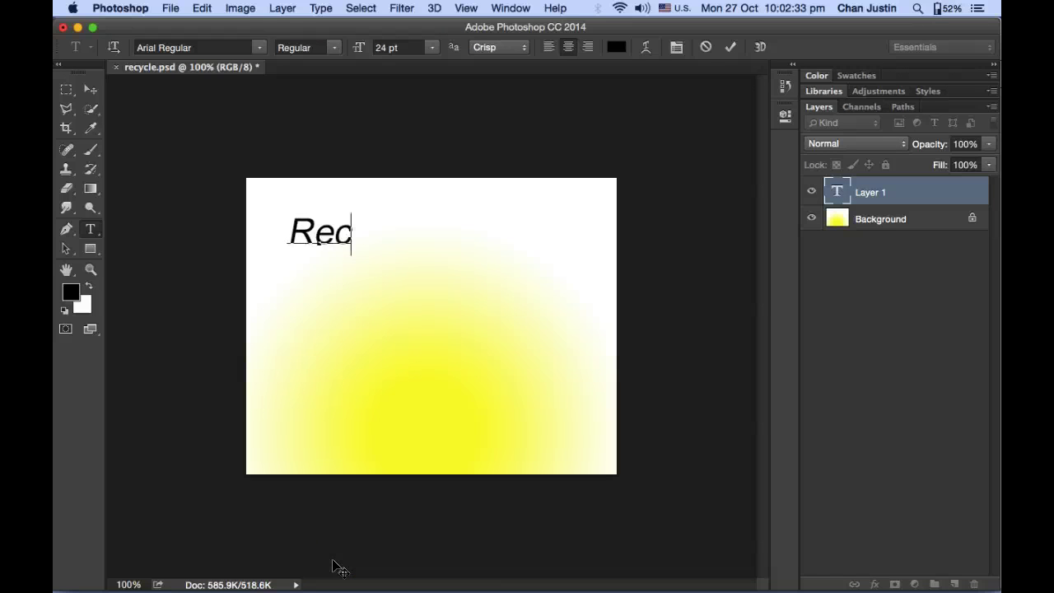
type("yclin")
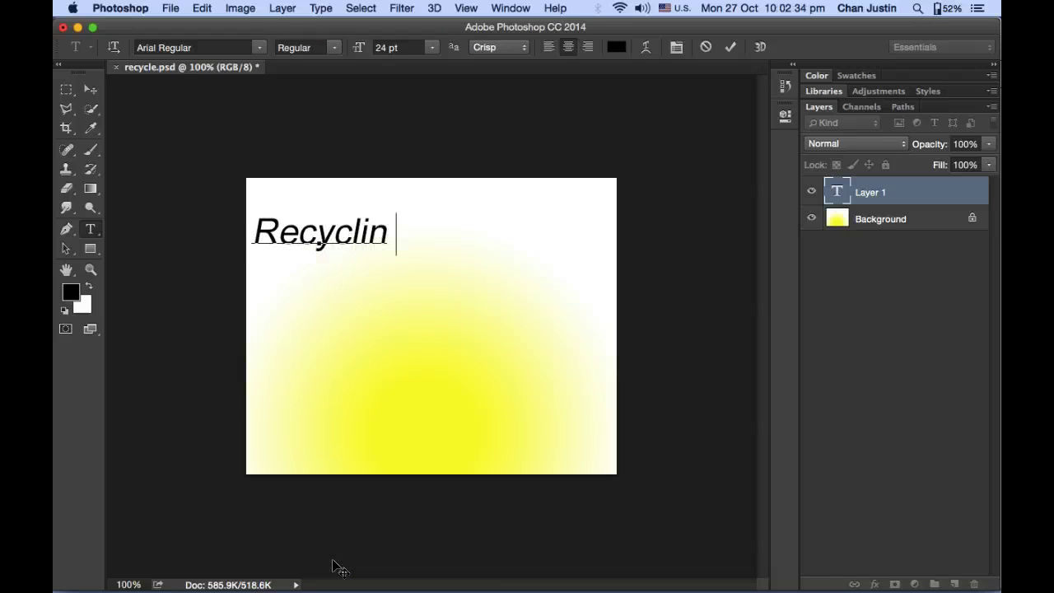
type("g Pyramid")
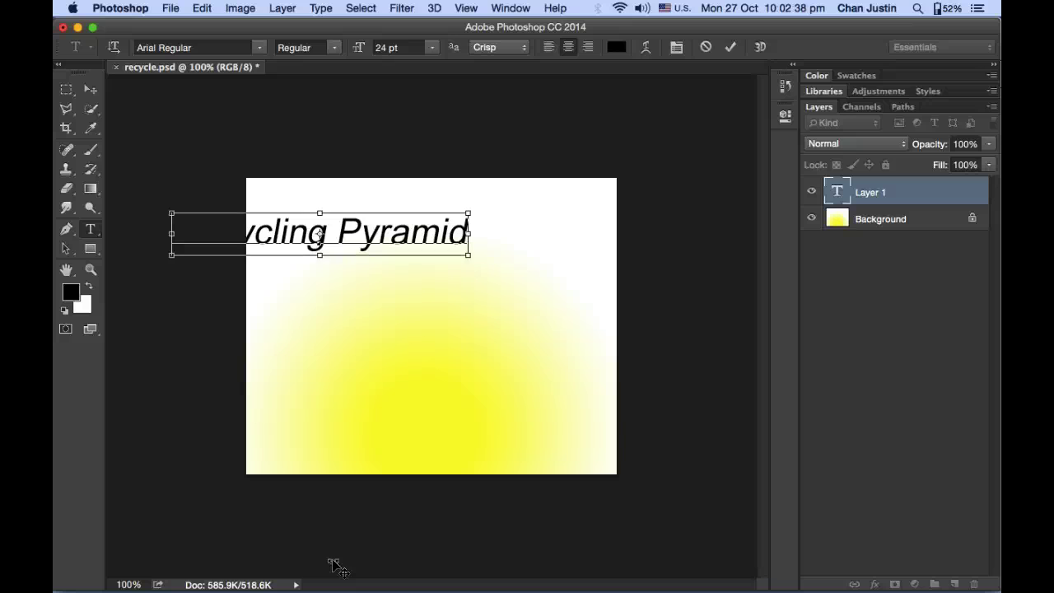
key("super+a")
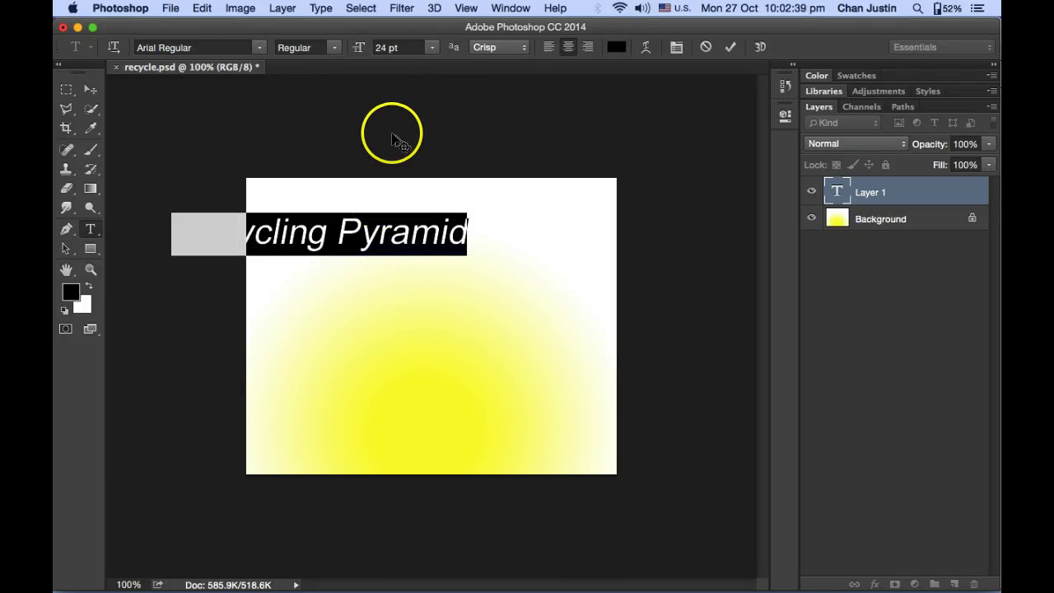
left_click(476, 124)
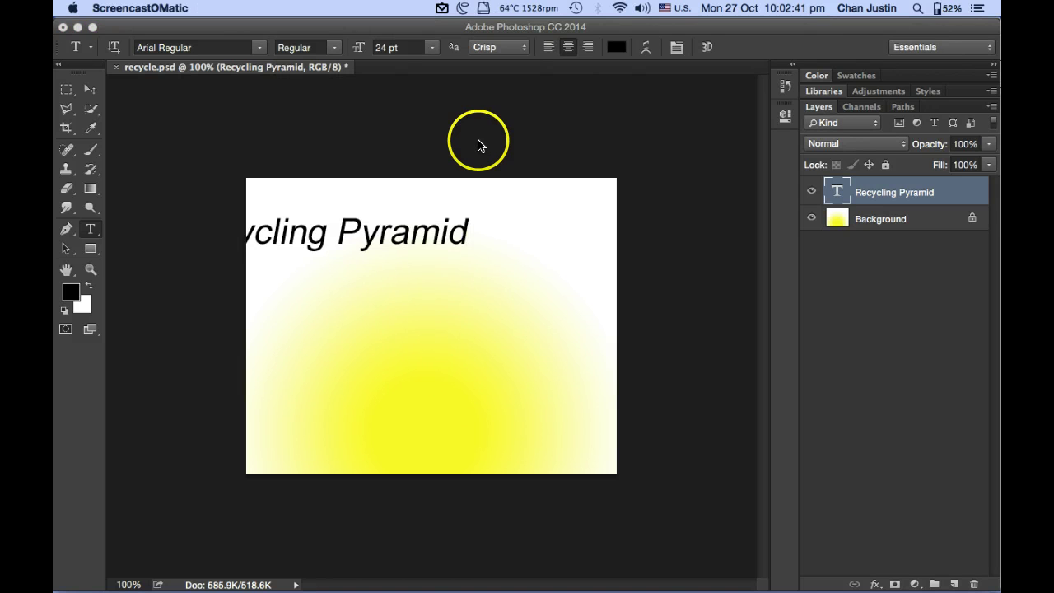
Check the placement requirement in Acrobat, centre the "Recycling Pyramid" text near the top of the canvas in Photoshop, and reselect the Type tool
key("super+Tab")
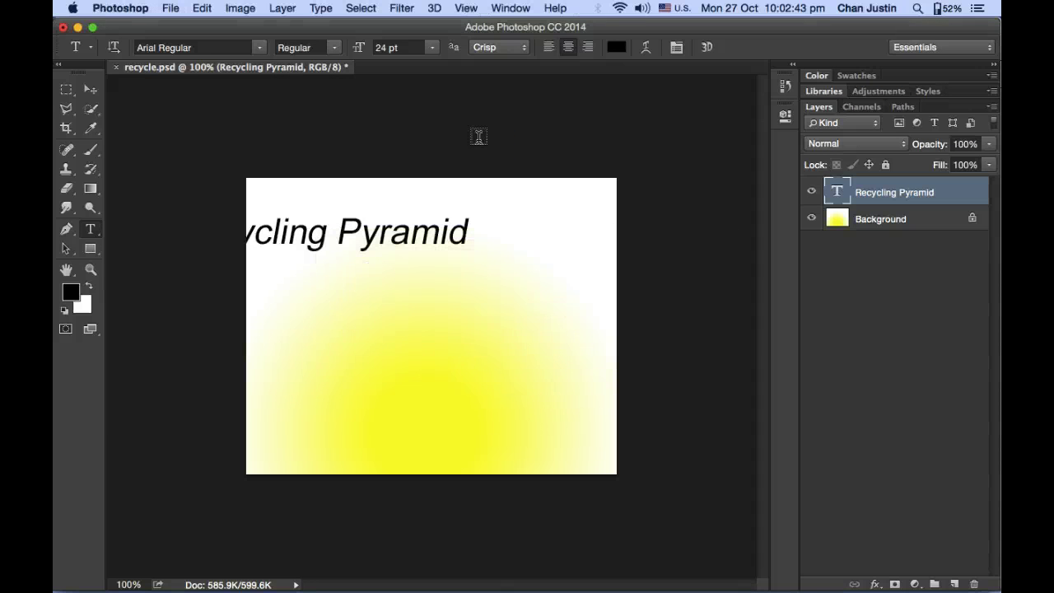
key("super+Tab")
key("super+Tab")
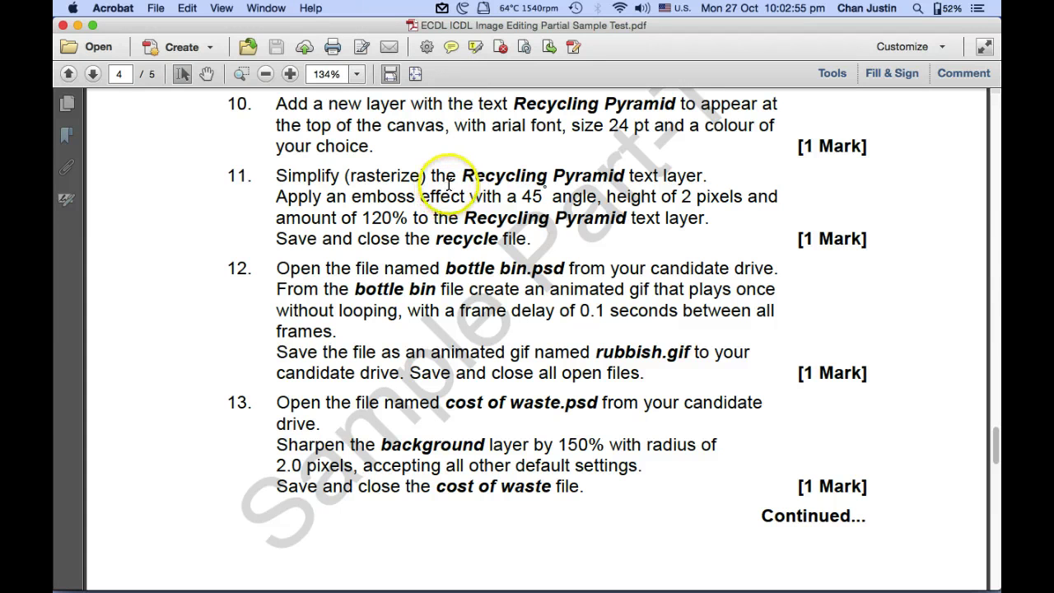
key("super+Tab")
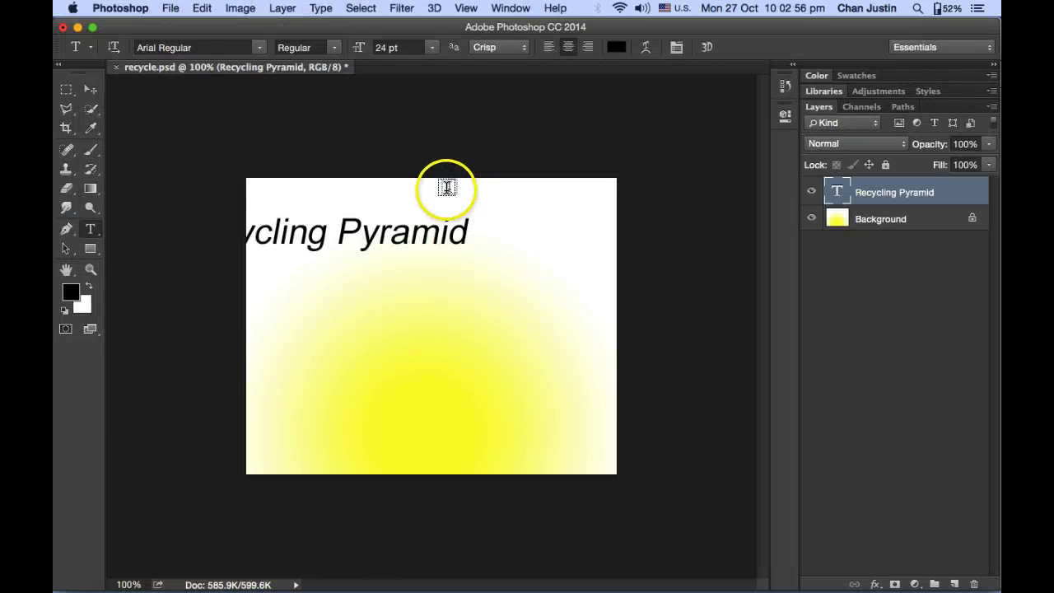
left_click(91, 90)
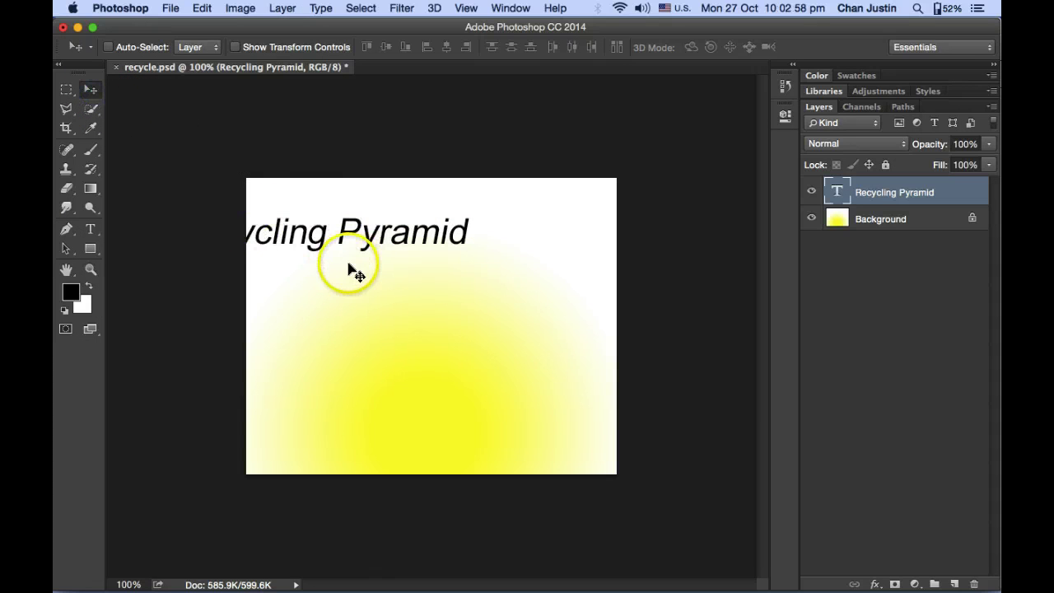
left_click_drag(366, 261, 467, 254)
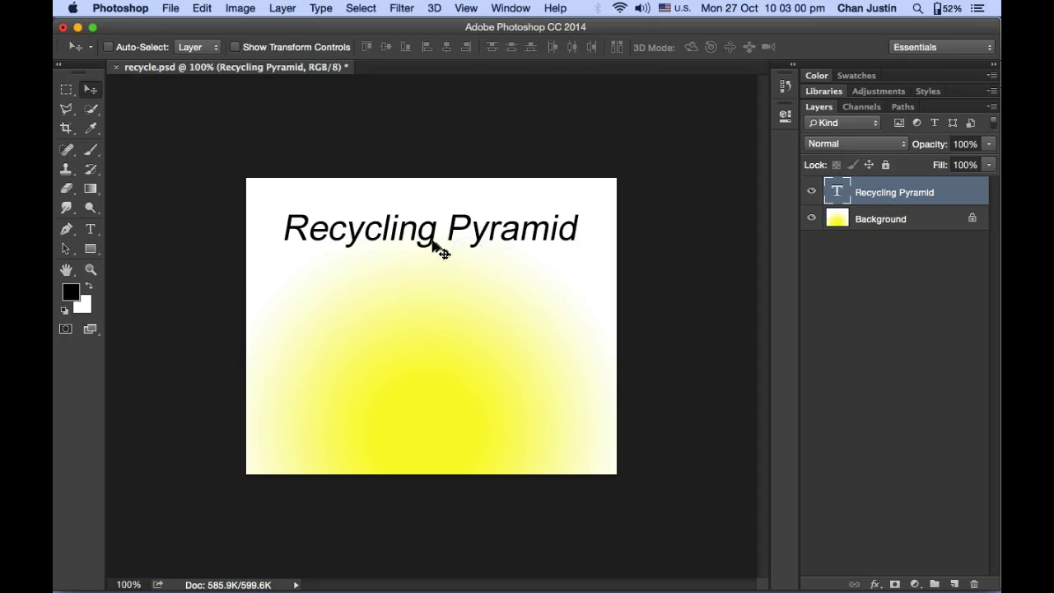
key("t")
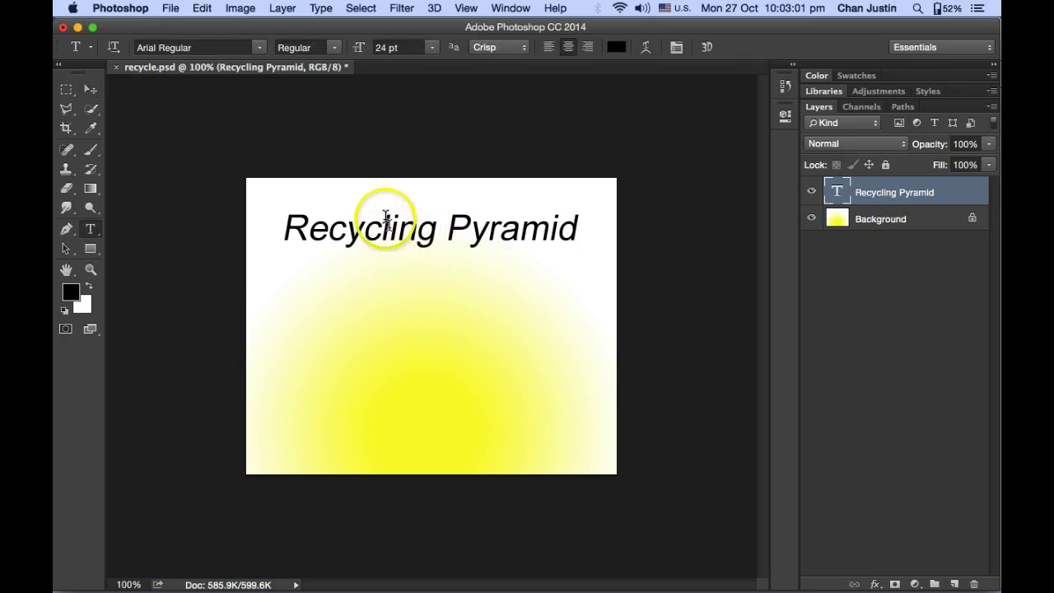
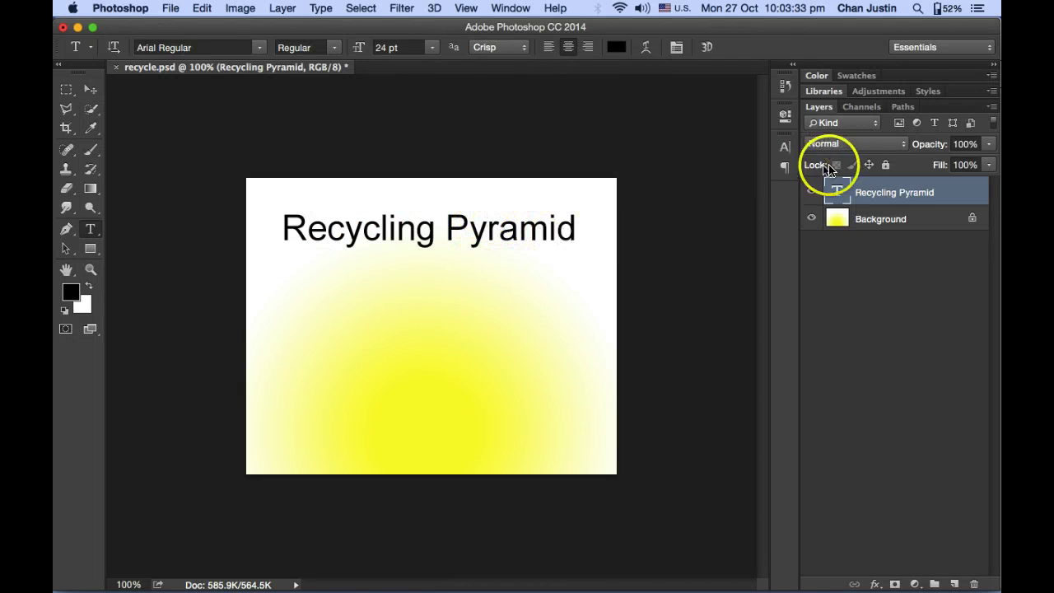
Rasterize the Recycling Pyramid text layer
left_click(954, 201)
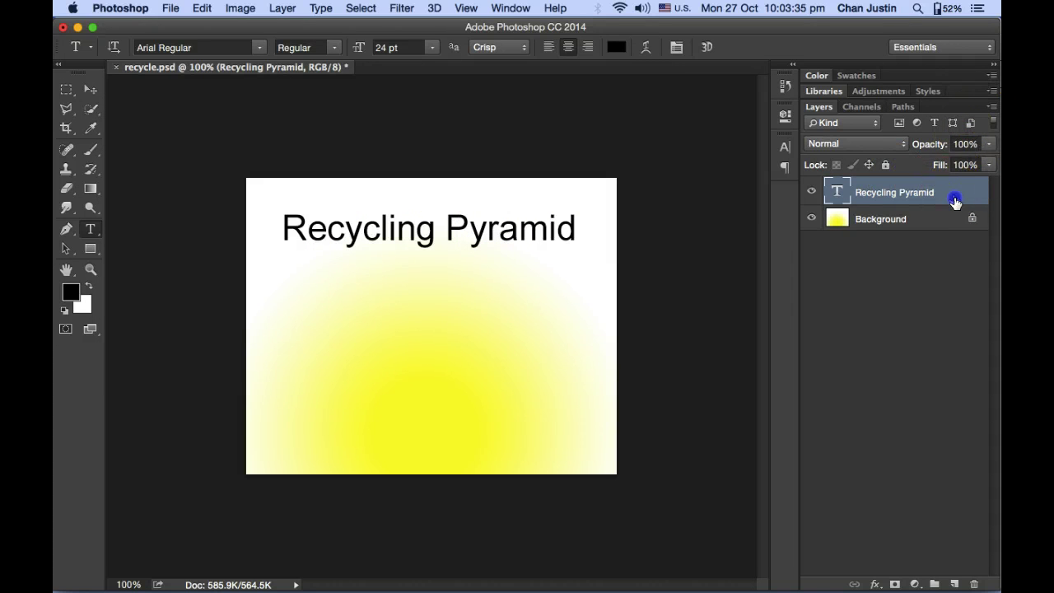
left_click(993, 112)
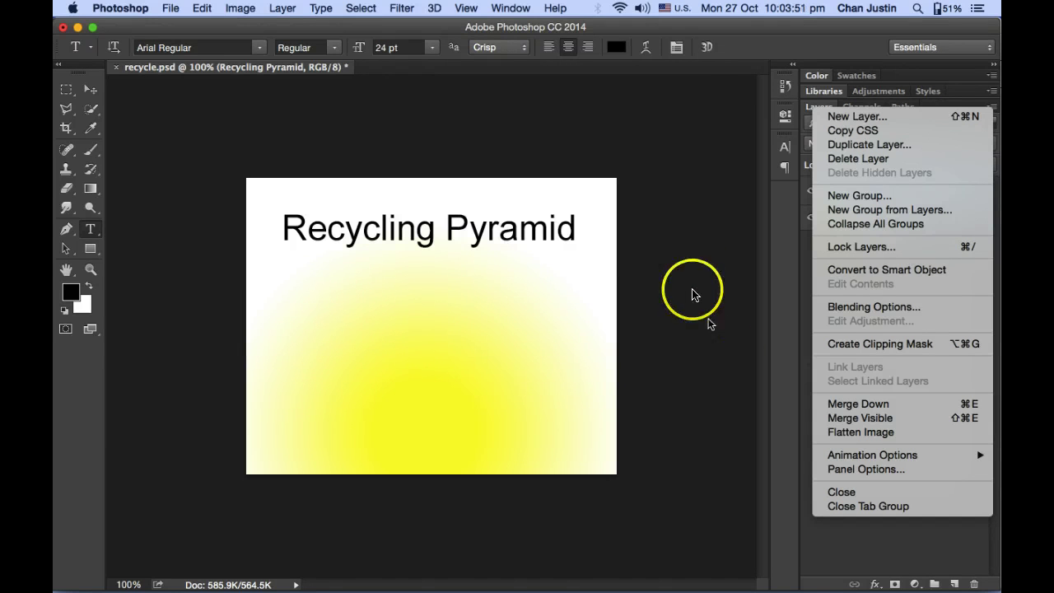
left_click(757, 51)
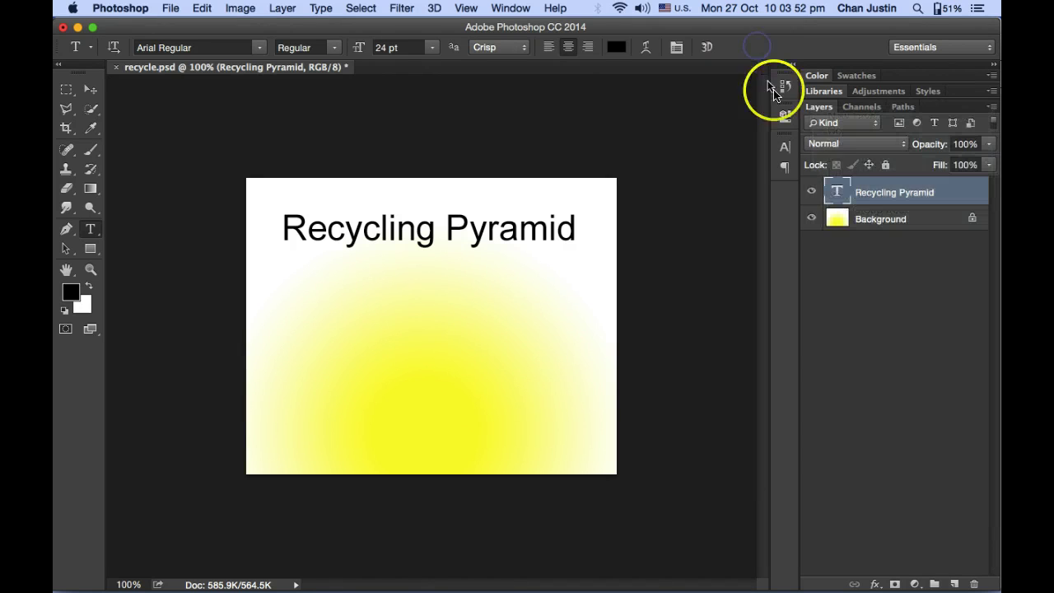
right_click(945, 194)
key("Escape")
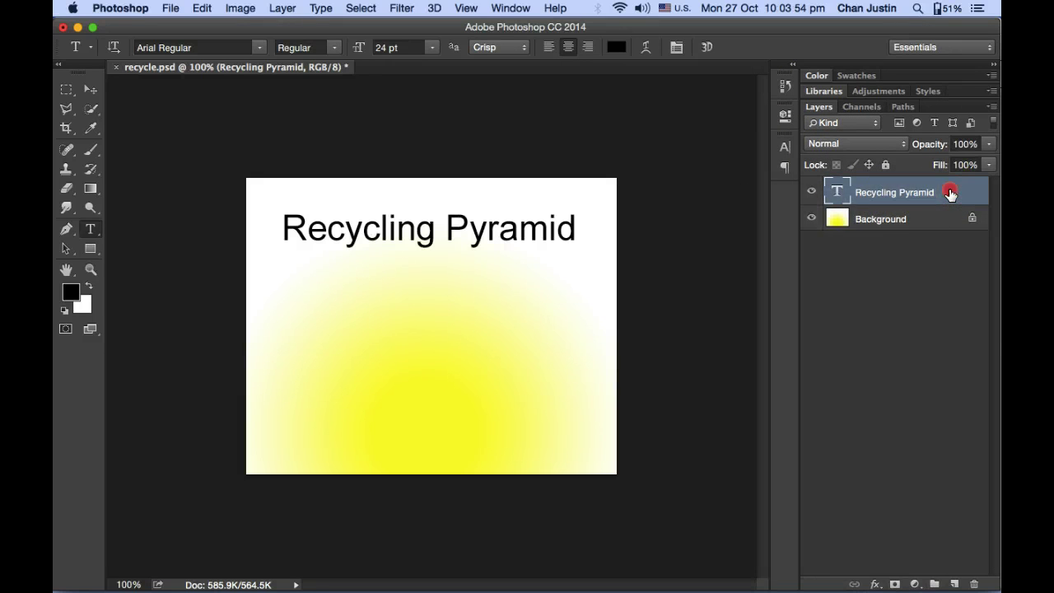
right_click(949, 193)
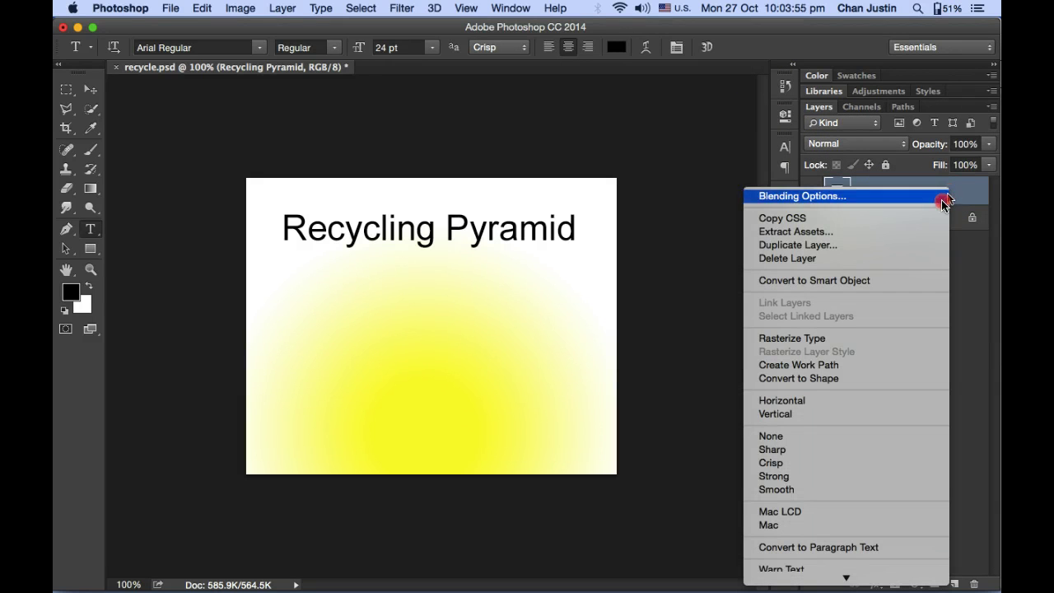
left_click(864, 339)
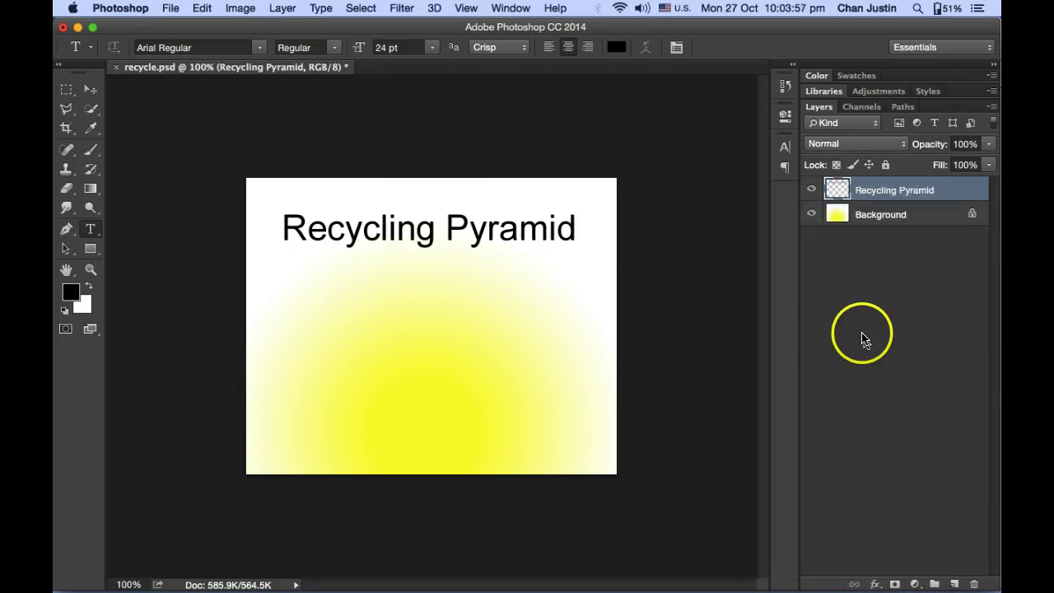
Check question 11's effect requirement in Acrobat and open the Emboss filter for the Recycling Pyramid layer in Photoshop
key("super+Tab")
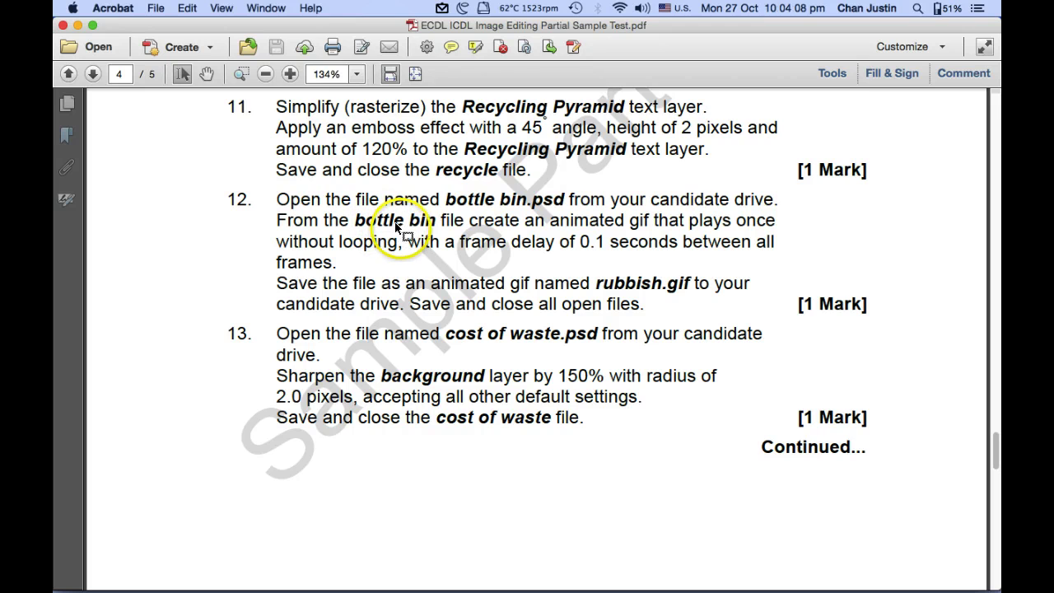
key("super+Tab")
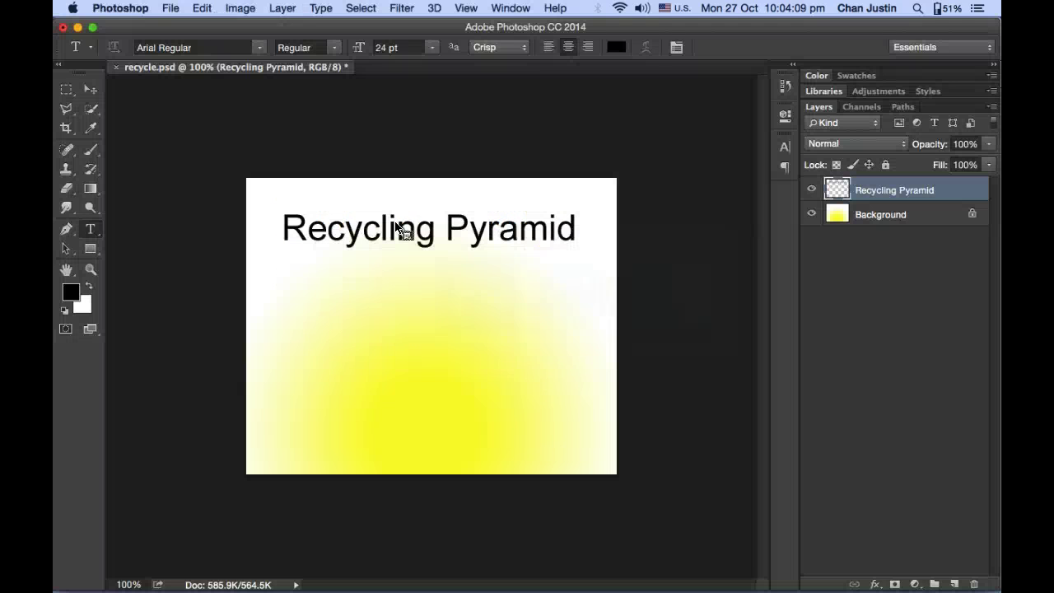
left_click(399, 9)
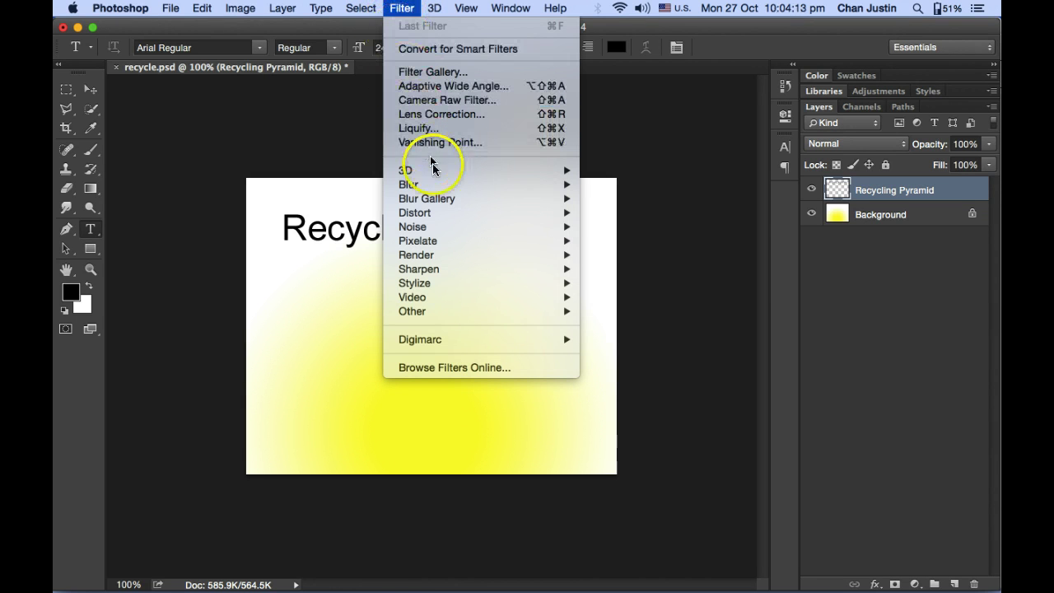
mouse_move(475, 213)
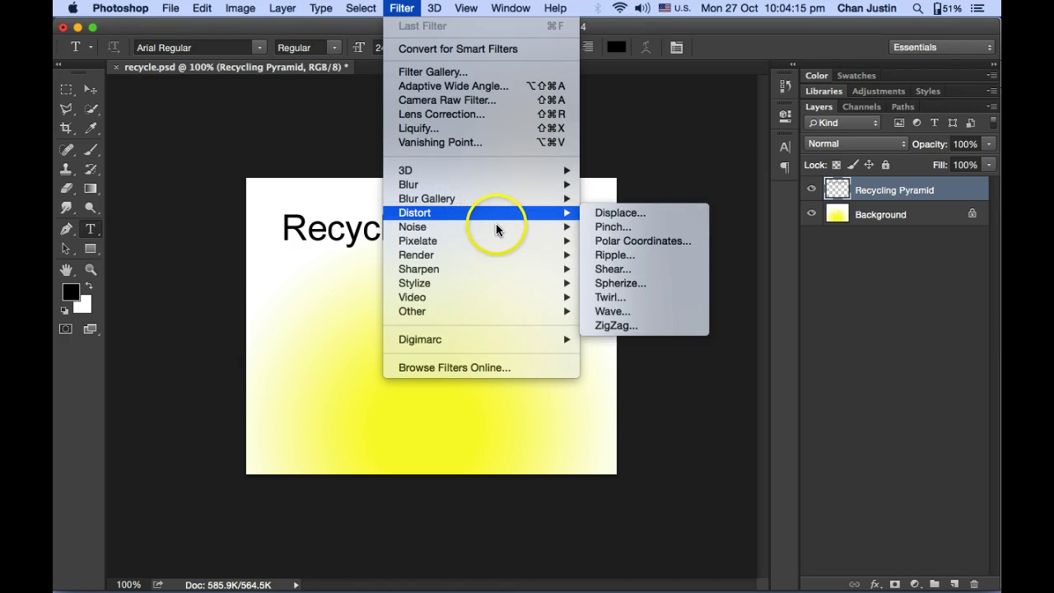
mouse_move(499, 225)
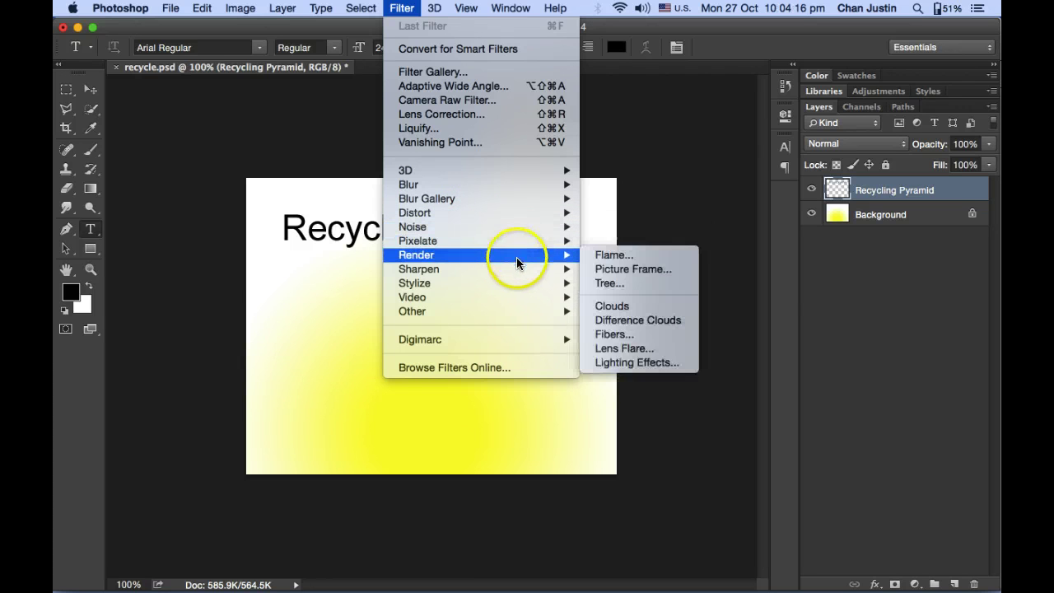
mouse_move(527, 285)
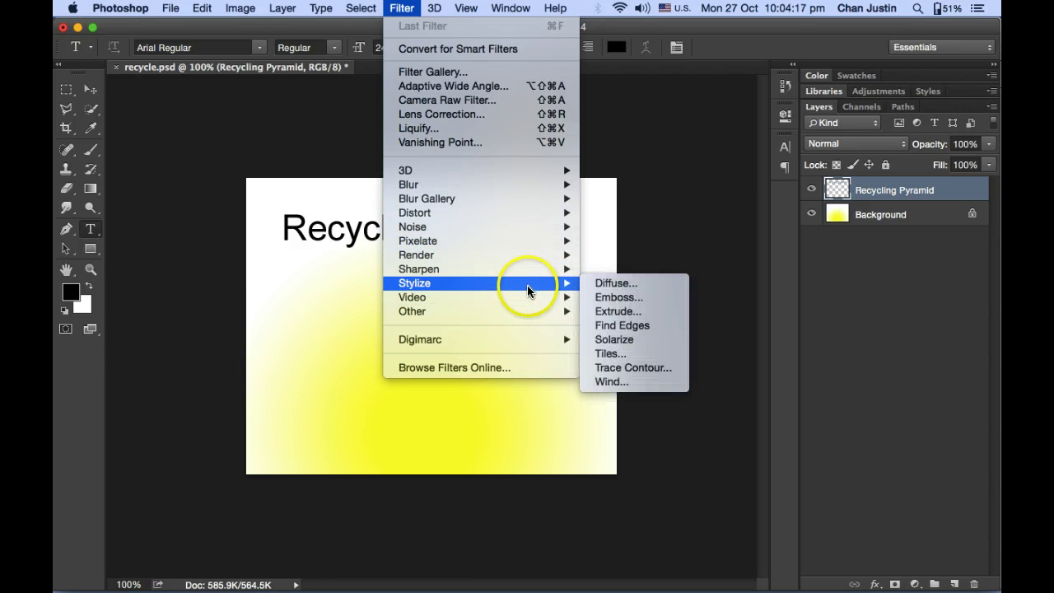
left_click(663, 305)
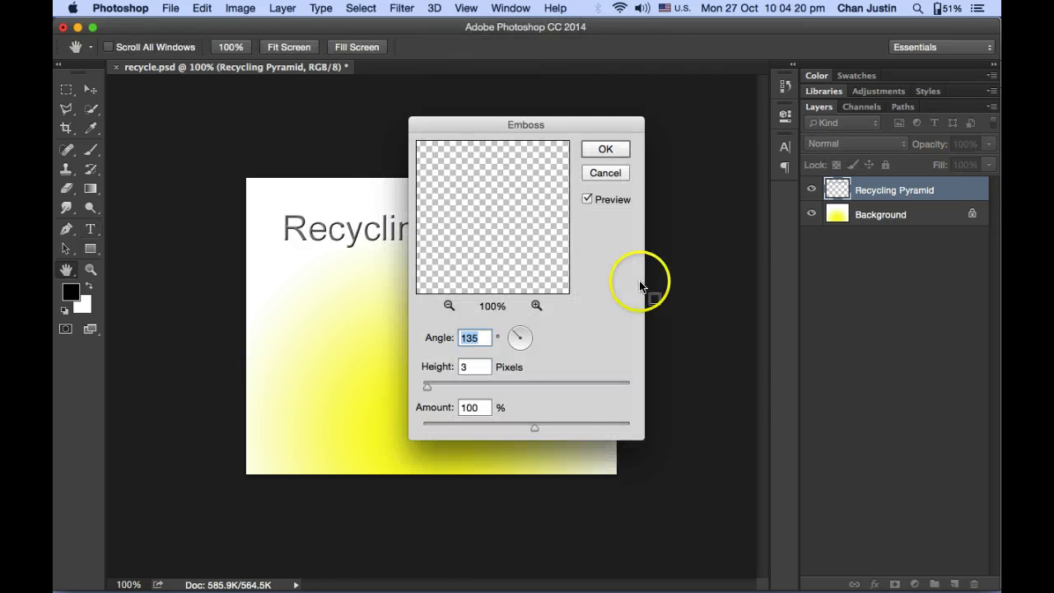
Check the emboss values in Acrobat and apply the Photoshop filter with a 45° angle, 2 pixels height and 120% amount
left_click_drag(572, 129, 727, 111)
key("super+Tab")
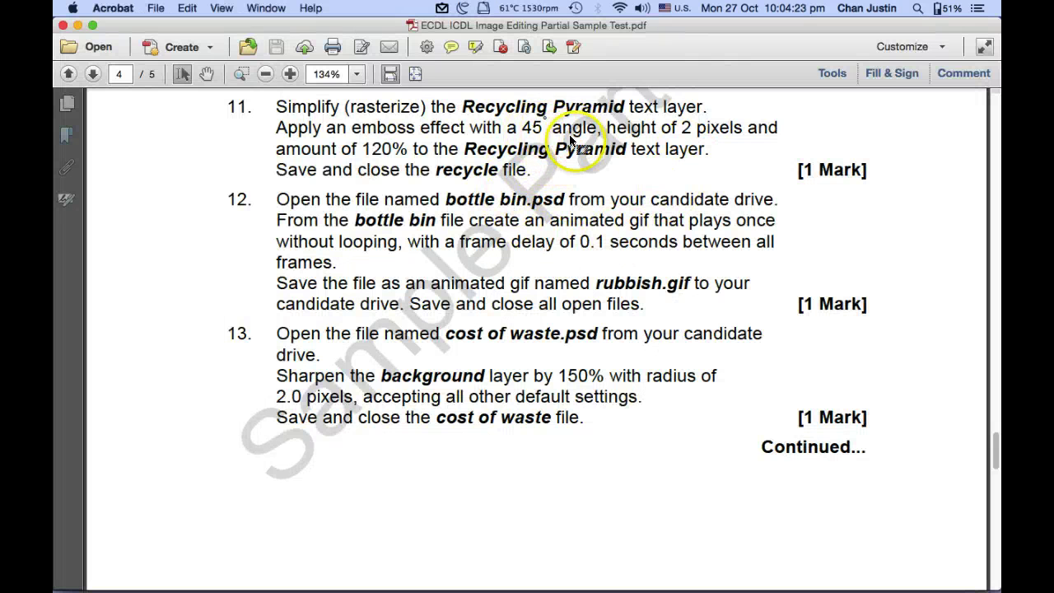
key("super+Tab")
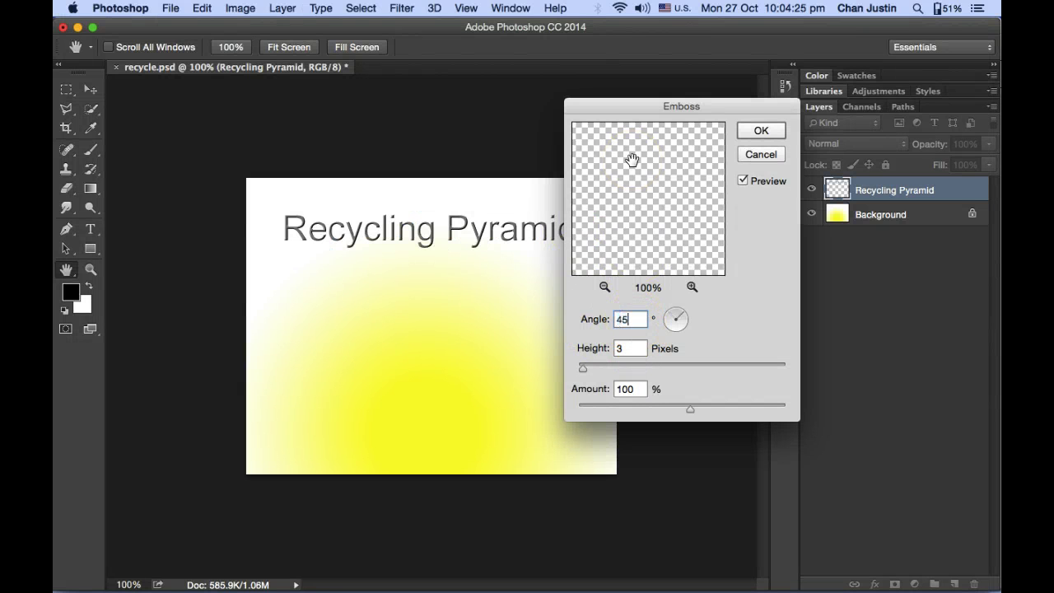
key("Tab")
key("super+Tab")
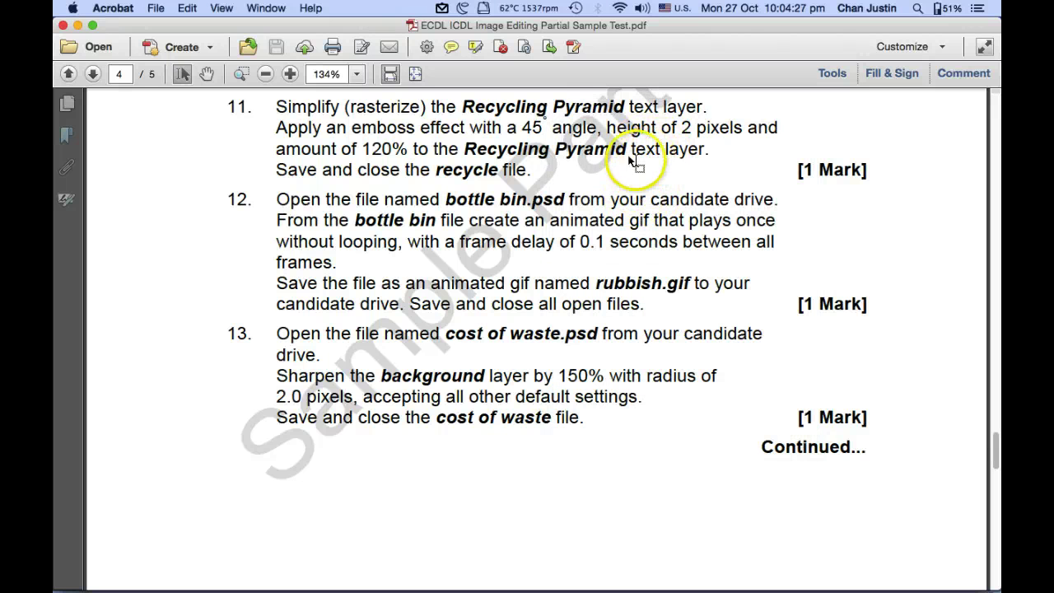
key("super+Tab")
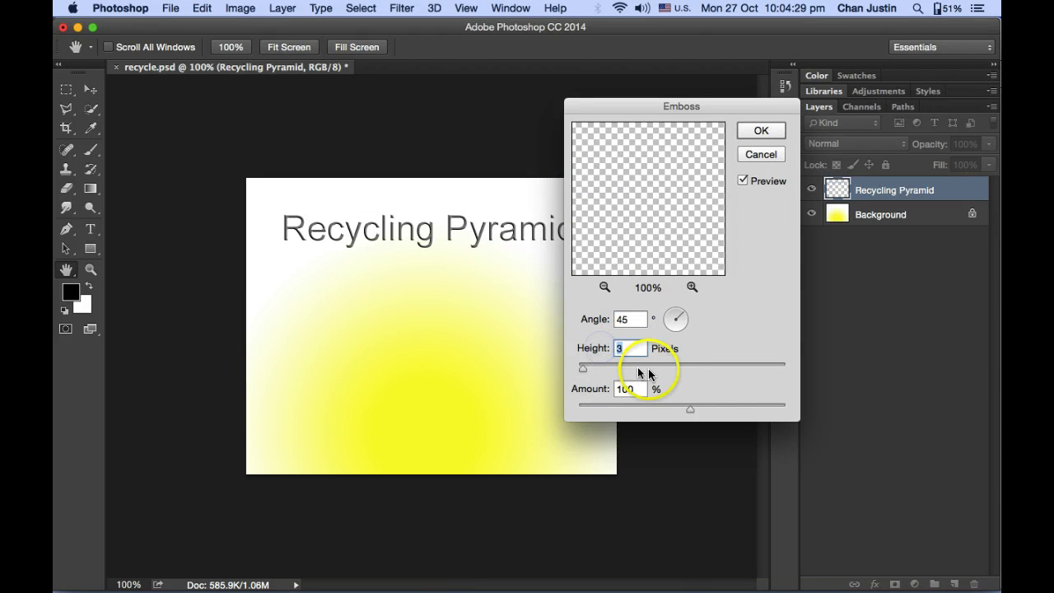
type("2")
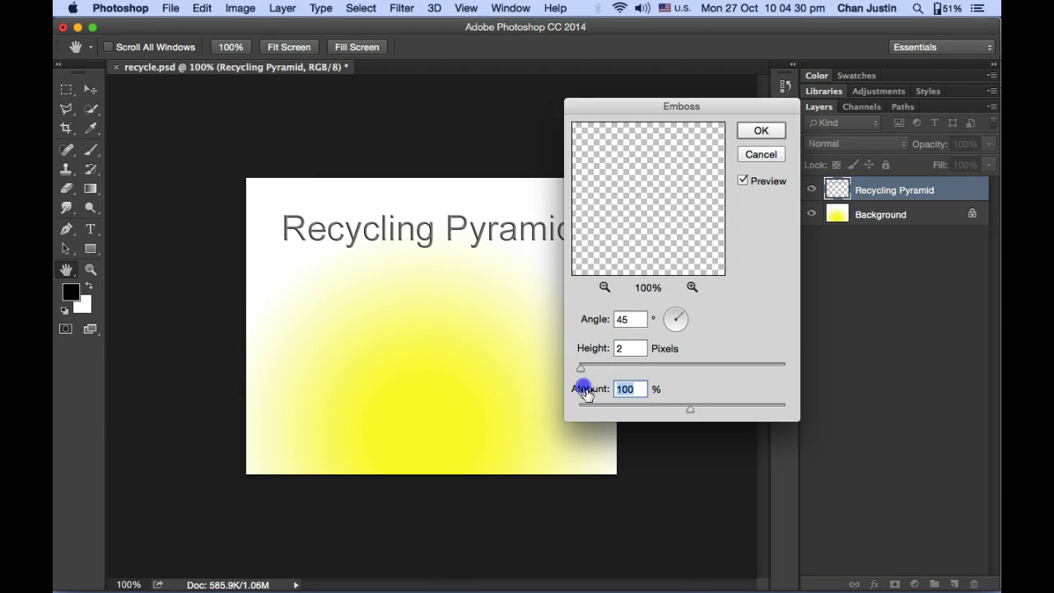
key("super+Tab")
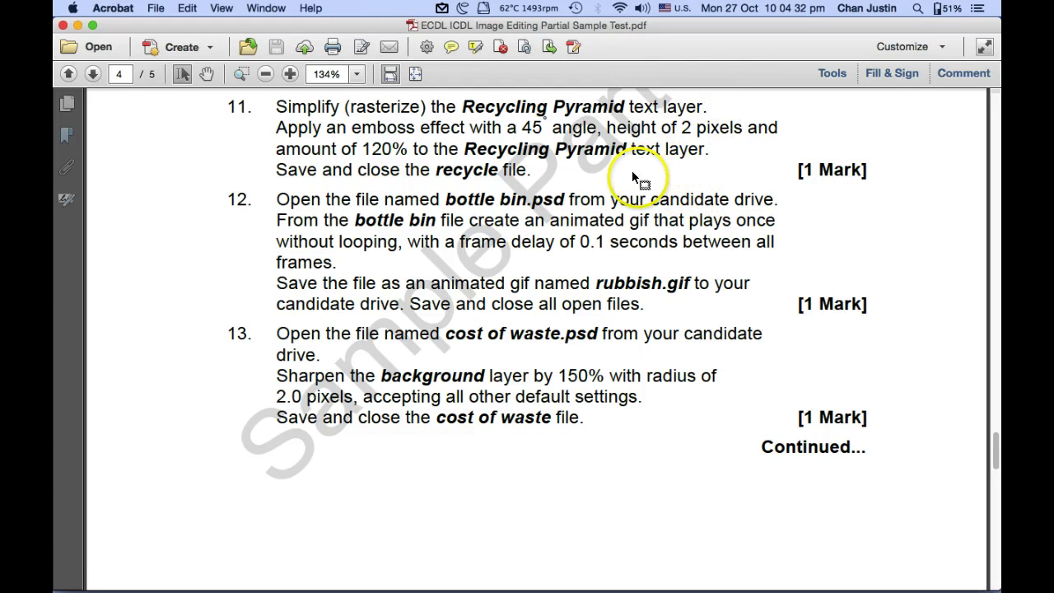
key("super+Tab")
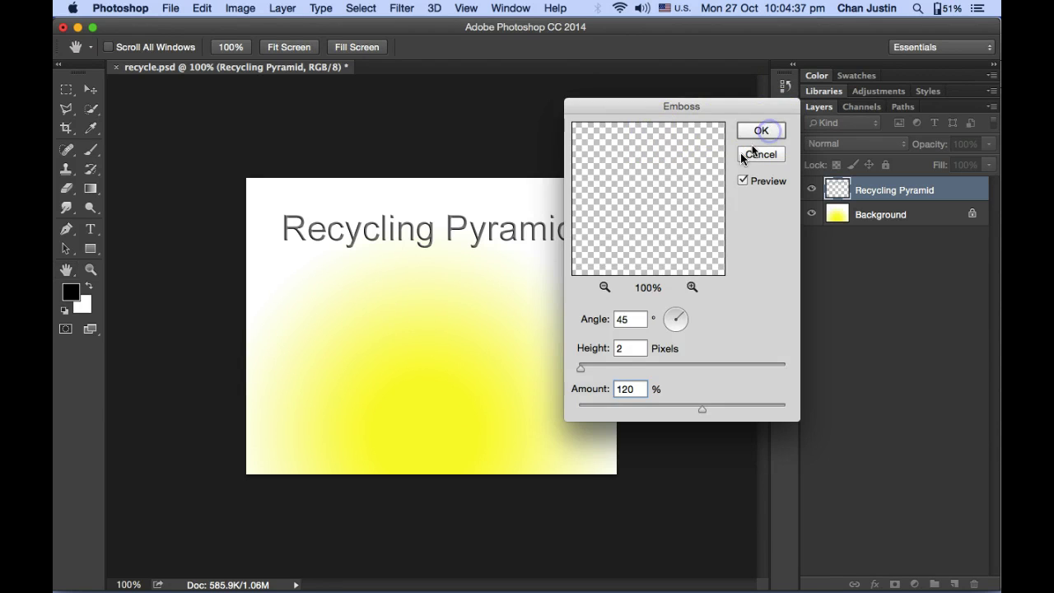
key("t")
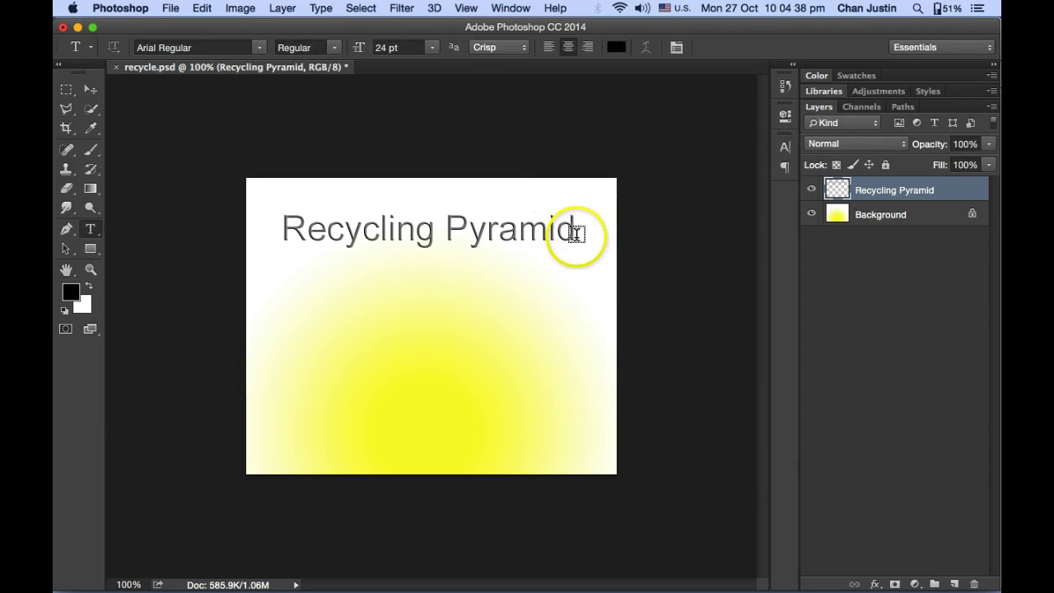
Check the saving instruction in Acrobat, then save recycle.psd in Photoshop with Maximize Compatibility on and close it
key("super+Tab")
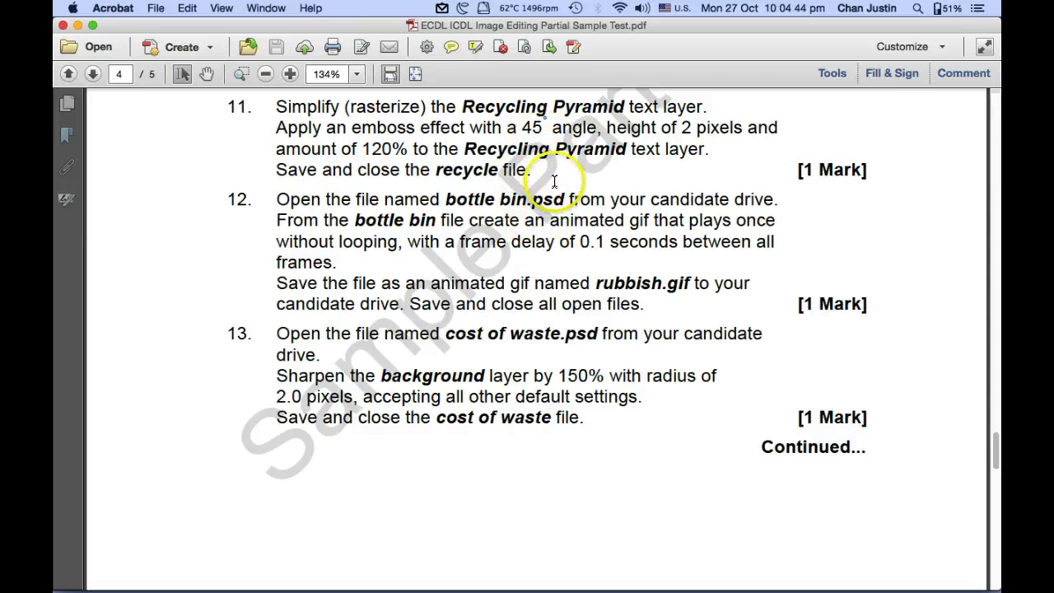
key("super+Tab")
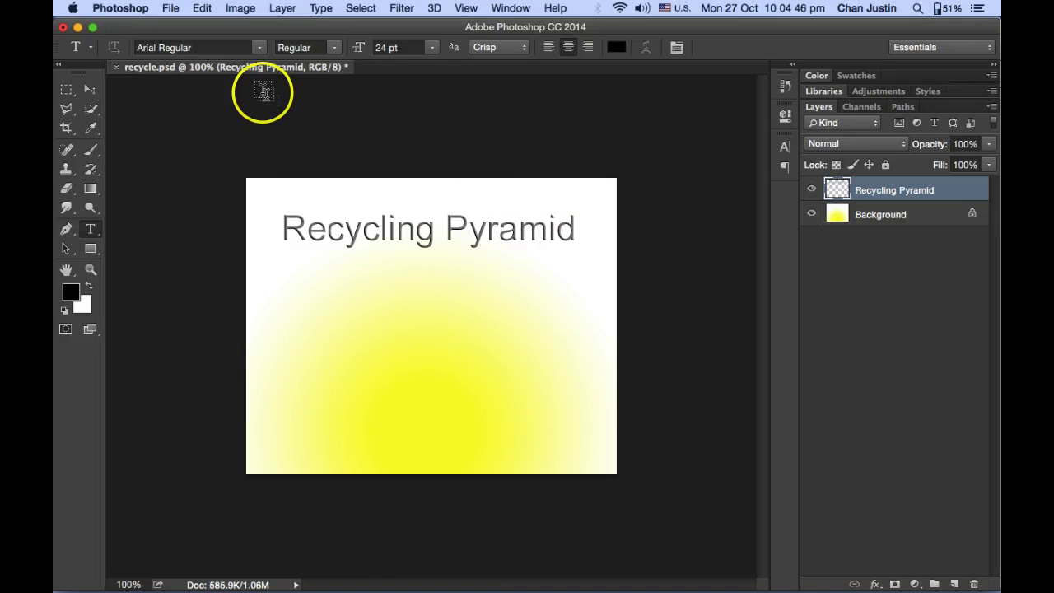
left_click(173, 9)
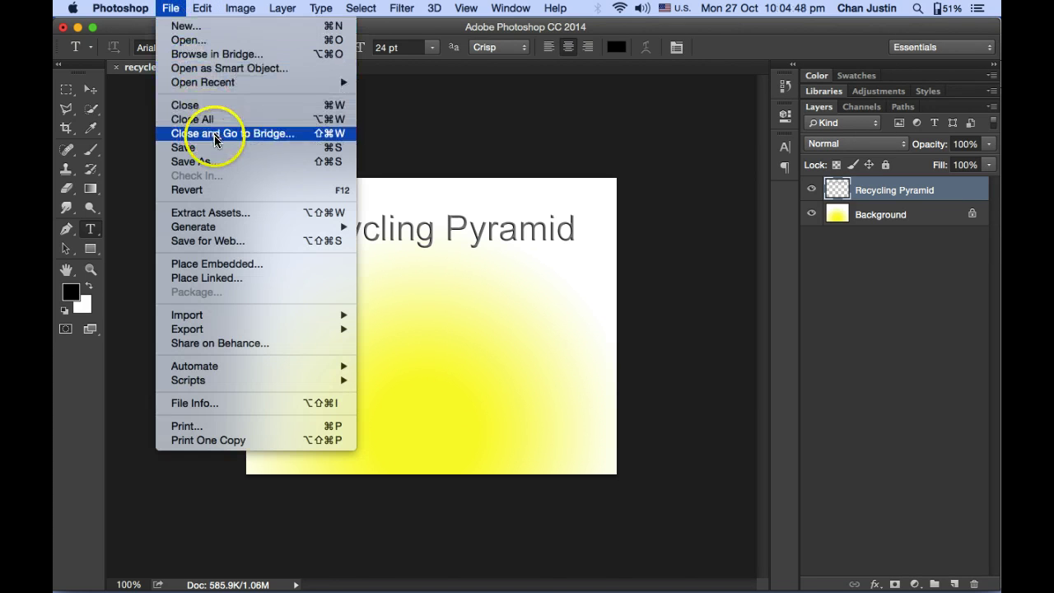
left_click(225, 154)
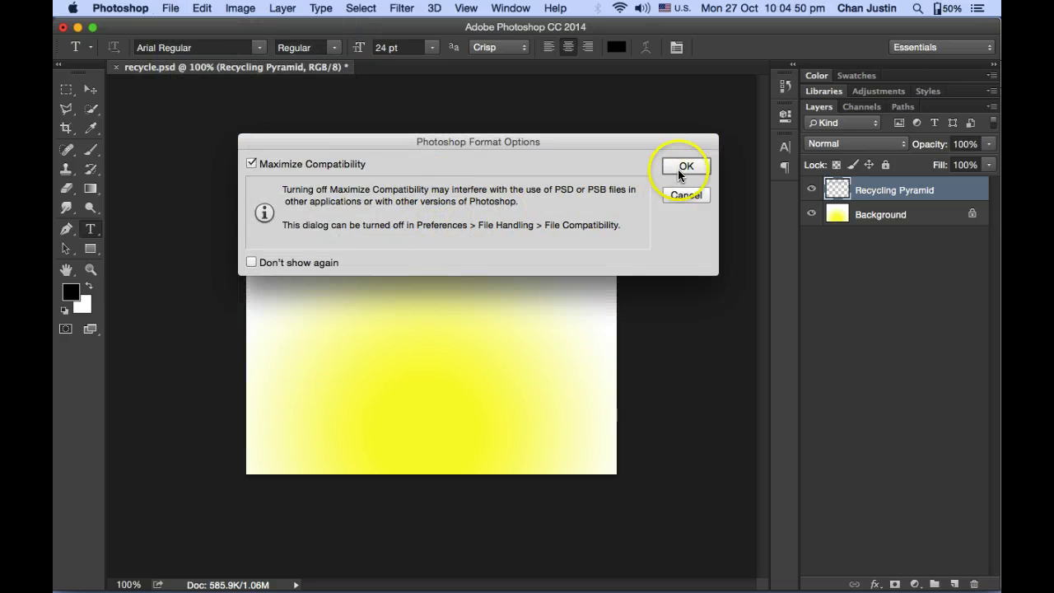
left_click(680, 167)
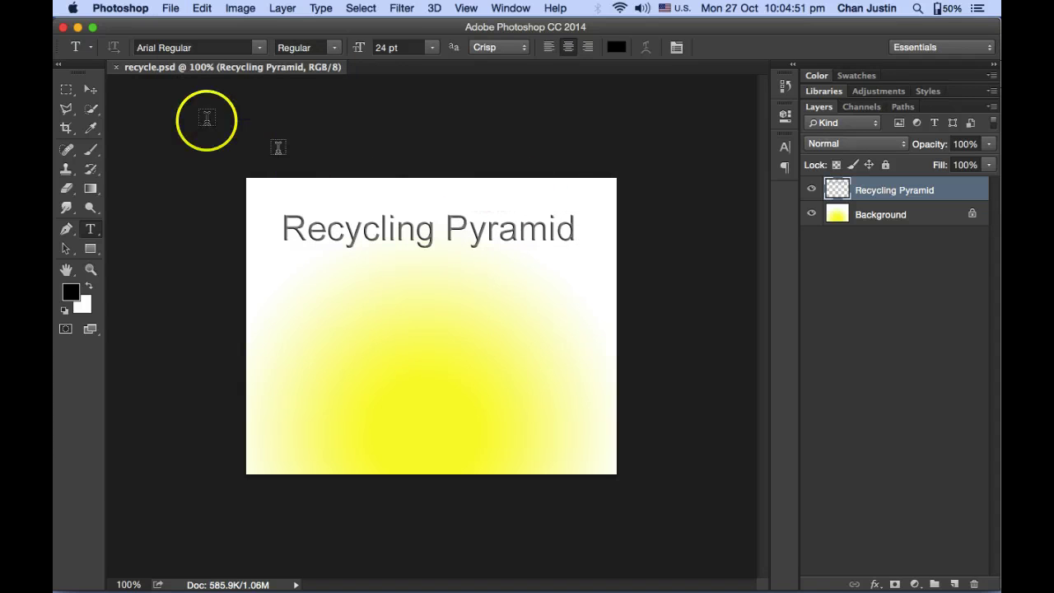
left_click(119, 68)
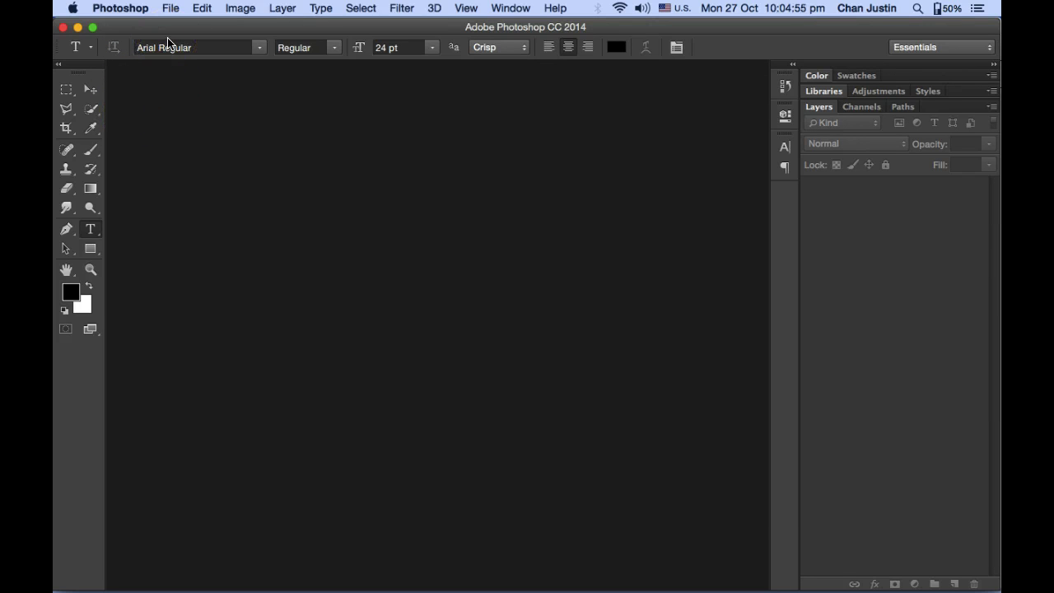
Check question 12's animated GIF requirements in Acrobat, then open bottle bin.psd from the workfiles folder in Photoshop
key("super+o")
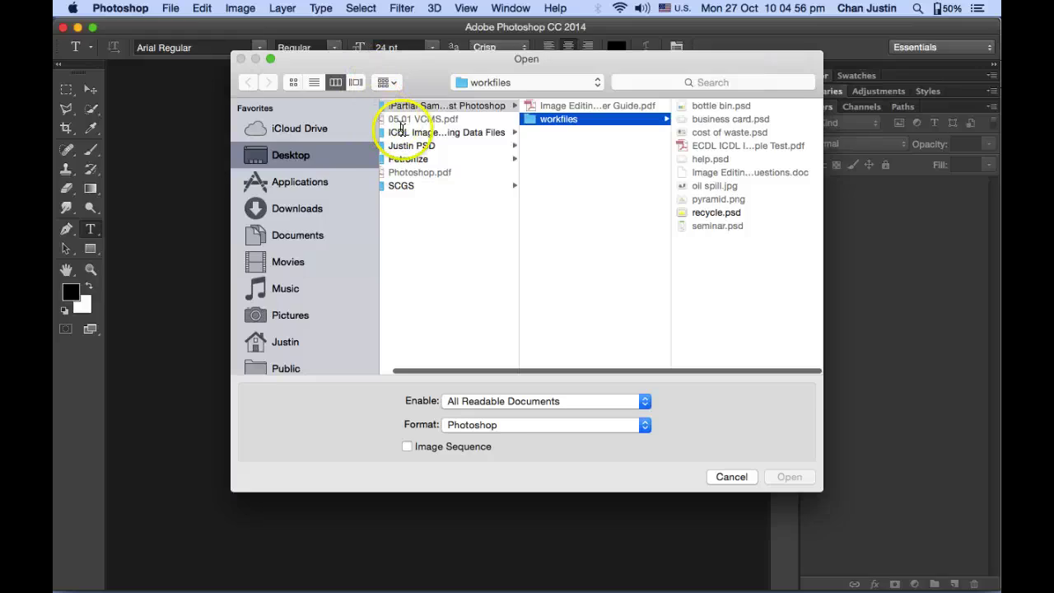
key("super+Tab")
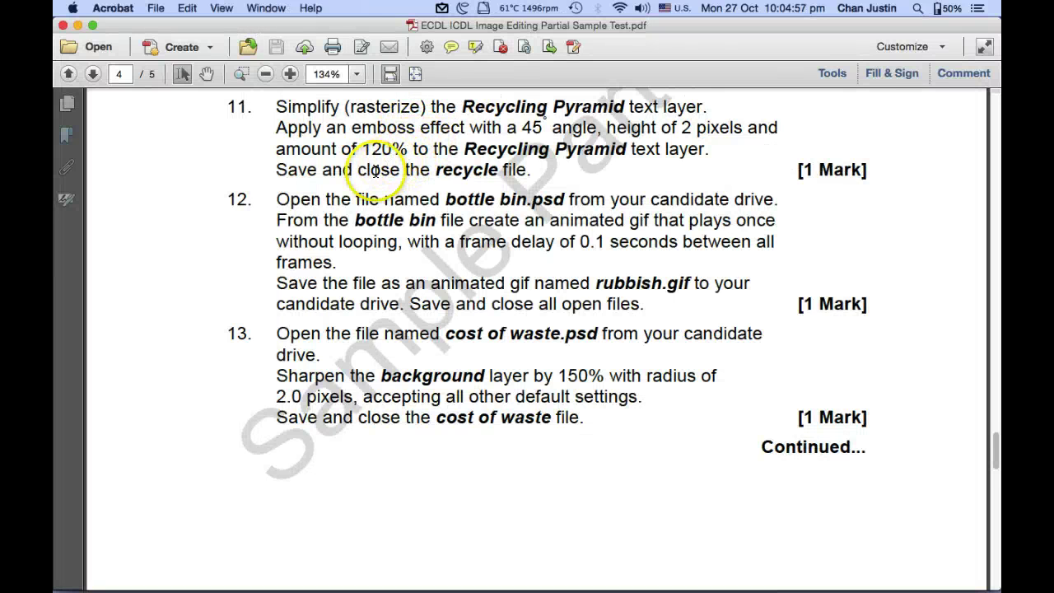
scroll(445, 275, "down", 3)
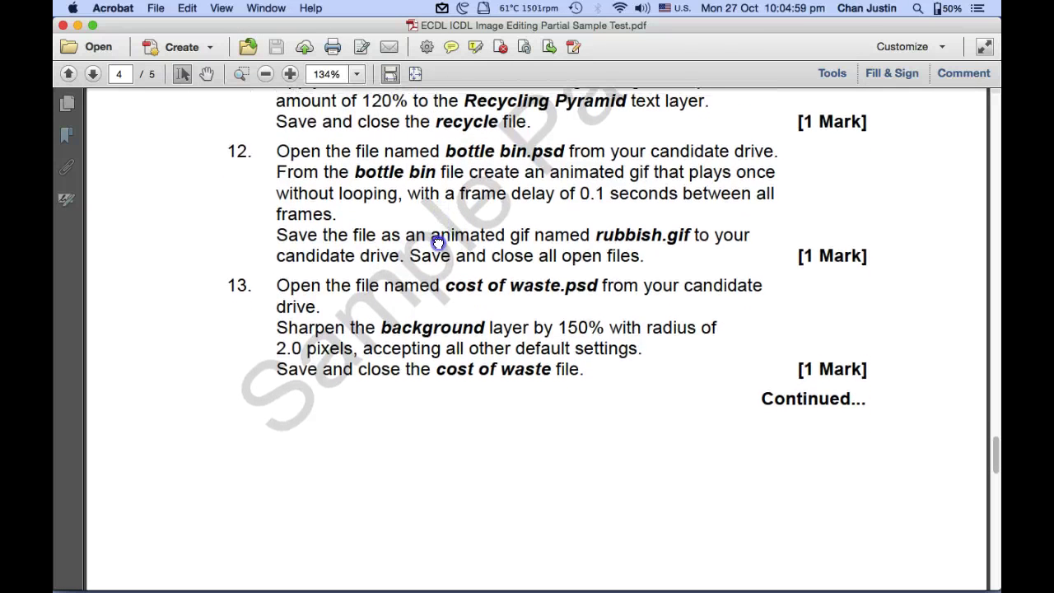
scroll(436, 231, "up", 2)
scroll(439, 223, "down", 2)
scroll(439, 216, "down", 2)
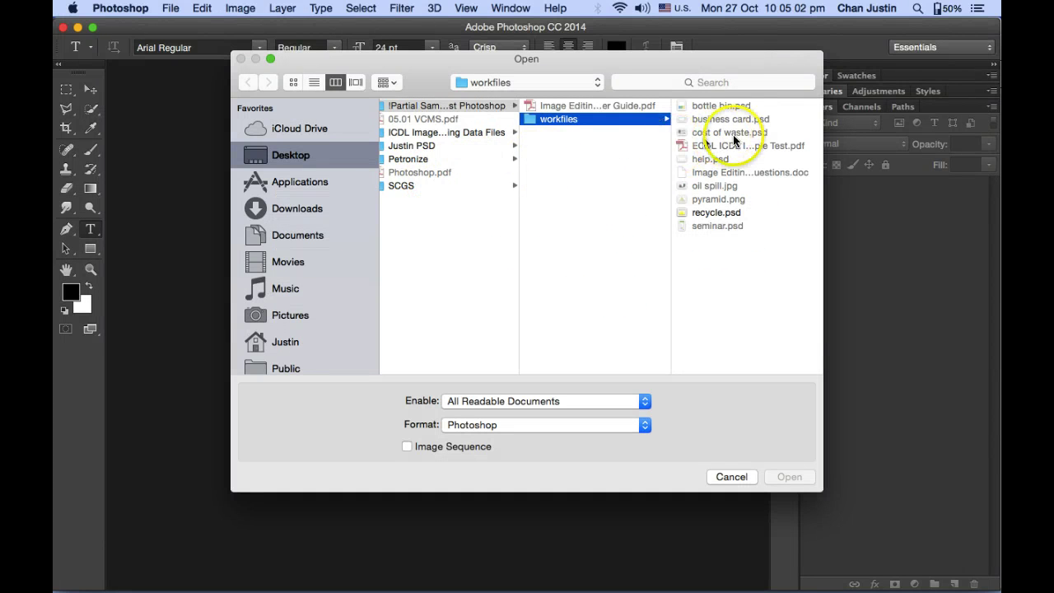
left_click(733, 106)
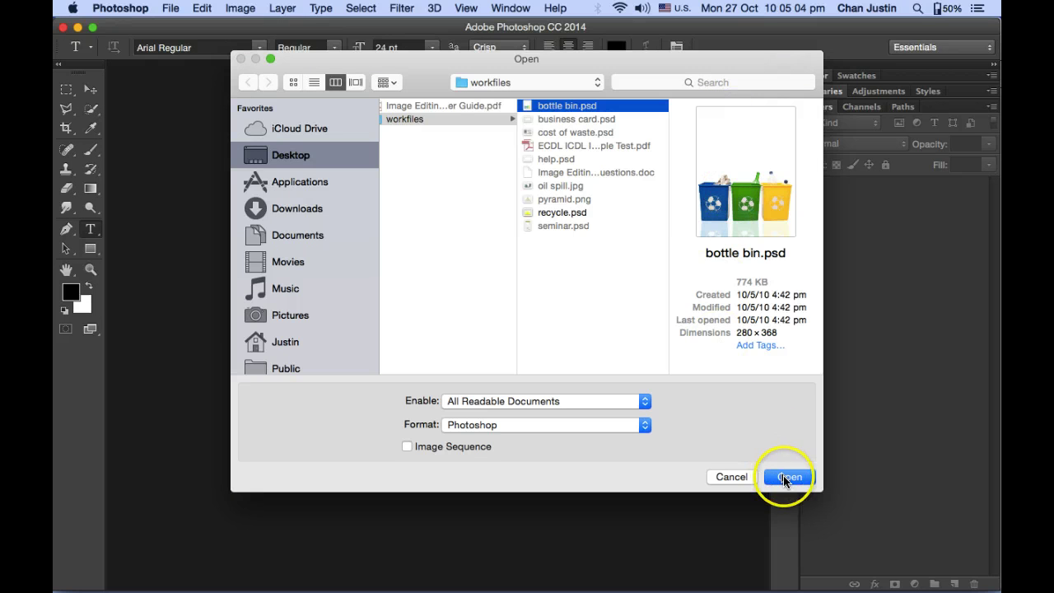
left_click(788, 477)
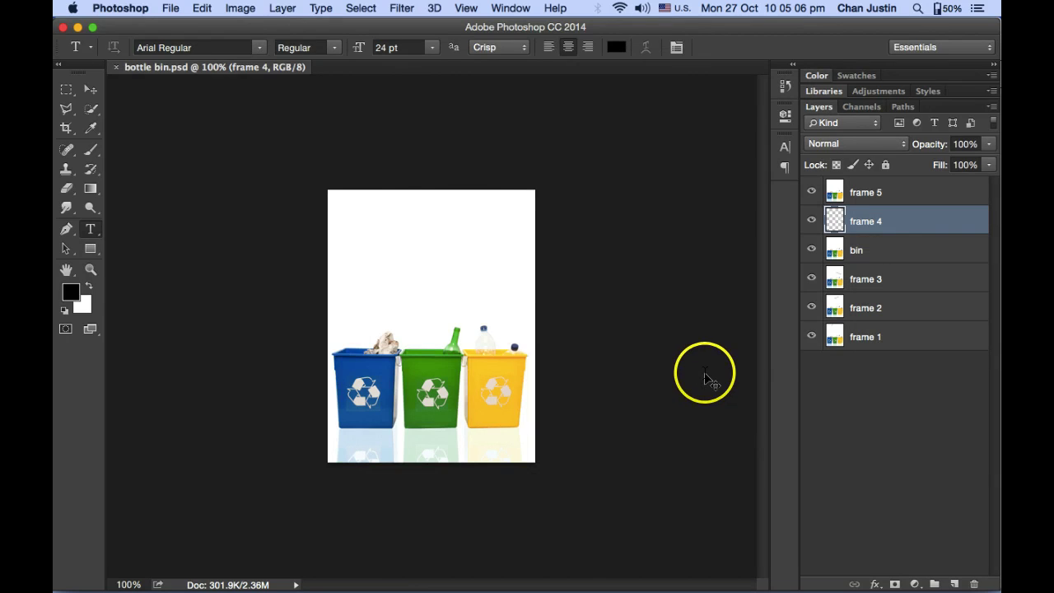
key("super+Tab")
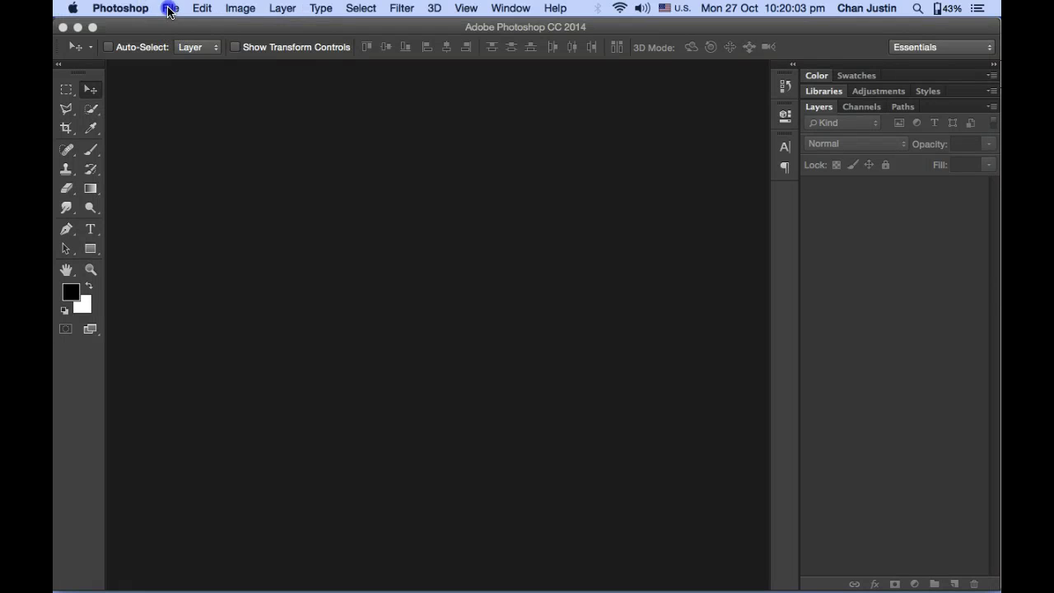
Reopen bottle bin.psd from the workfiles folder and merge the empty frame 4 layer down into the bin layer
left_click(168, 8)
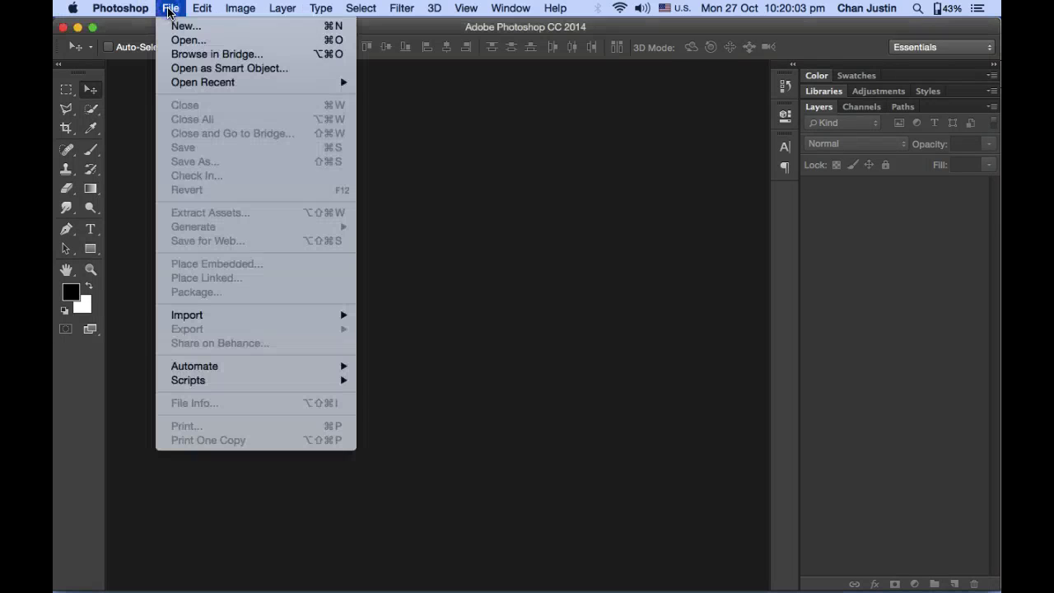
left_click(207, 41)
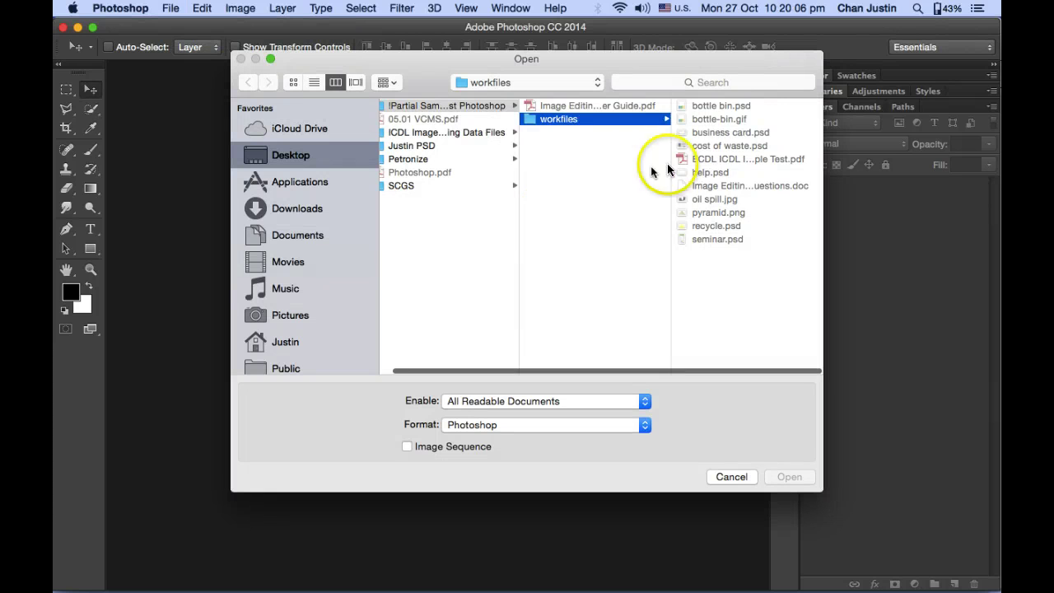
left_click(735, 106)
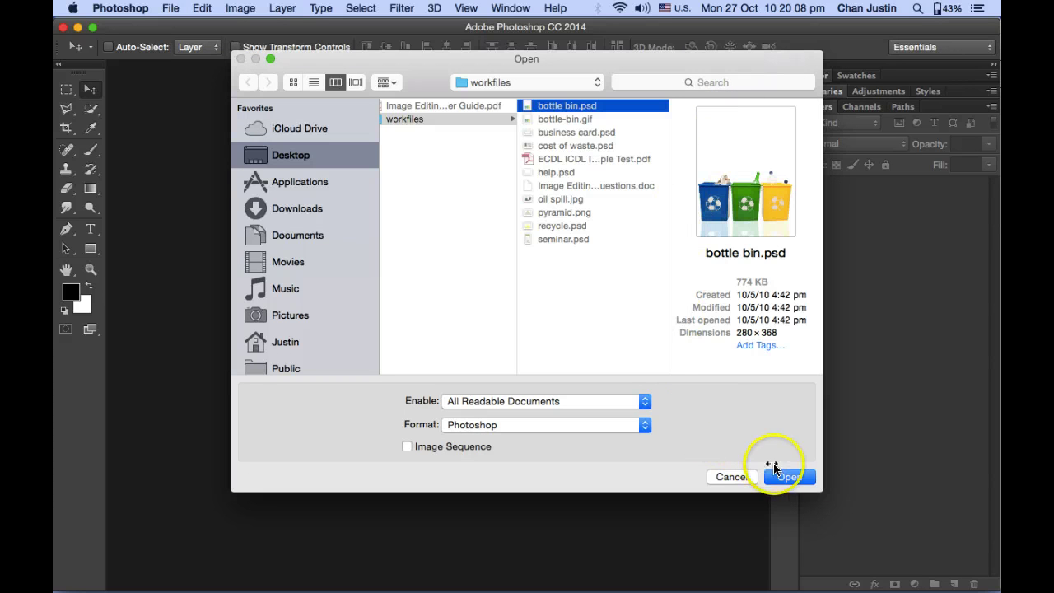
left_click(786, 477)
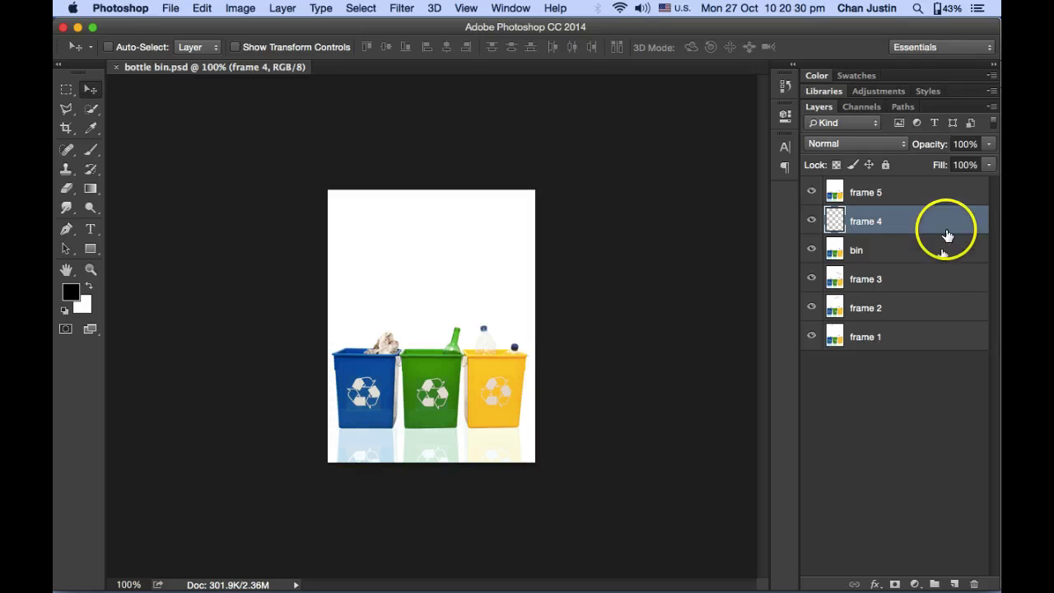
left_click(992, 107)
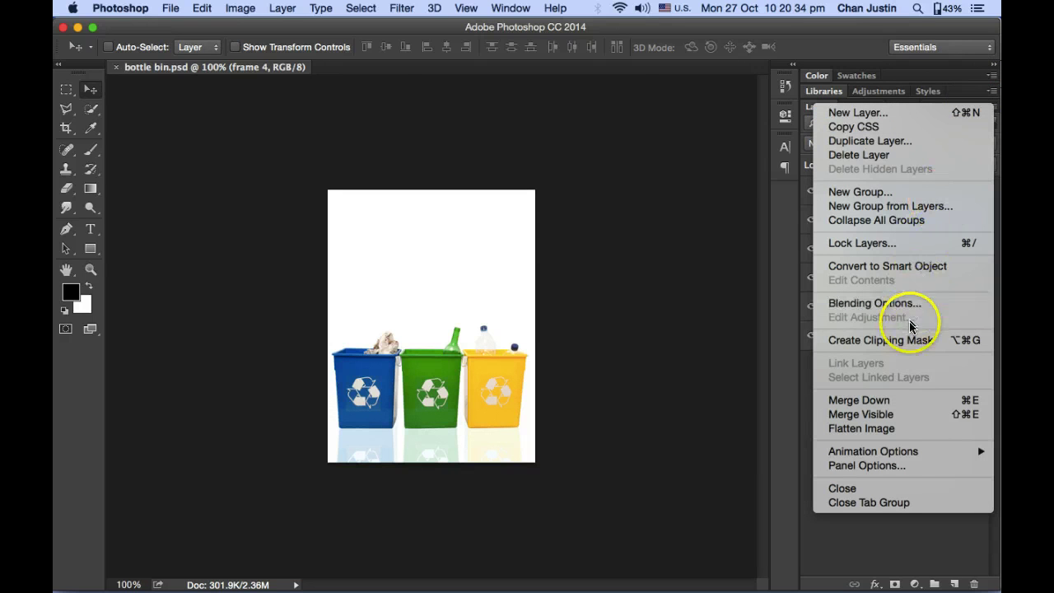
left_click(903, 401)
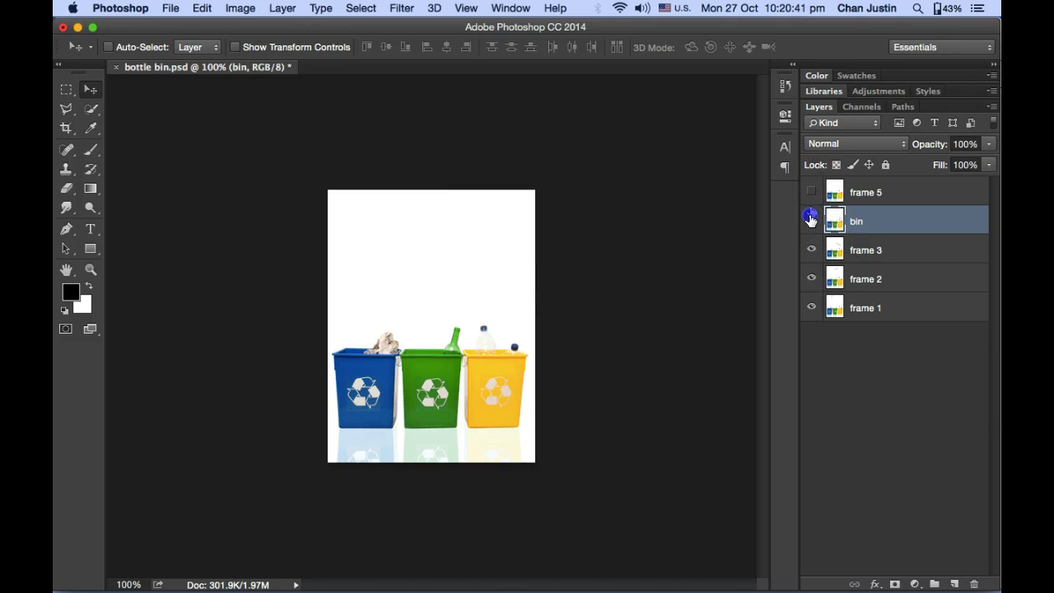
Preview the bottle's movement by hiding all layers above frame 1 and showing them again one by one
left_click(811, 281)
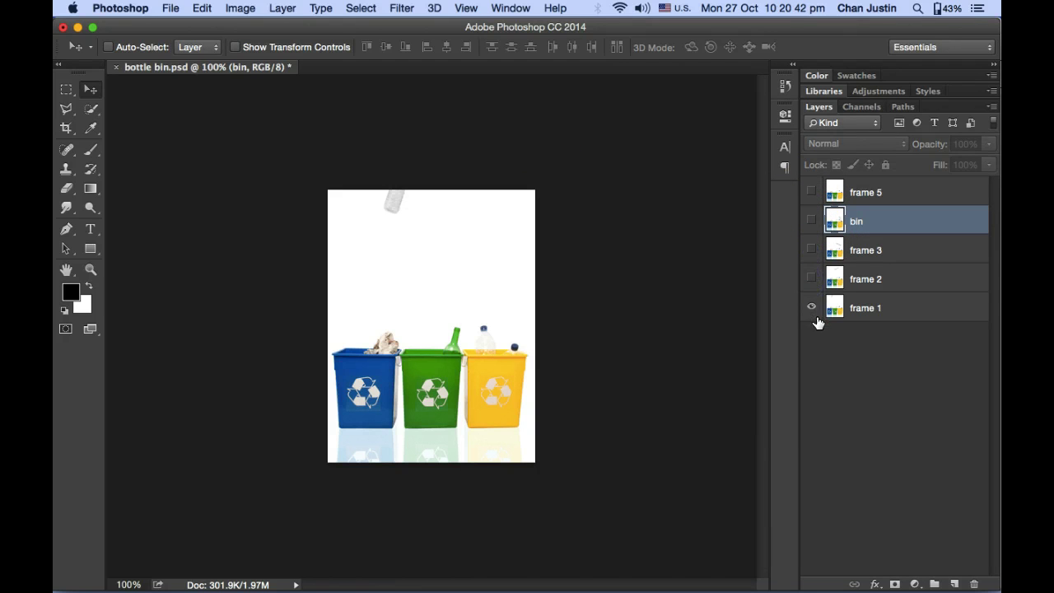
left_click(813, 282)
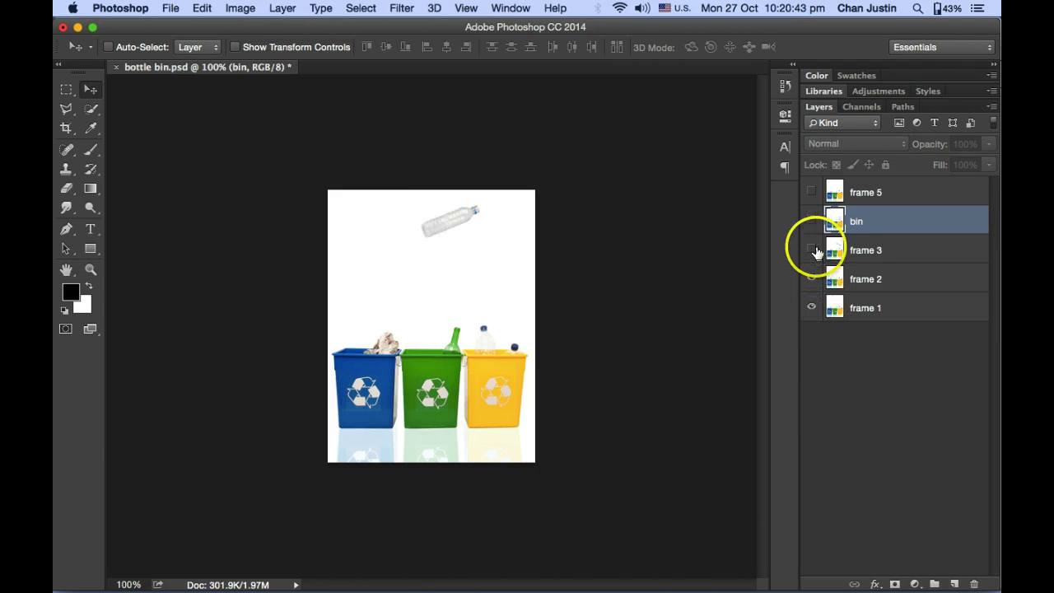
left_click(814, 246)
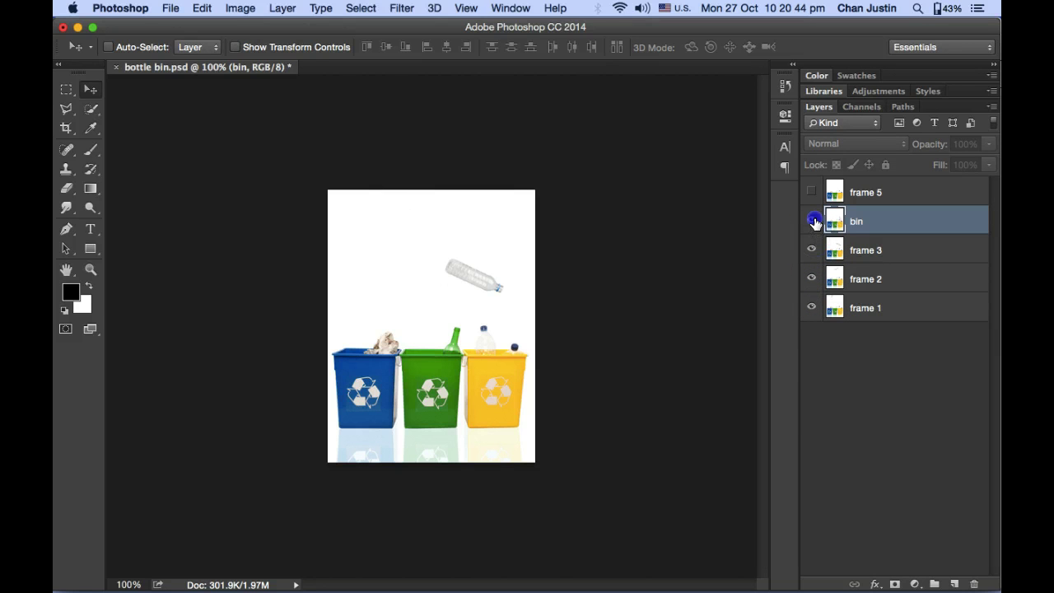
left_click(813, 221)
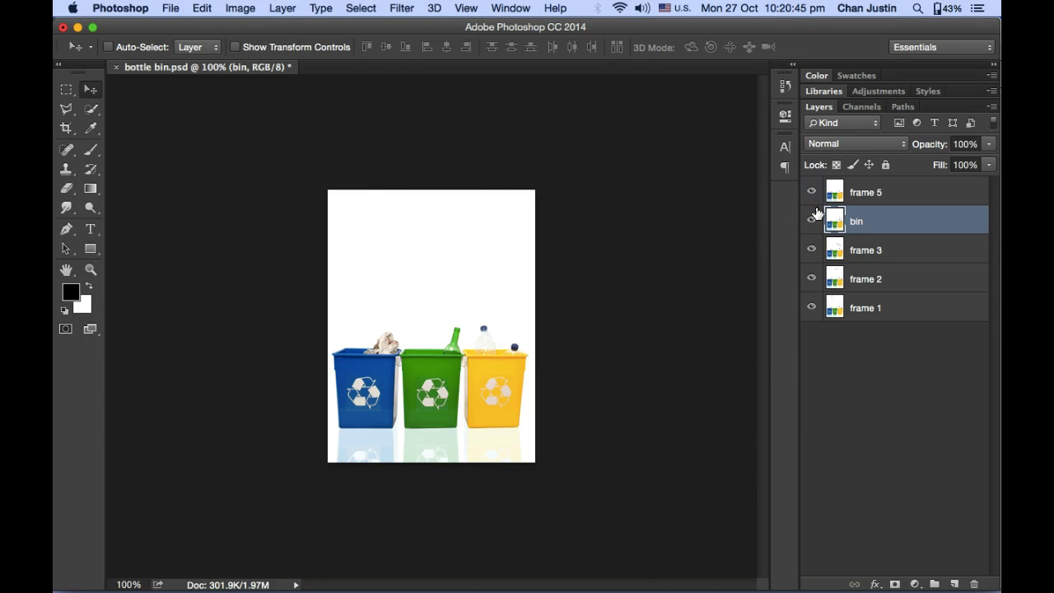
left_click_drag(815, 214, 828, 192)
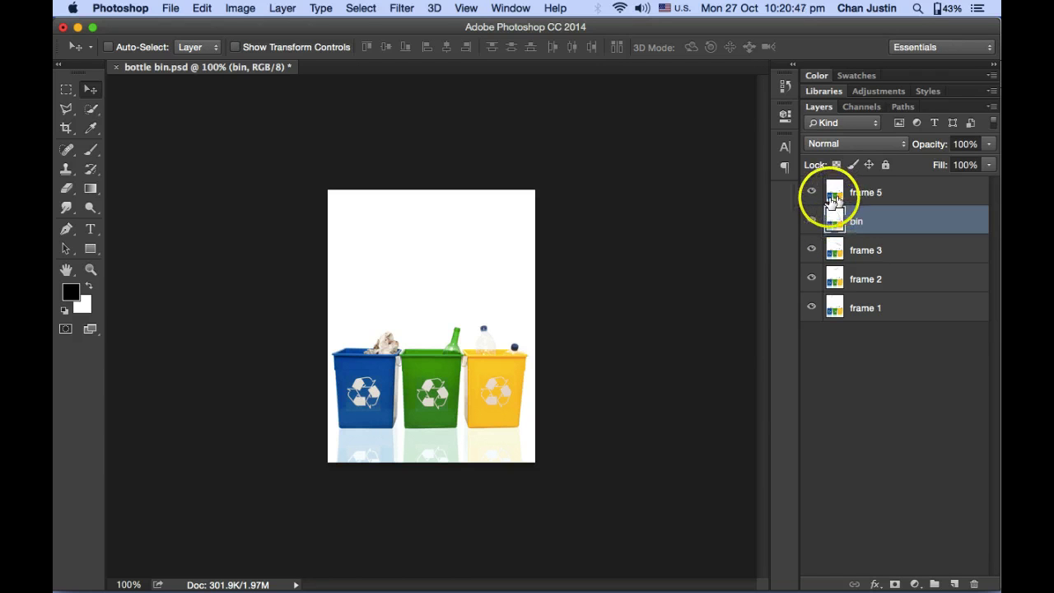
Show the animation timeline and set the first frame's delay to 0.1 seconds
left_click(503, 12)
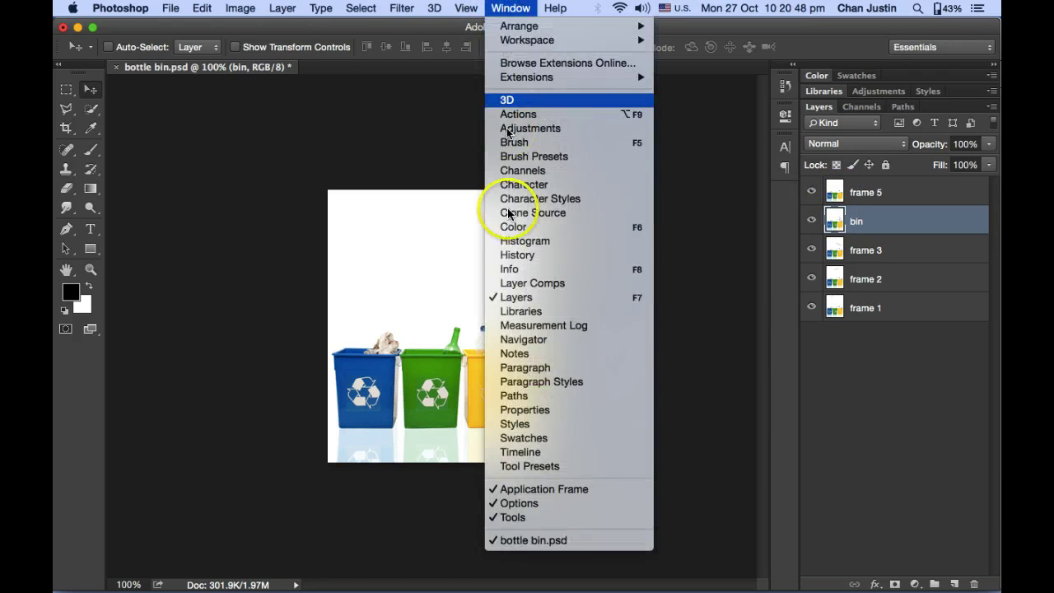
left_click(564, 453)
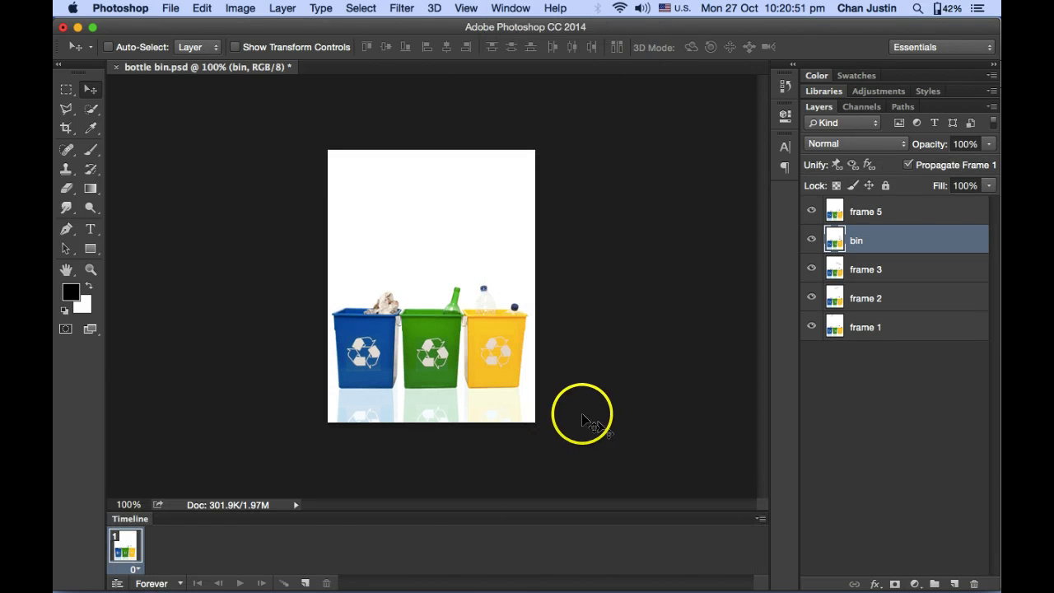
left_click(136, 569)
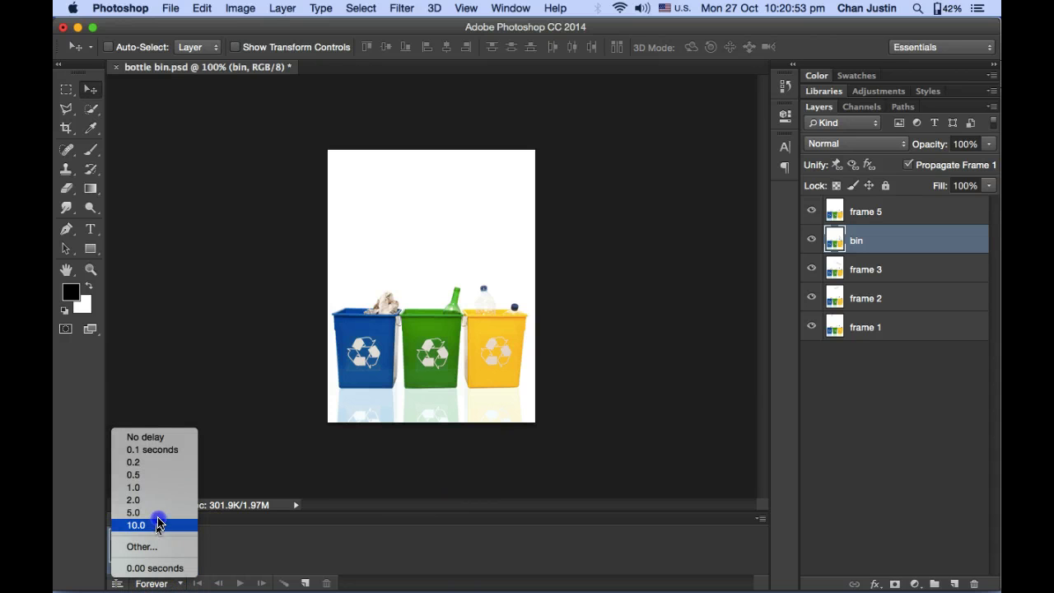
left_click(177, 452)
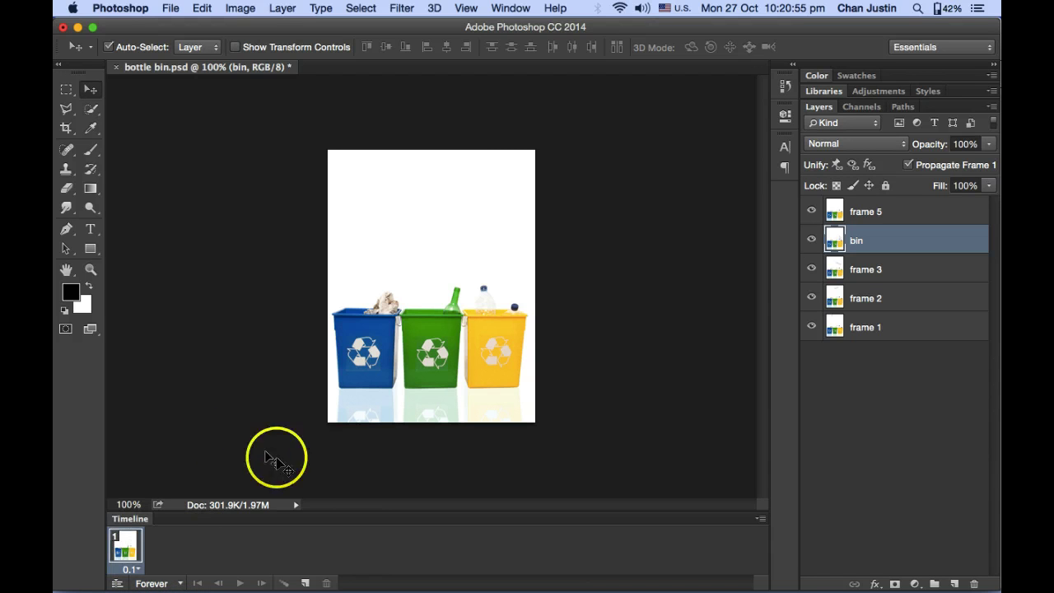
Check question 12's animation requirements in Acrobat, then leave only the frame 1 layer visible in the first animation frame in Photoshop
key("super+Tab")
key("super+Tab")
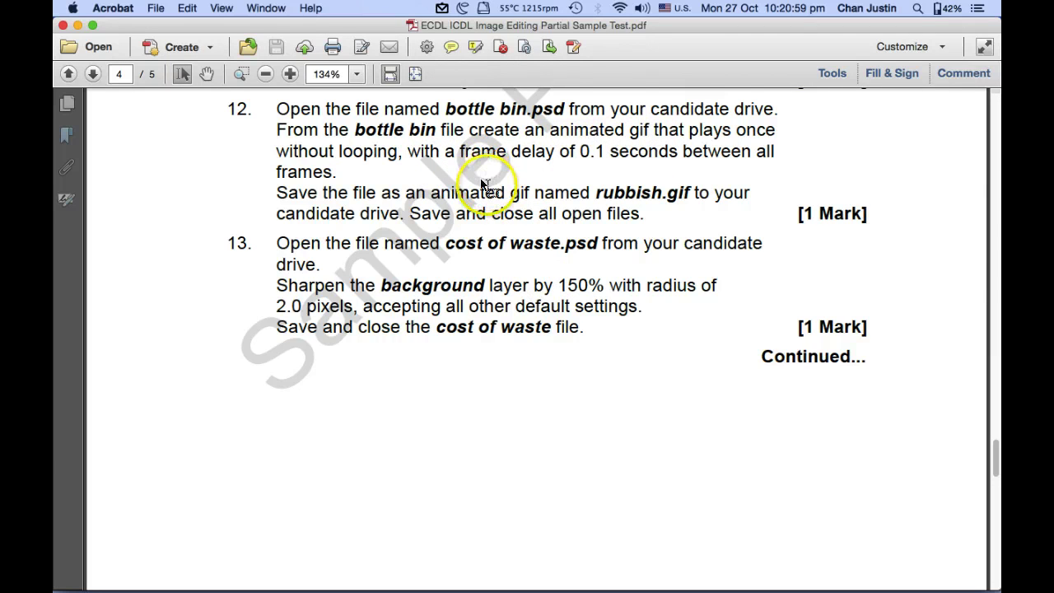
key("super+Tab")
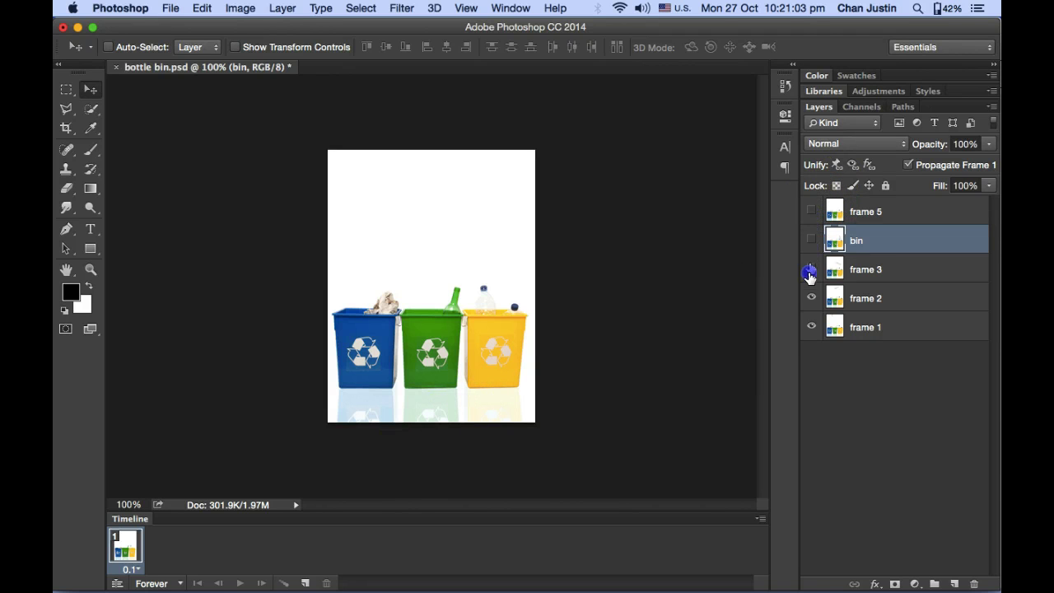
left_click(811, 326)
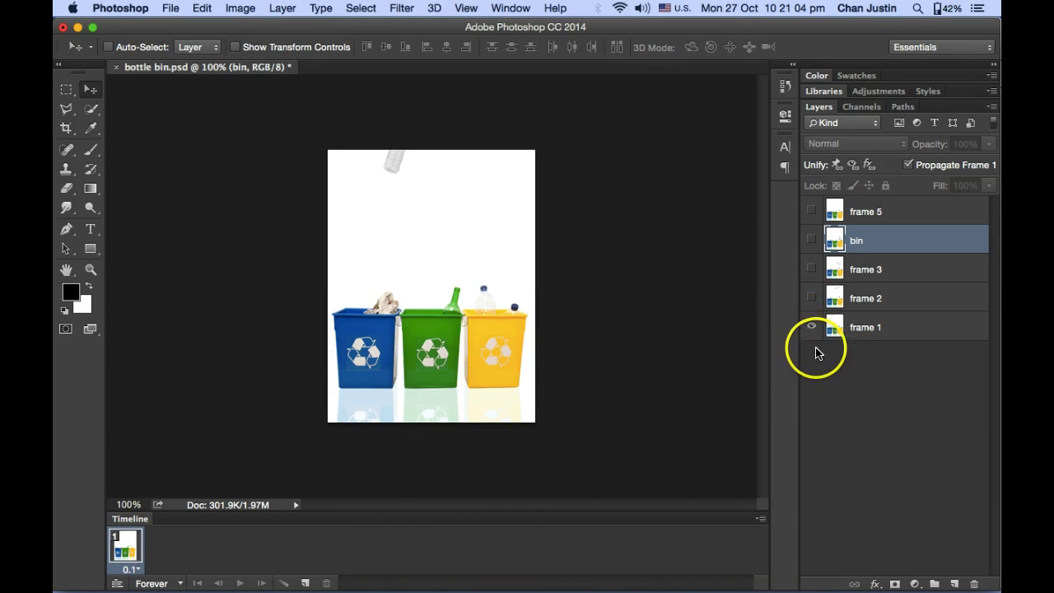
Add a second animation frame that also shows the frame 2 layer and a third that shows only the frame 3 layer
left_click(306, 583)
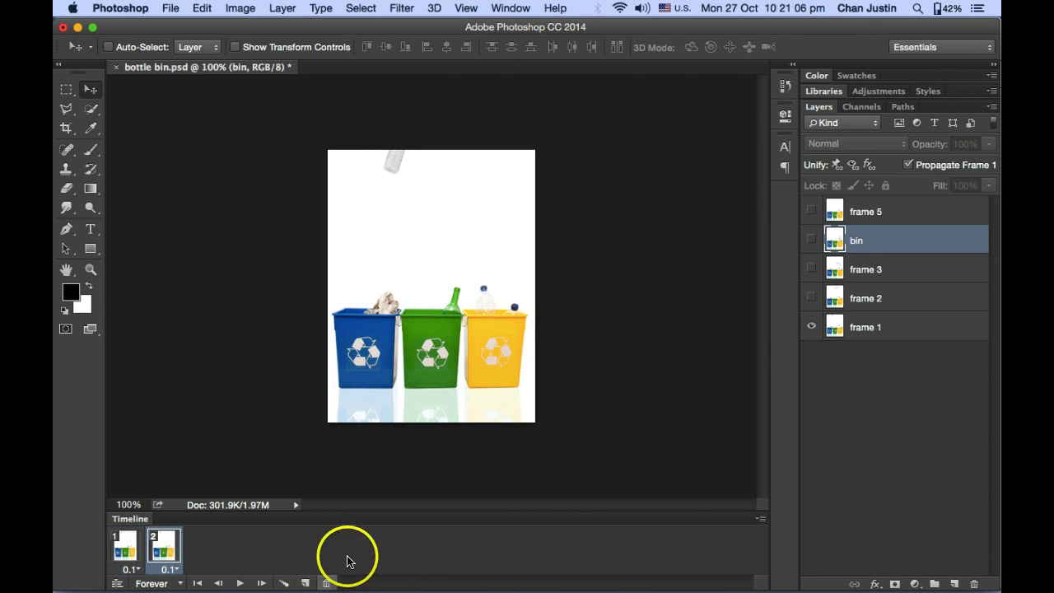
left_click(811, 298)
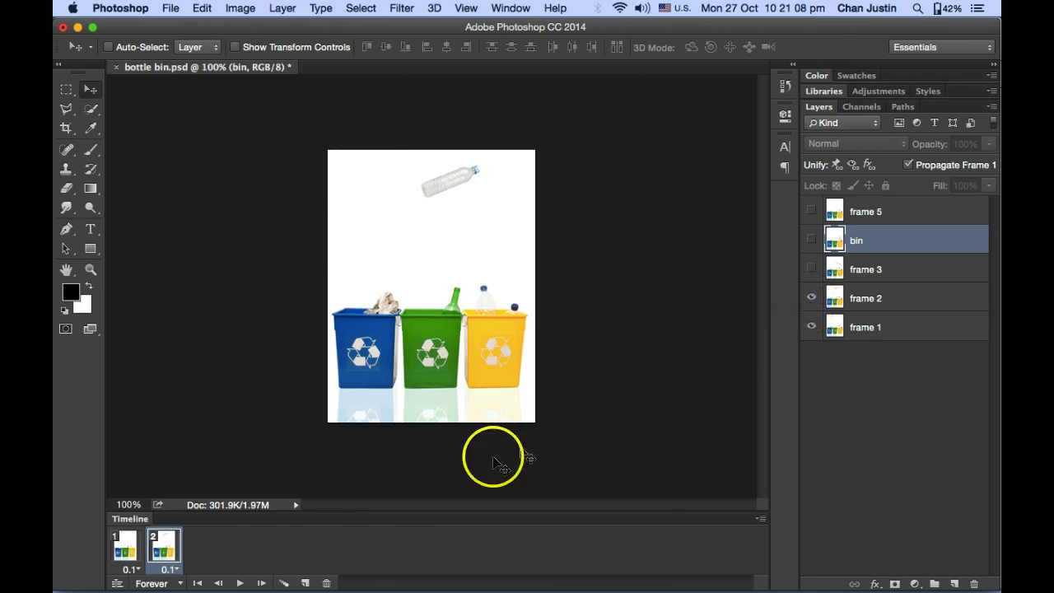
left_click(306, 583)
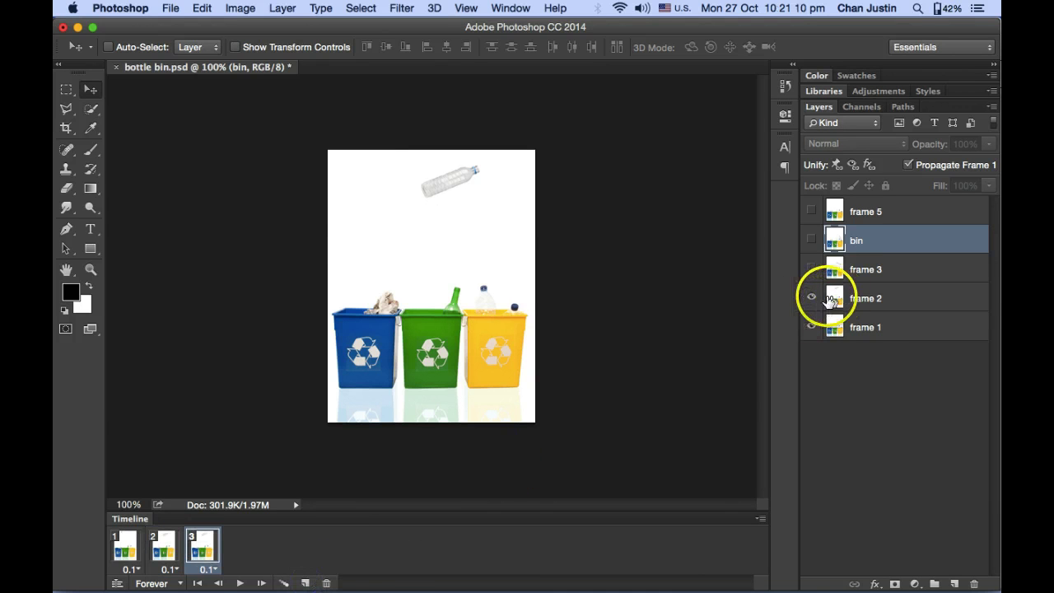
left_click(811, 298)
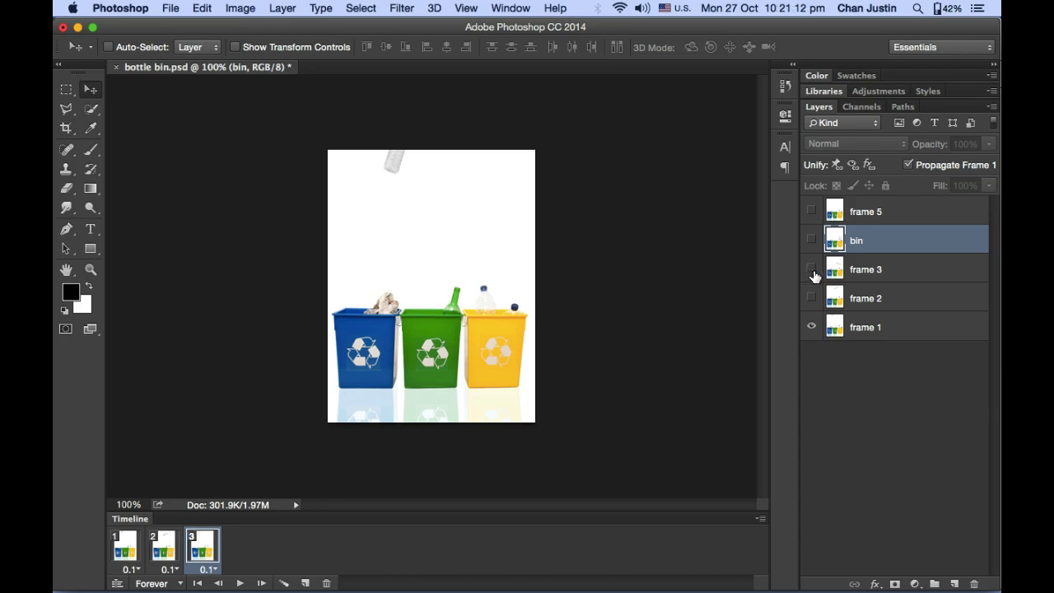
left_click(812, 270)
left_click(813, 328)
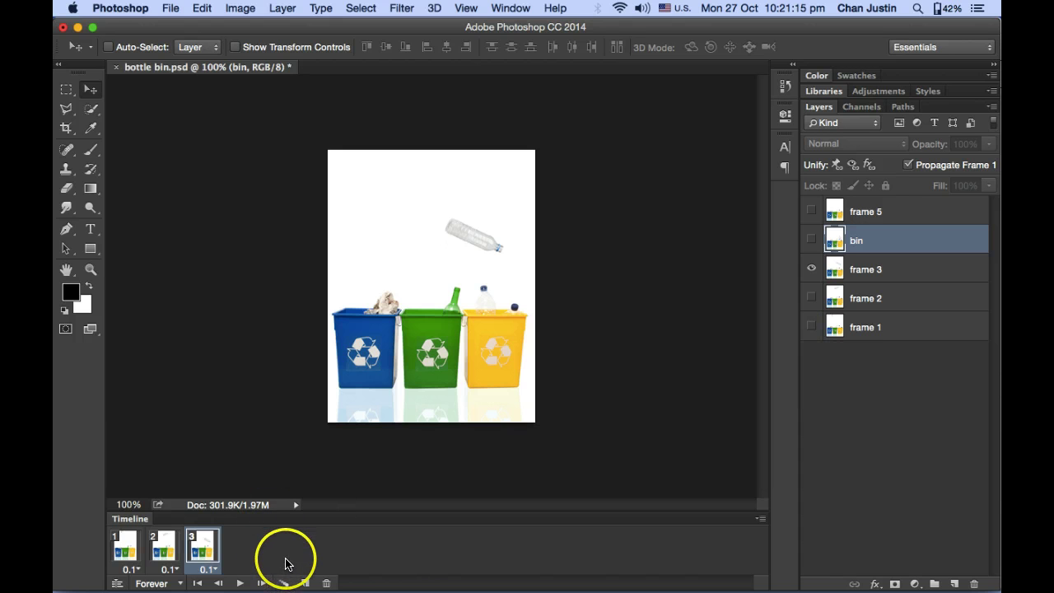
Add a fourth animation frame with only the bin layer visible
left_click(304, 584)
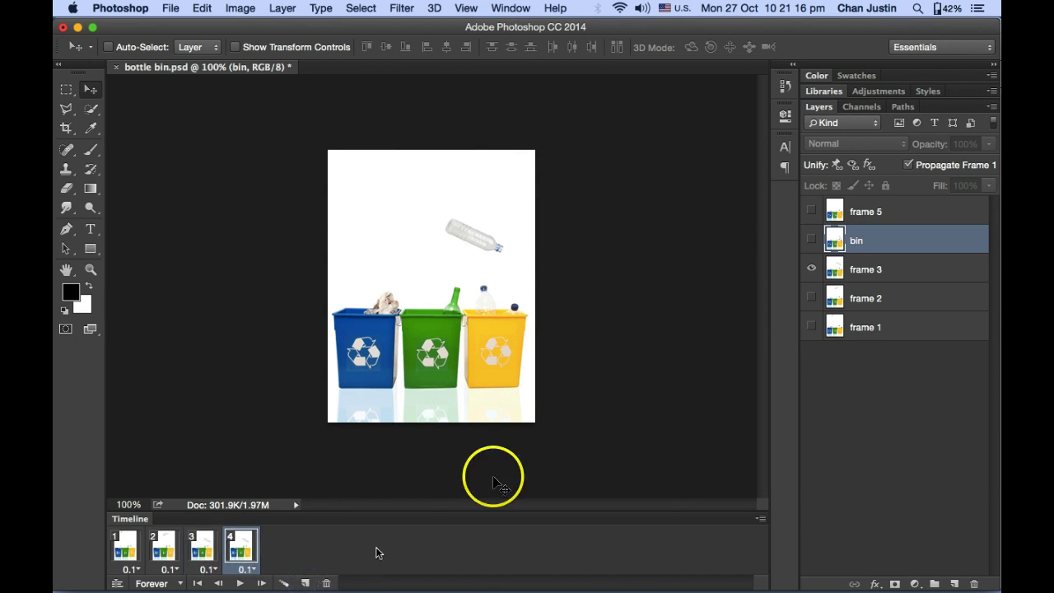
left_click(811, 270)
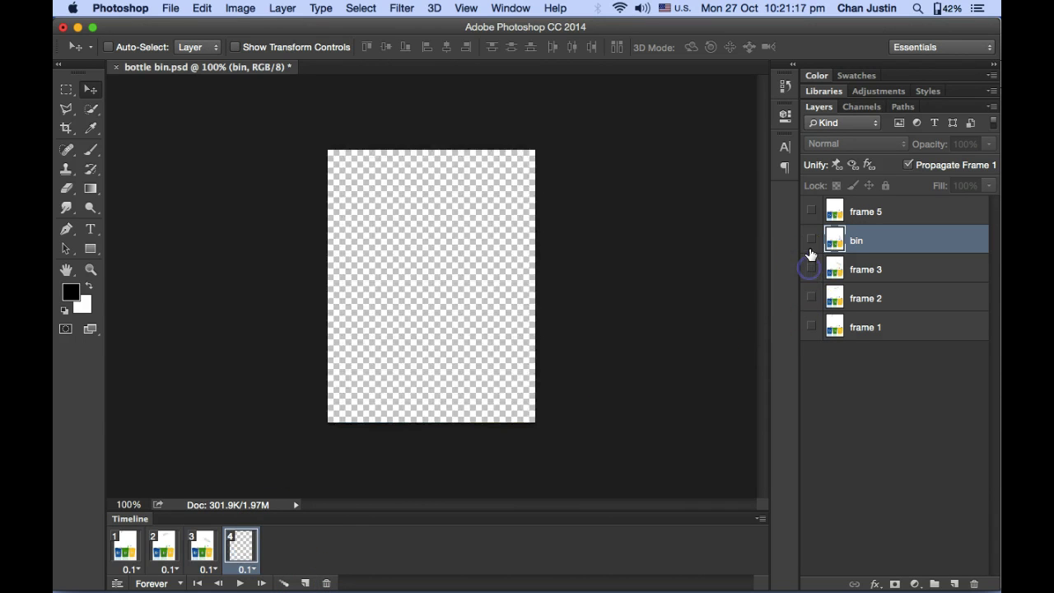
left_click(811, 240)
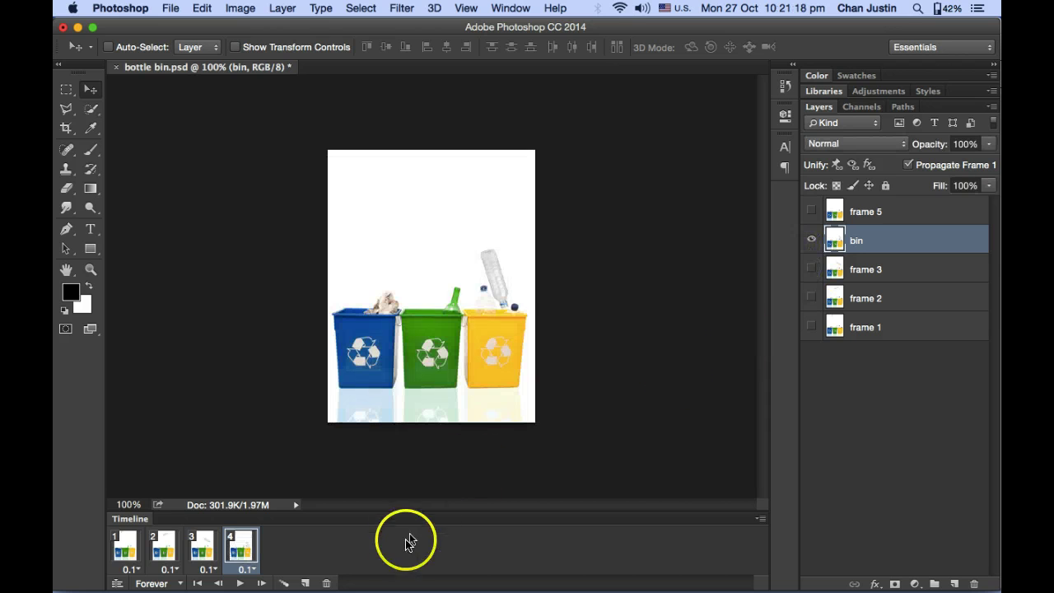
Add a fifth animation frame with only the frame 5 layer visible
left_click(305, 583)
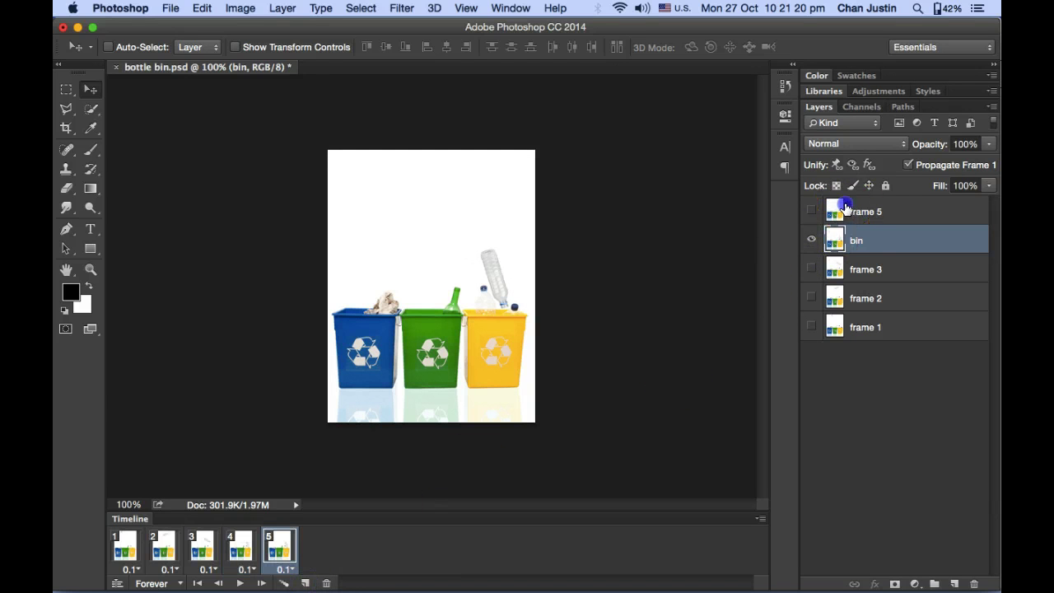
left_click(846, 209)
left_click(811, 240)
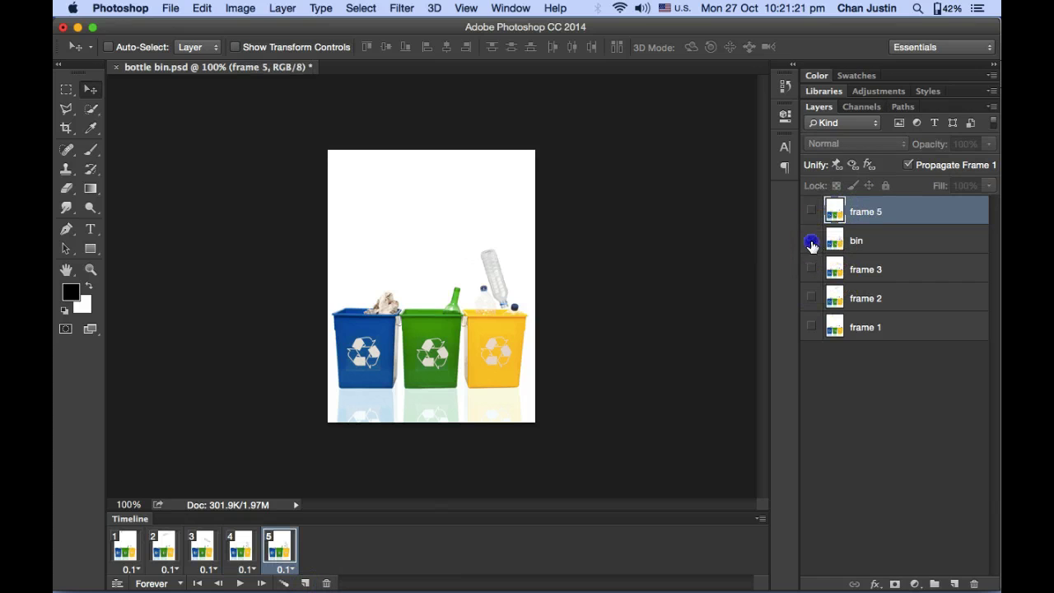
left_click(811, 211)
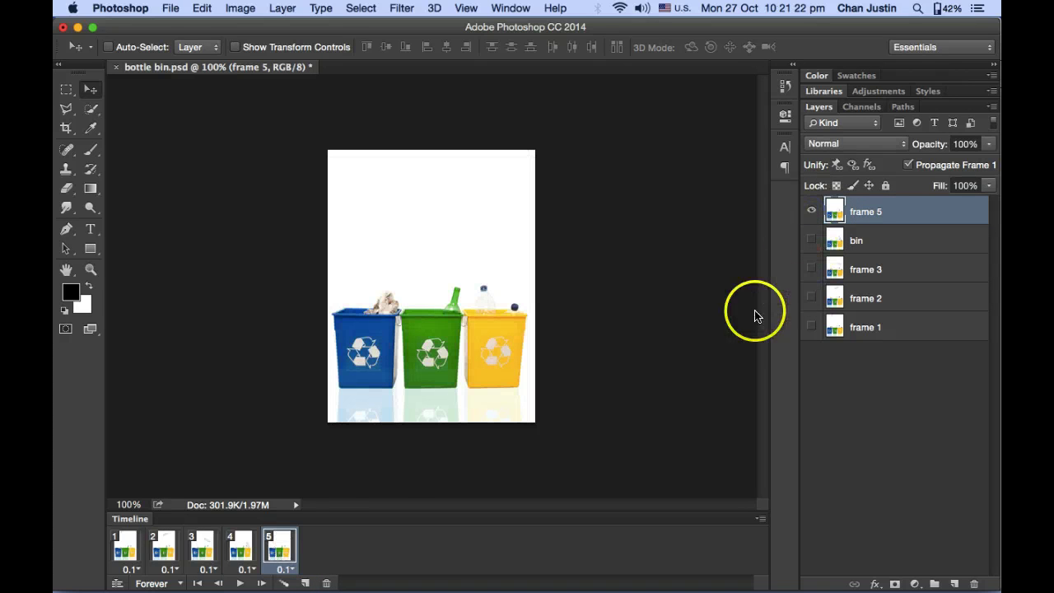
Review the animation frames in sequence, then set the animation's looping to Once
left_click(123, 547)
left_click(153, 546)
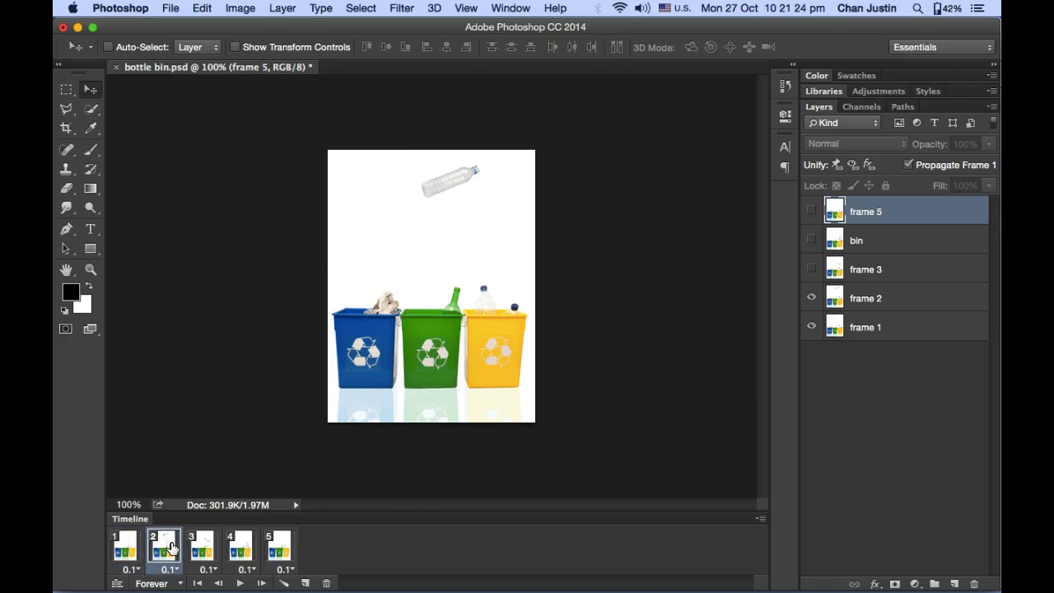
left_click(200, 548)
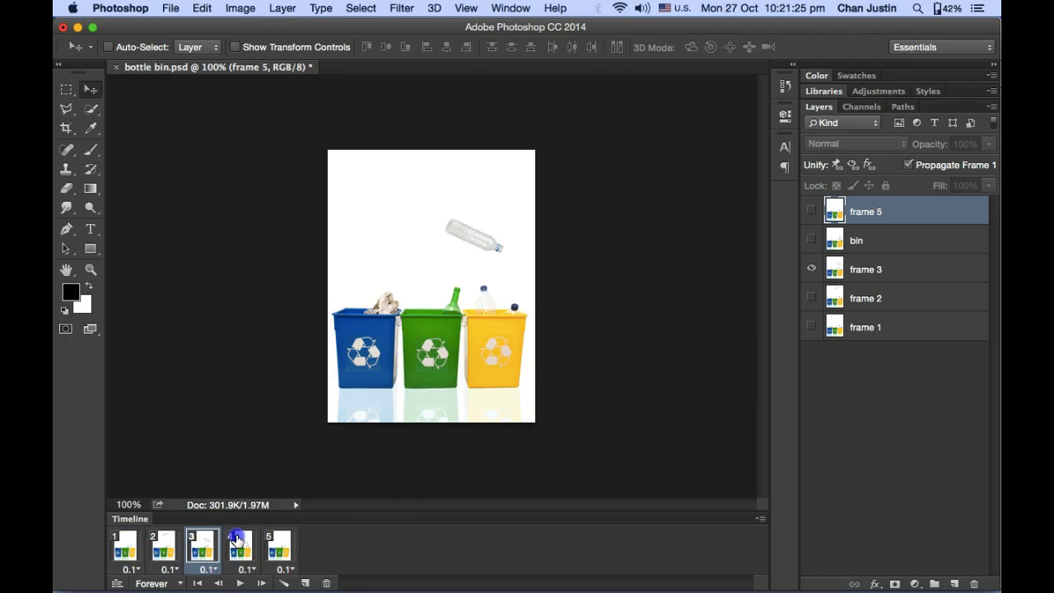
left_click(238, 540)
left_click_drag(269, 541, 123, 549)
left_click(124, 550)
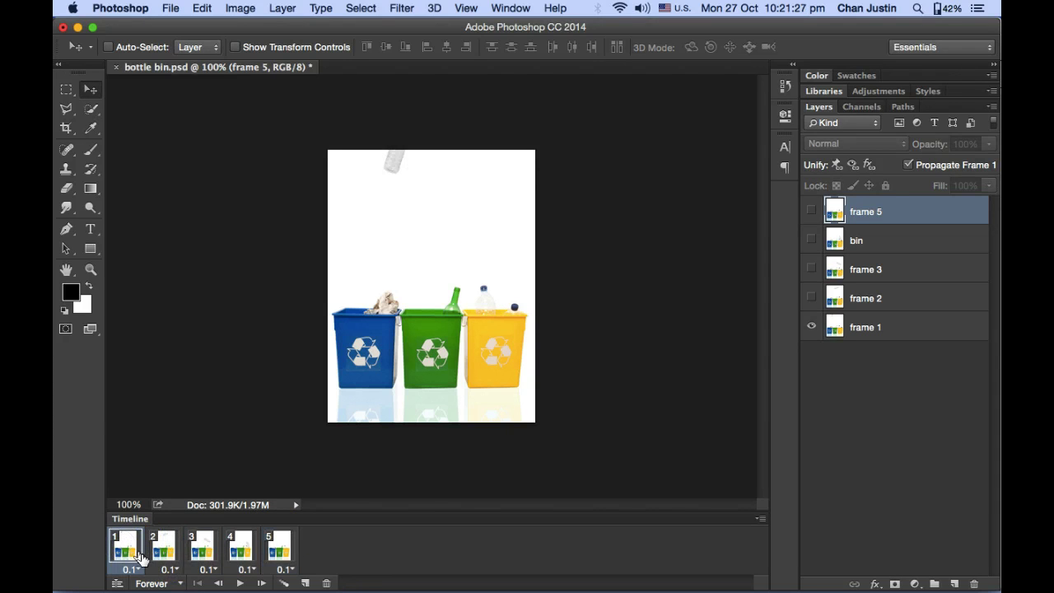
left_click(179, 583)
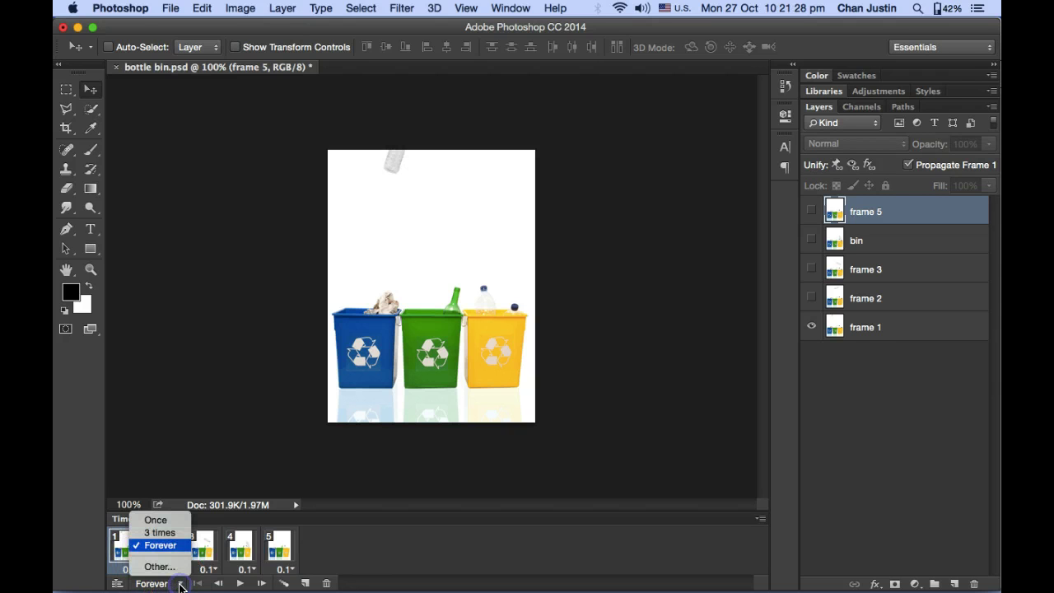
left_click(157, 519)
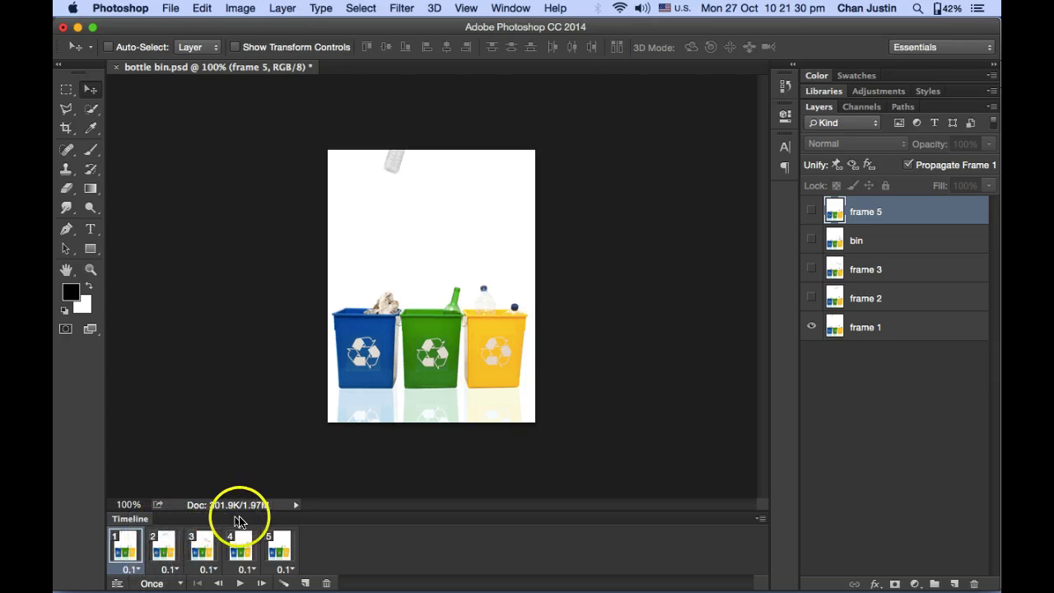
Check question 12's looping and delay requirements in Acrobat, then play the animation in Photoshop
key("super+Tab")
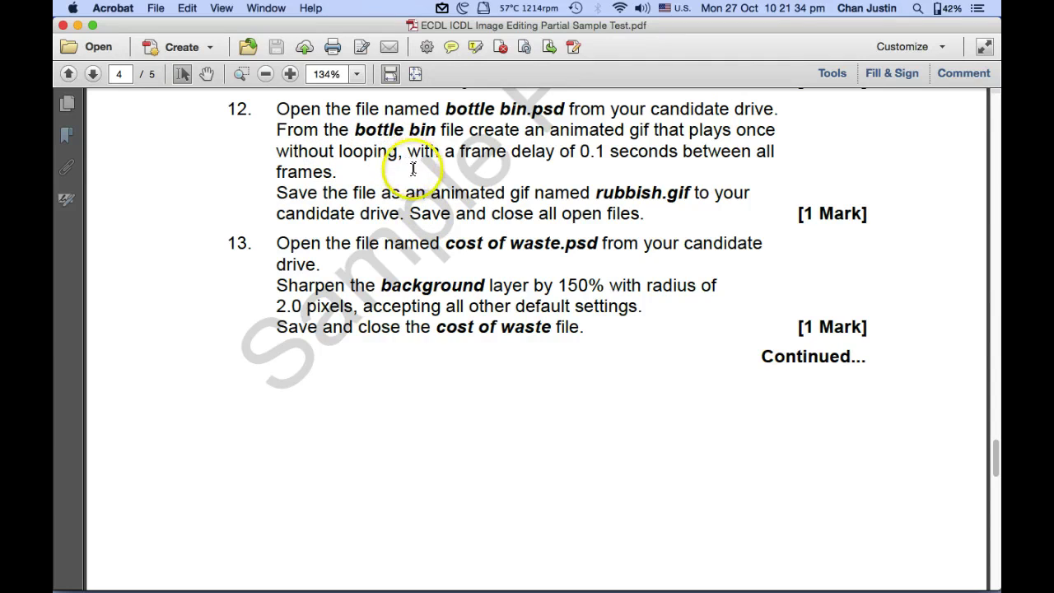
key("super+Tab")
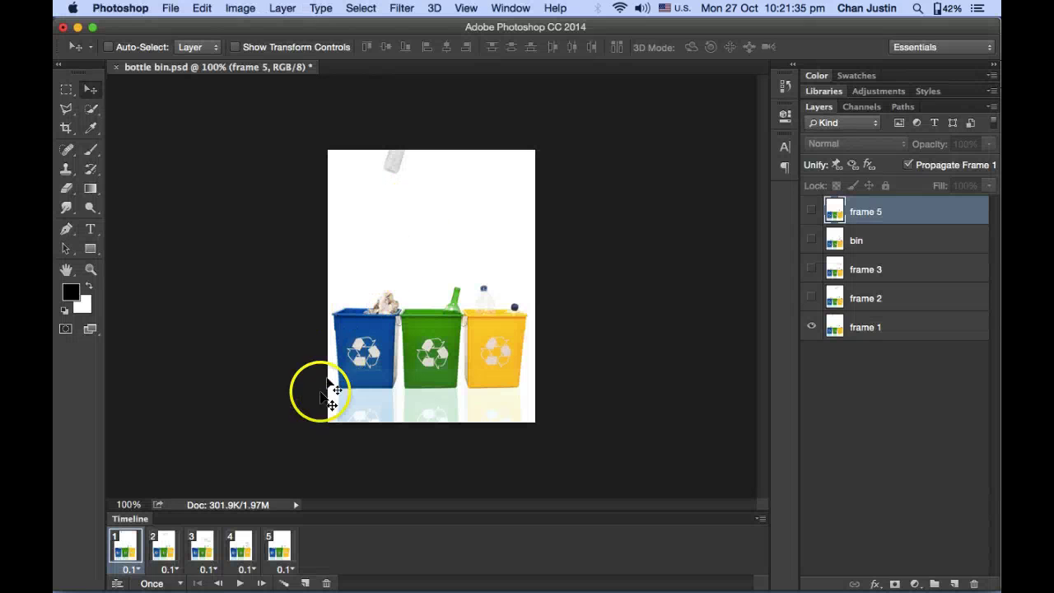
left_click(241, 583)
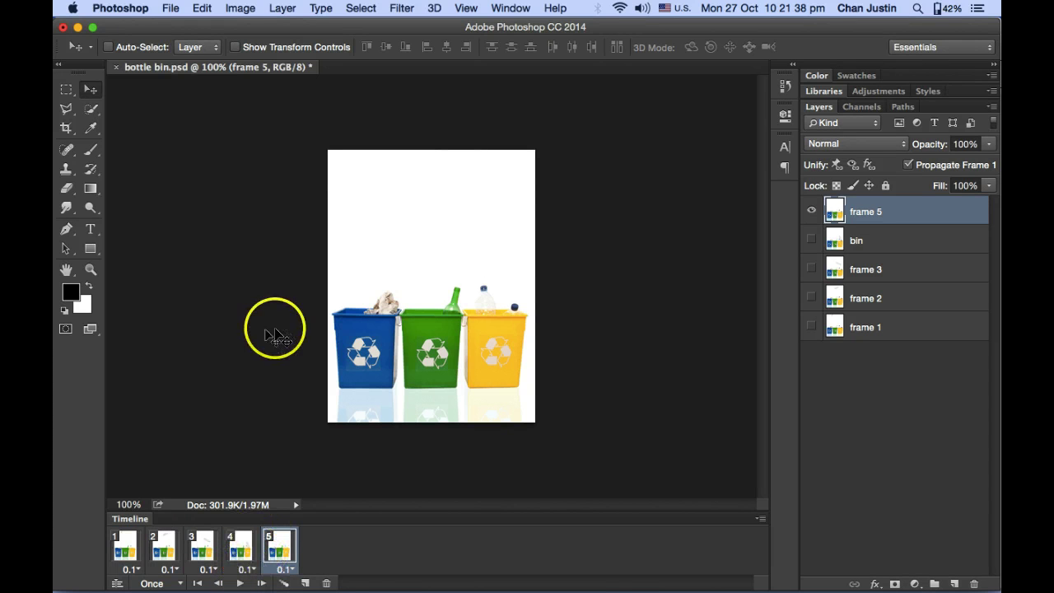
Prepare a Save for Web export with the GIF 128 Dithered preset and preview the animation
left_click(170, 7)
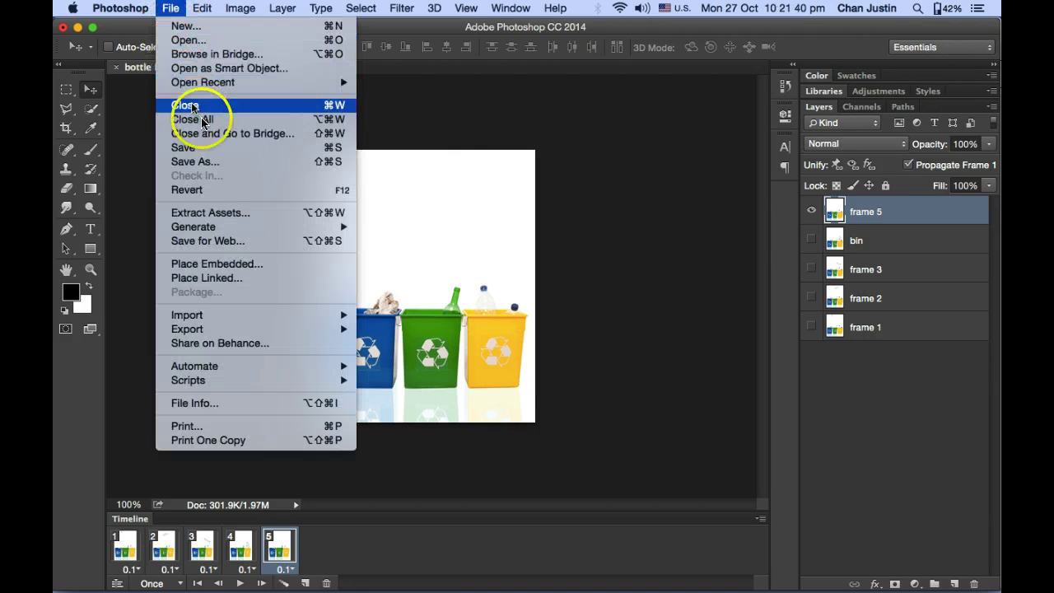
left_click(275, 249)
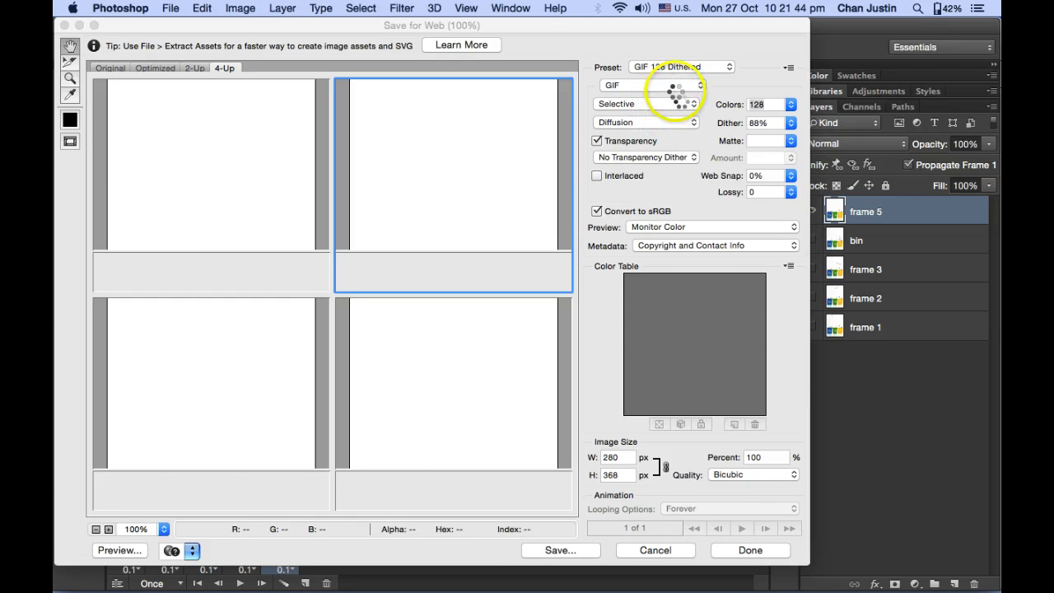
left_click(732, 68)
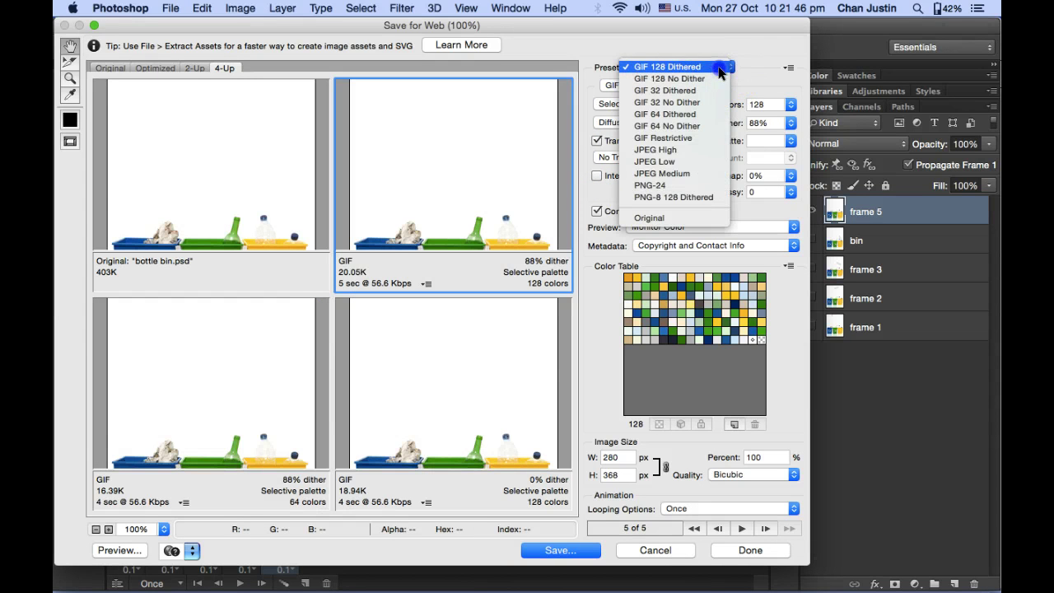
left_click(707, 68)
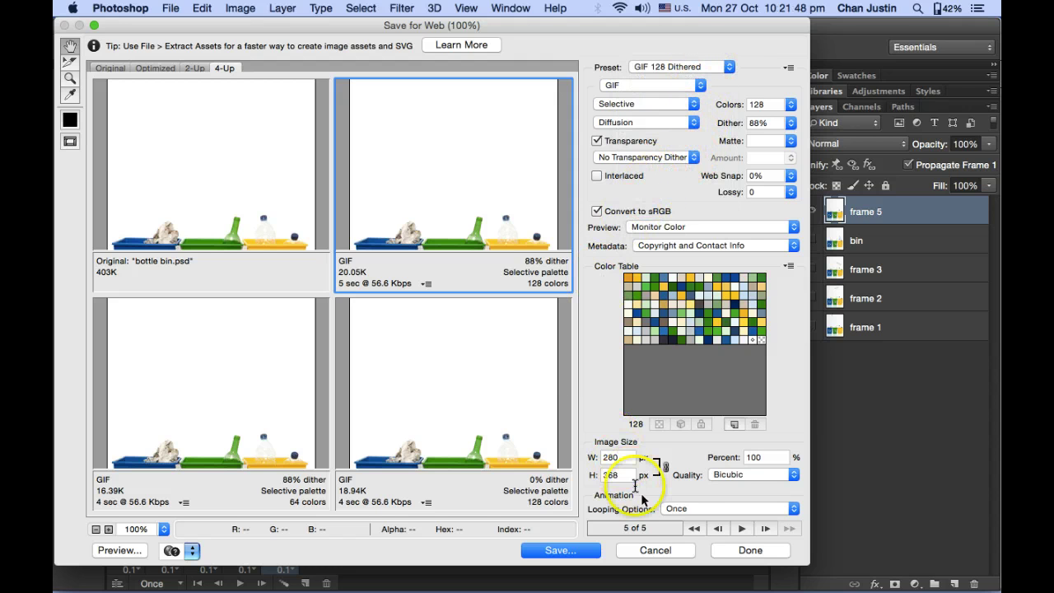
left_click(740, 529)
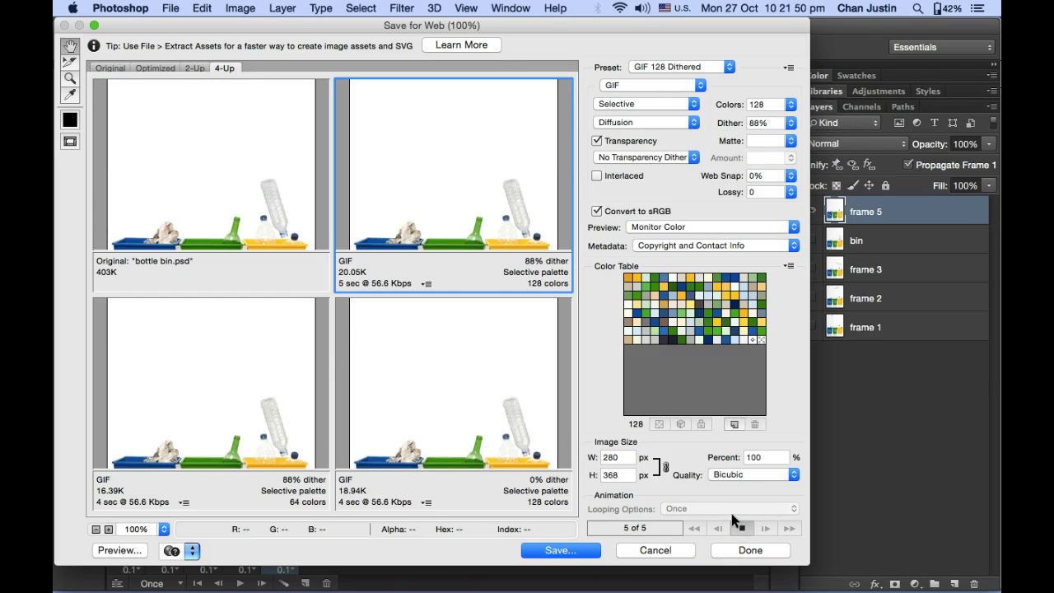
Check the required file name in Acrobat, then save the optimized animation as rubbish.gif in the workfiles folder
left_click(579, 557)
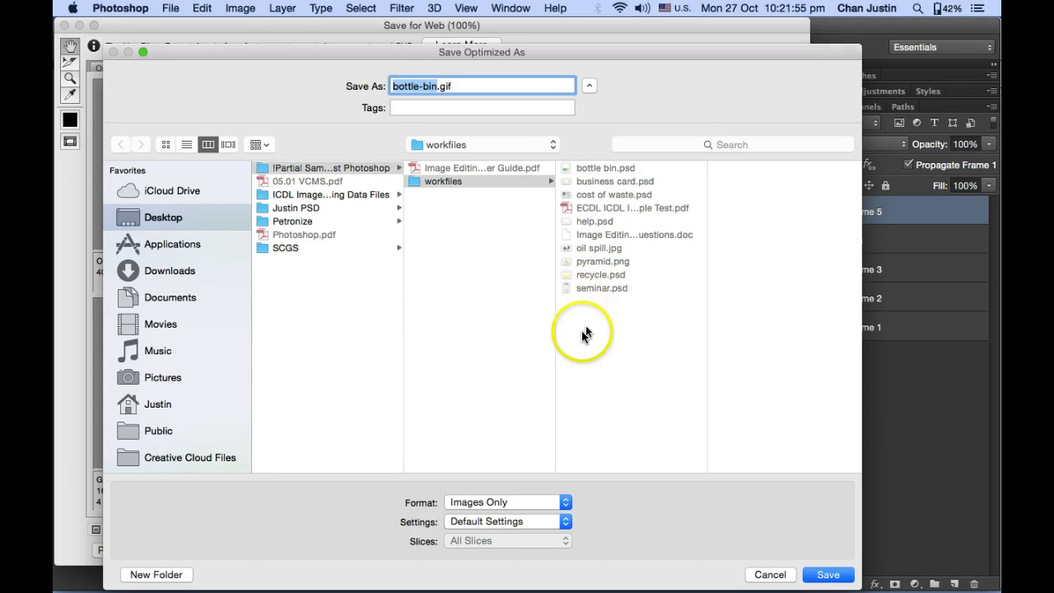
key("super+Tab")
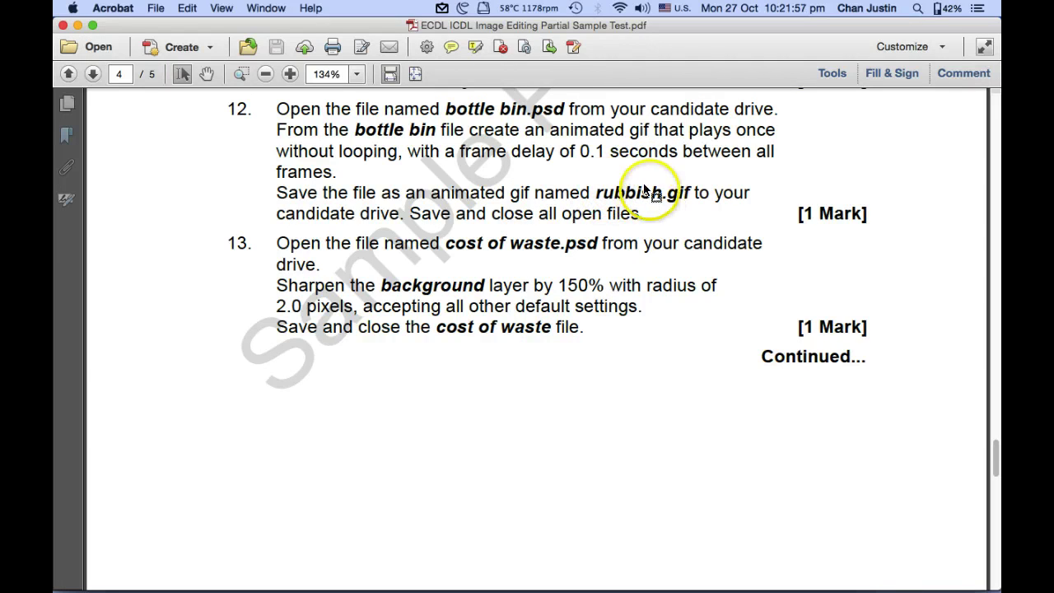
key("super+Tab")
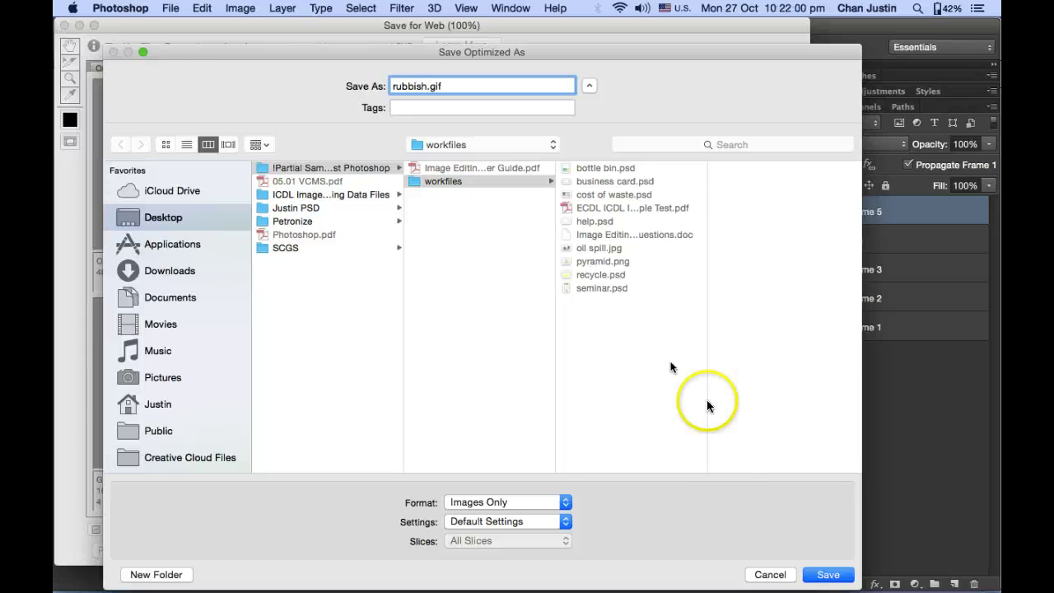
left_click(830, 576)
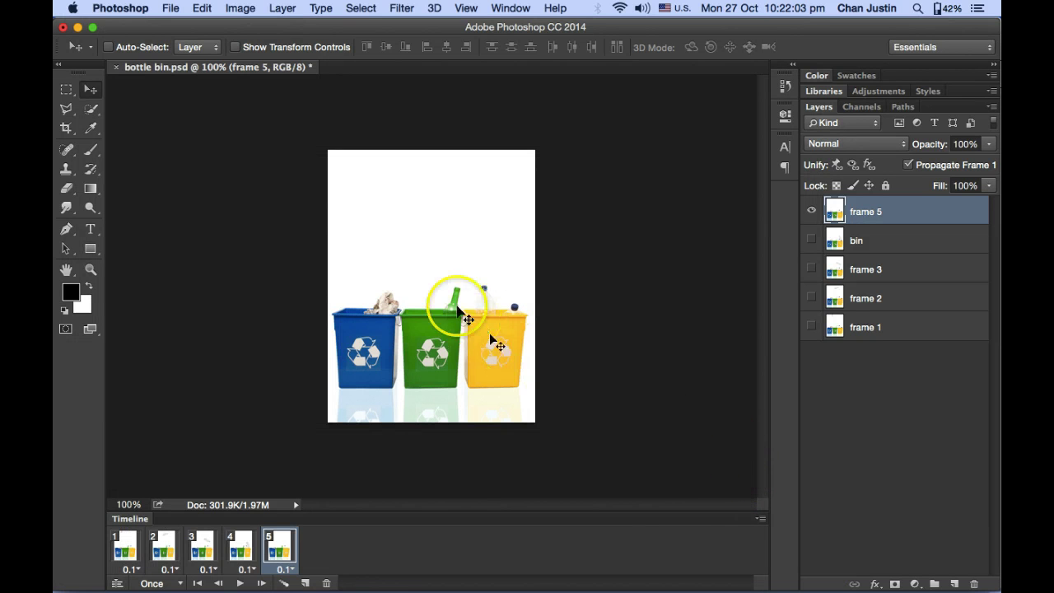
Switch to Finder, preview rubbish.gif in the workfiles folder, and return to Photoshop
key("super")
key("super+Tab")
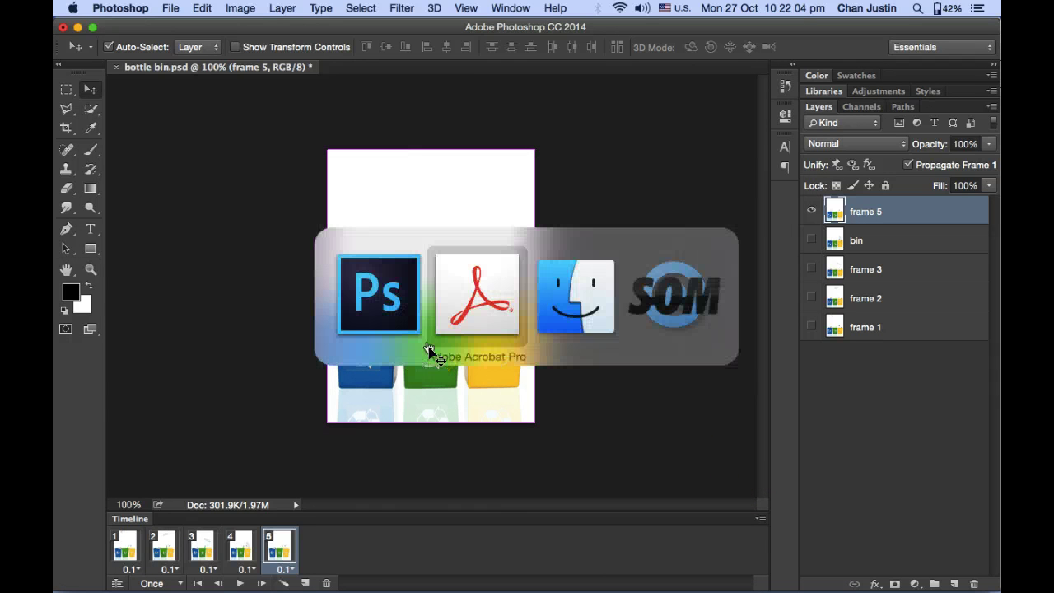
key("super+Tab")
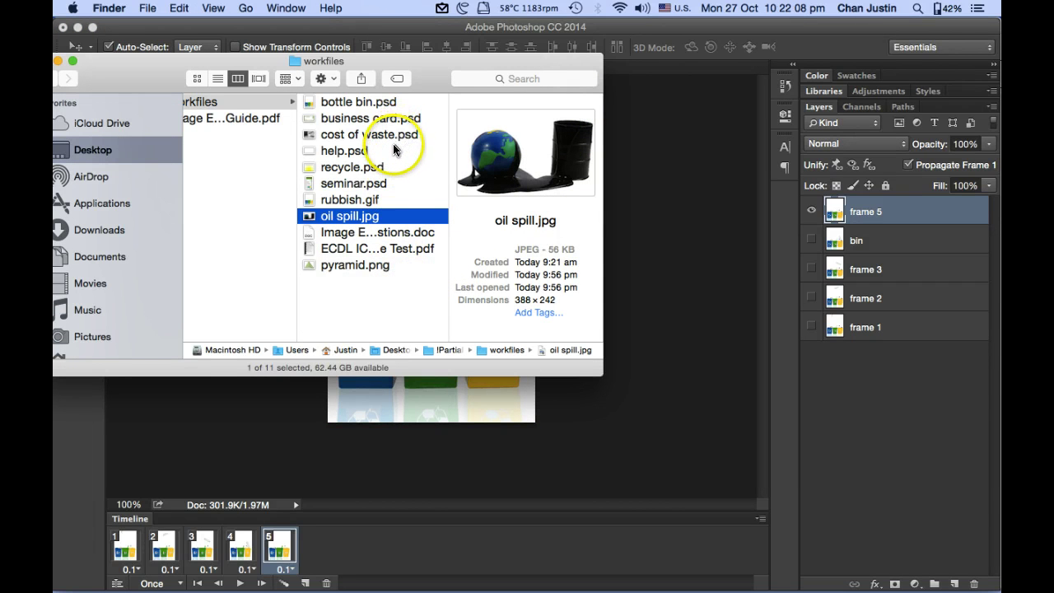
left_click(384, 201)
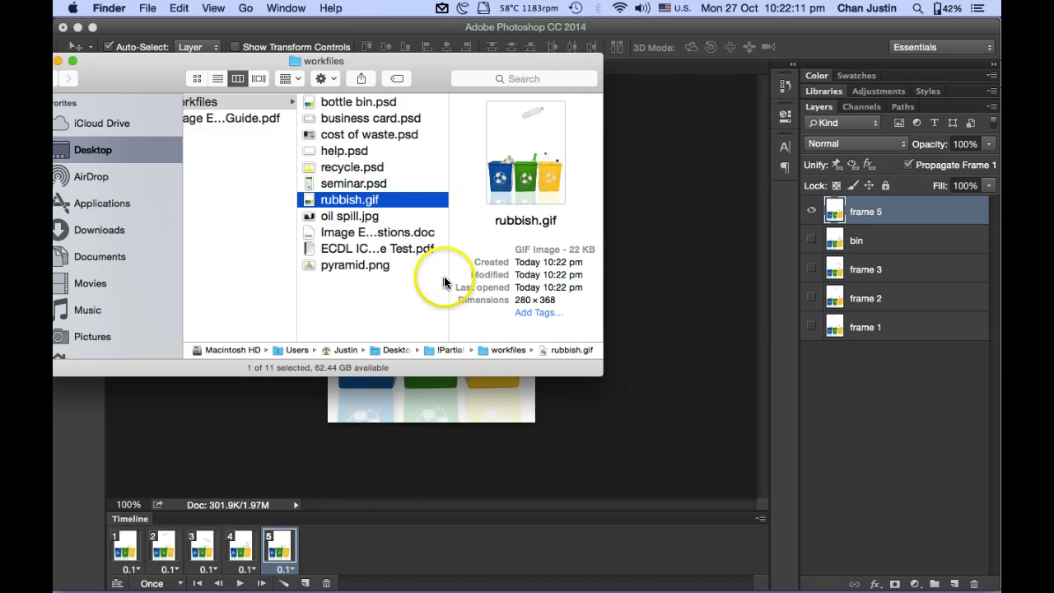
left_click(697, 113)
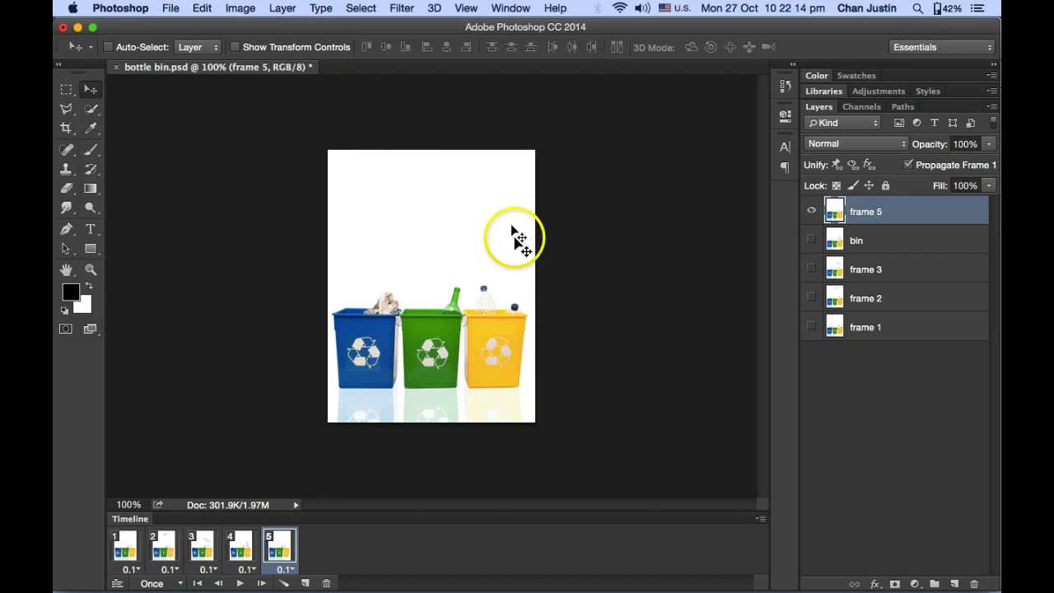
Check question 12's closing instruction in Acrobat, then save and close bottle bin.psd in Photoshop
key("super+Tab")
key("super+Tab")
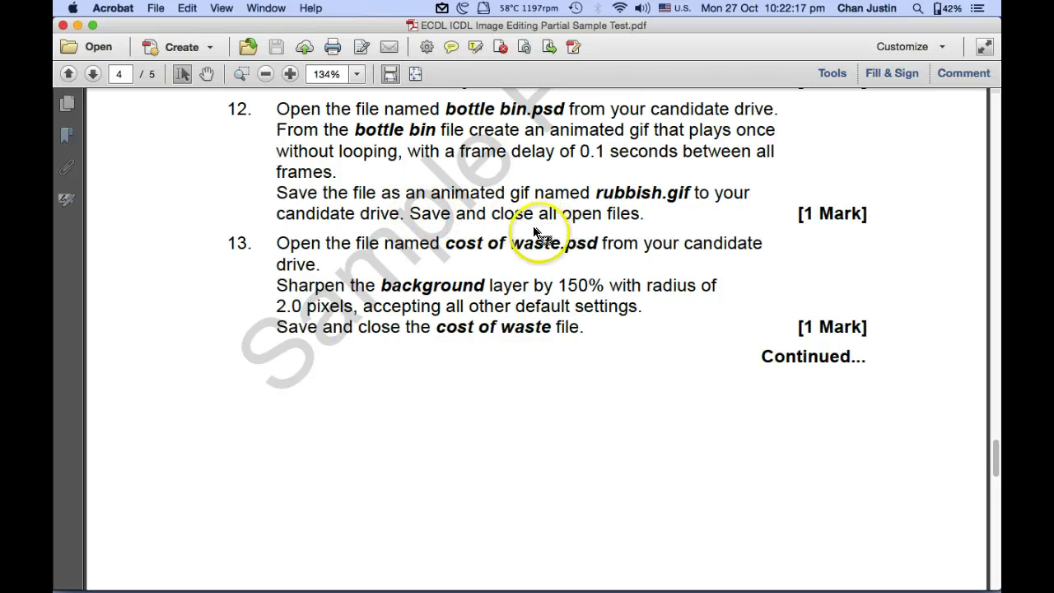
key("super+Tab")
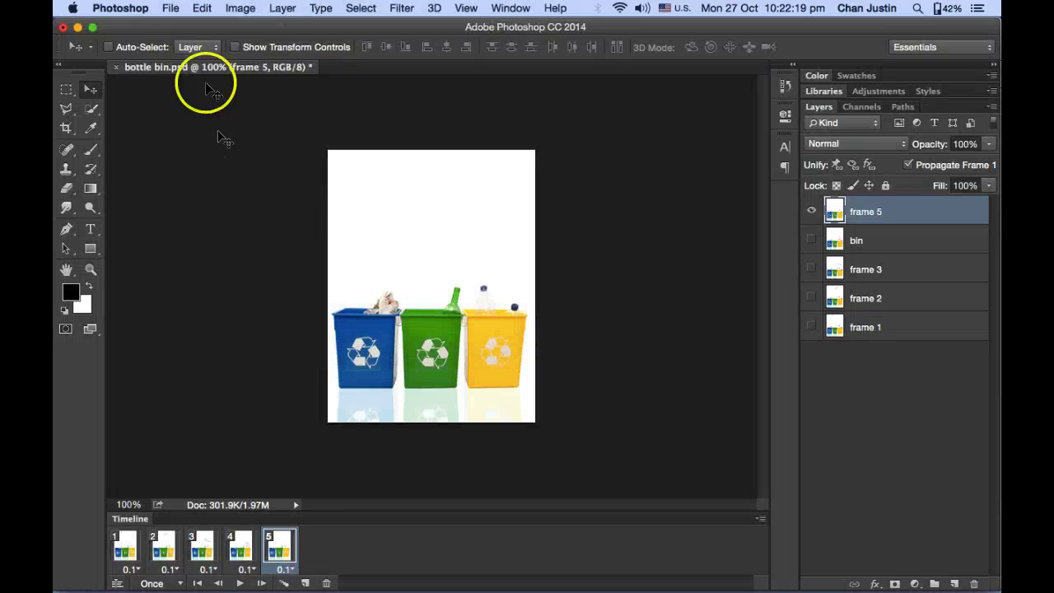
left_click(162, 6)
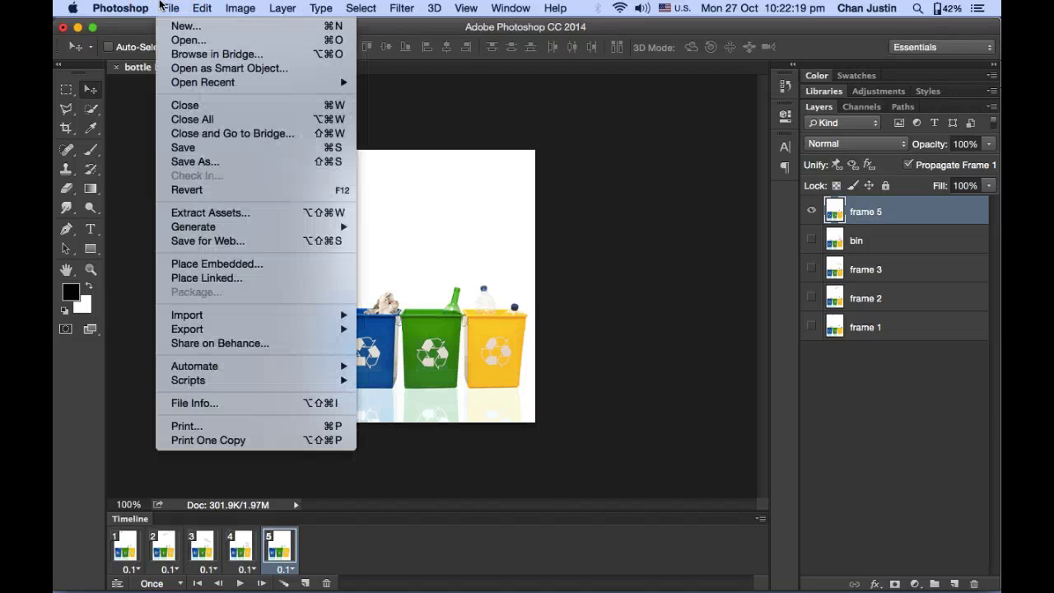
left_click(219, 153)
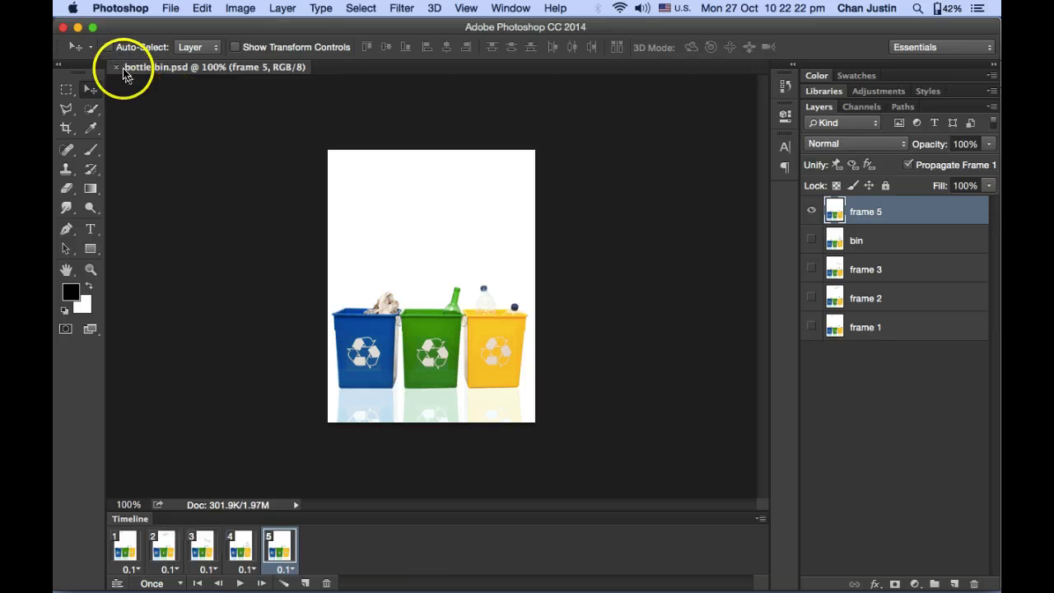
left_click(117, 67)
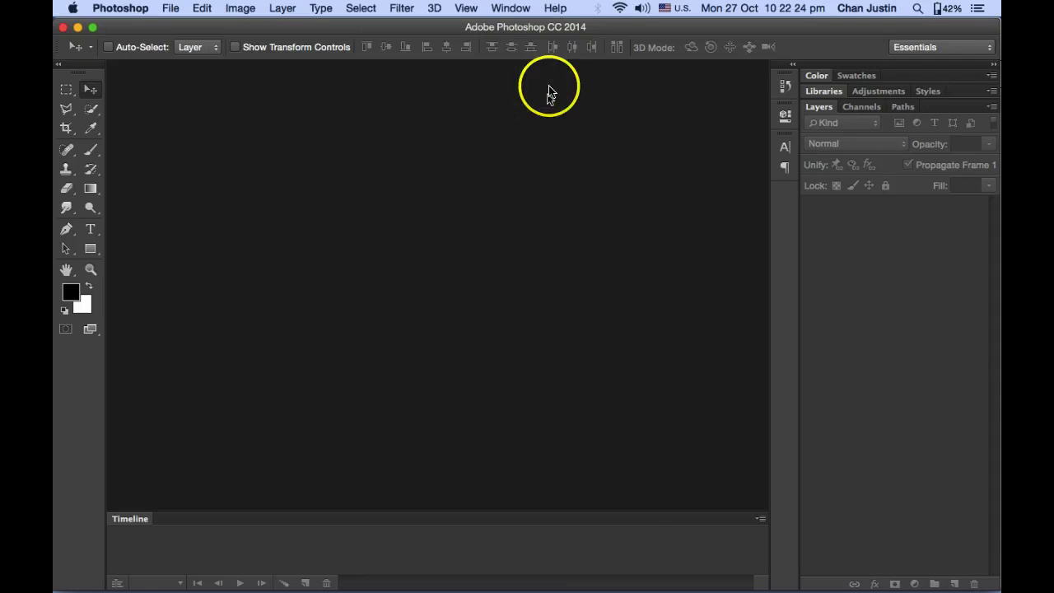
Hide the animation timeline, then read question 13's sharpening requirements in Acrobat and return to Photoshop
left_click(512, 8)
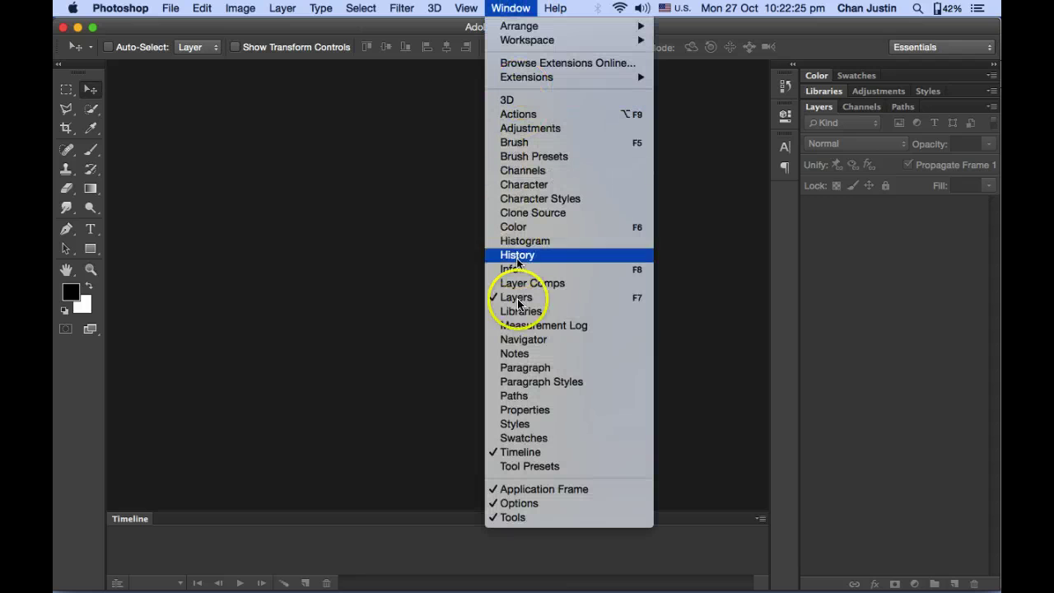
left_click(554, 457)
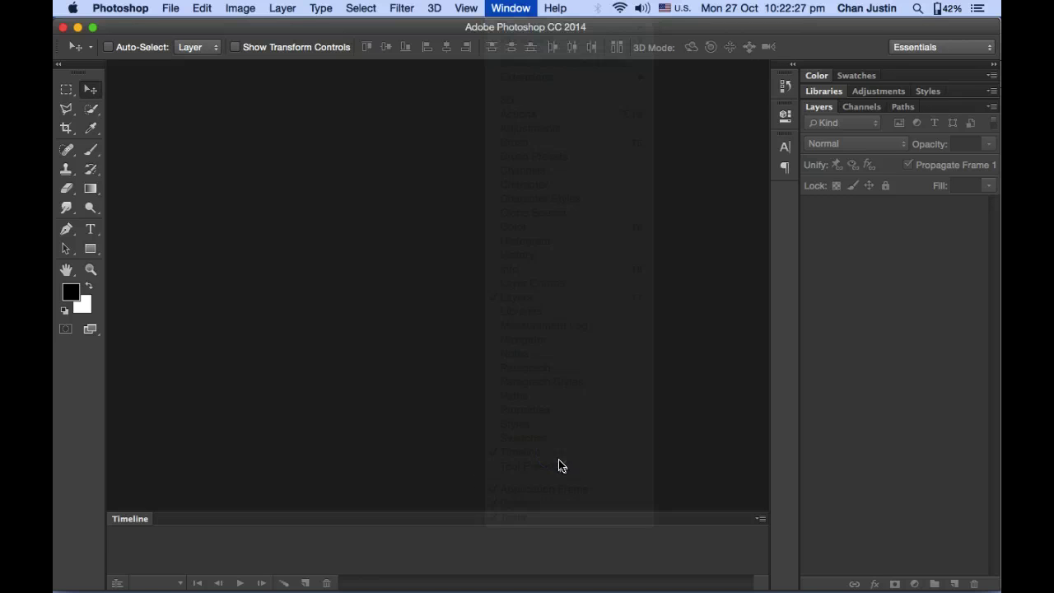
key("super+Tab")
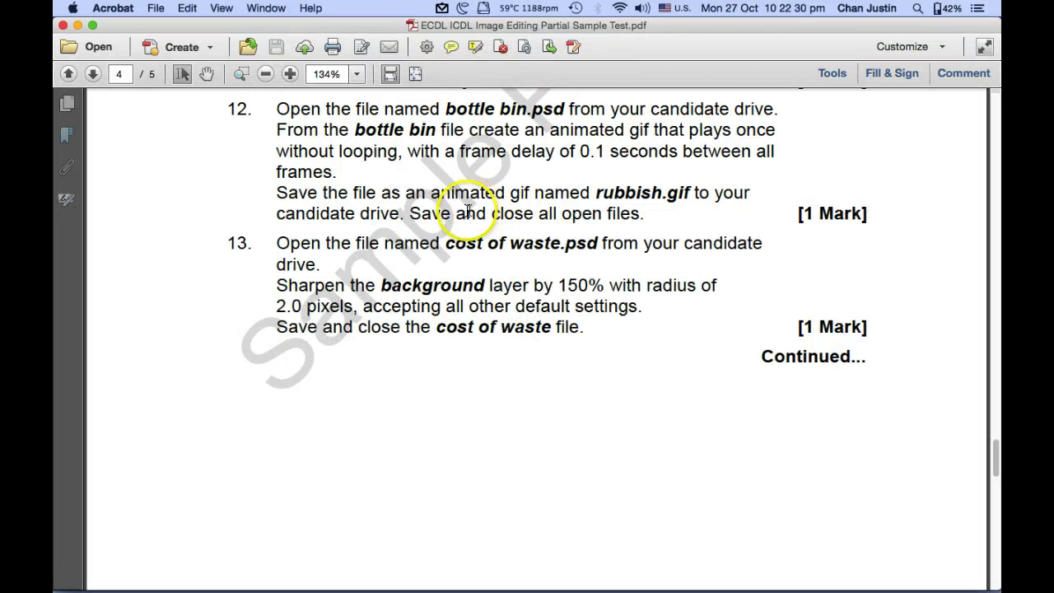
scroll(510, 387, "up", 1)
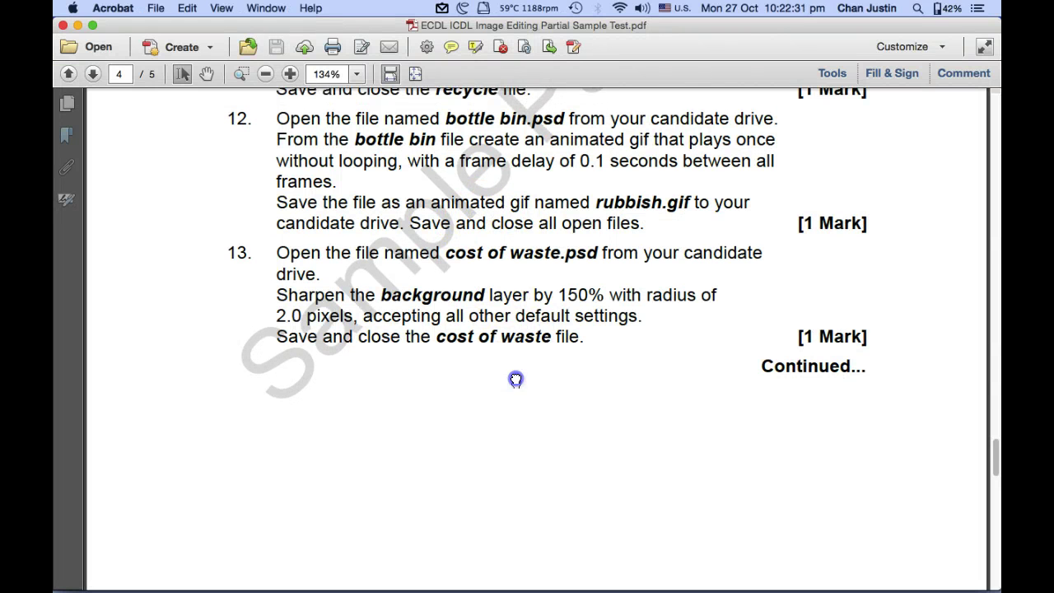
scroll(515, 379, "down", 5)
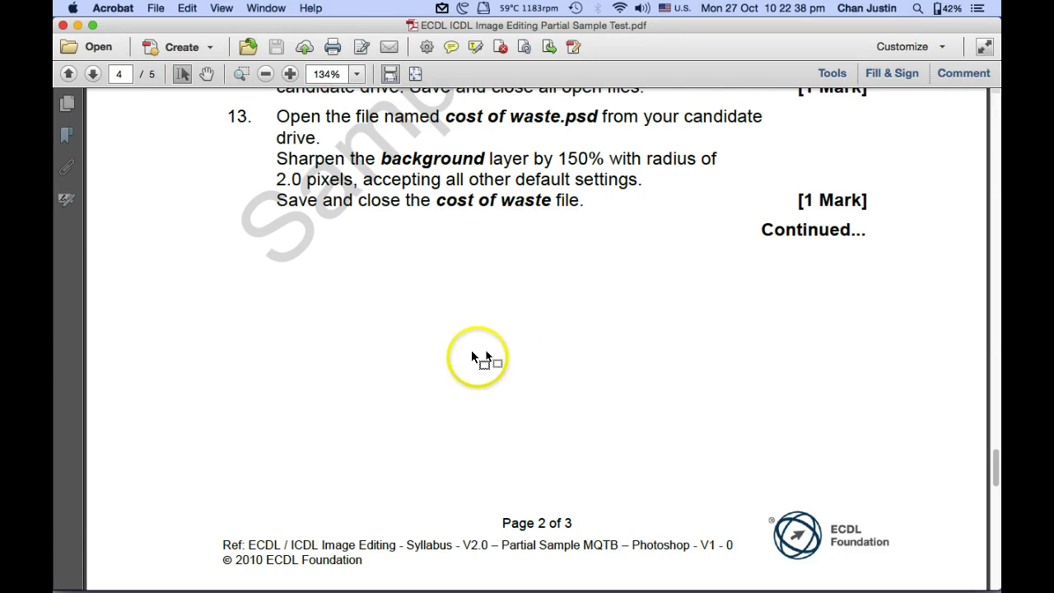
key("super+Tab")
key("super+Tab")
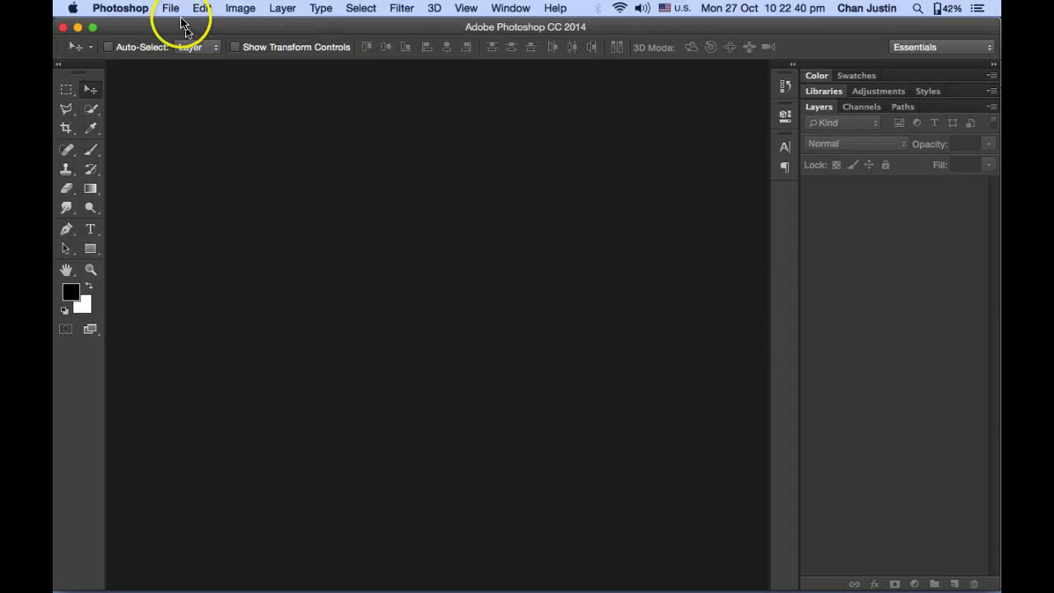
Open cost of waste.psd from the workfiles folder
left_click(167, 8)
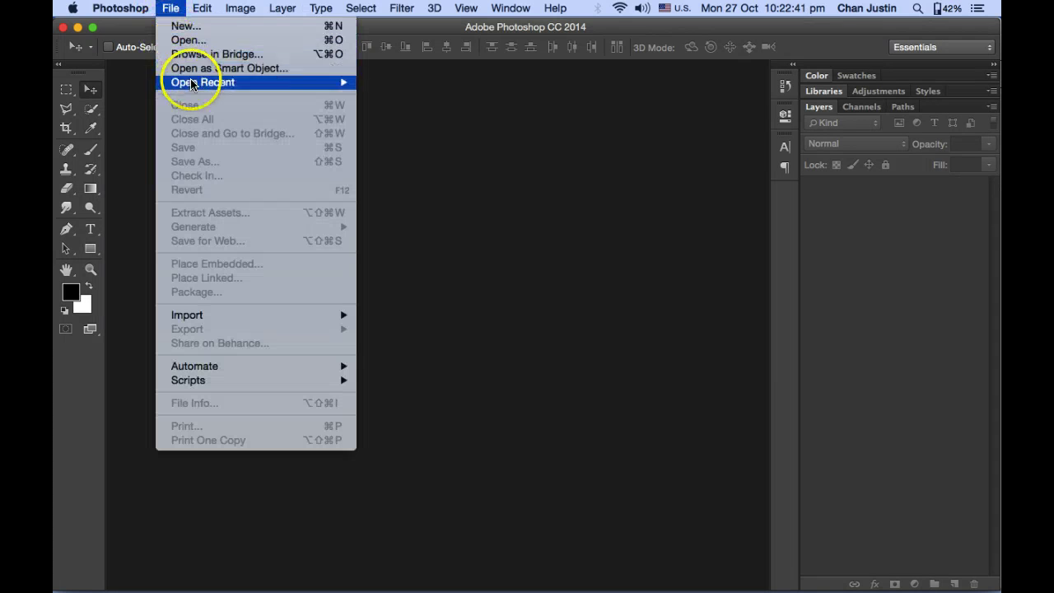
mouse_move(212, 83)
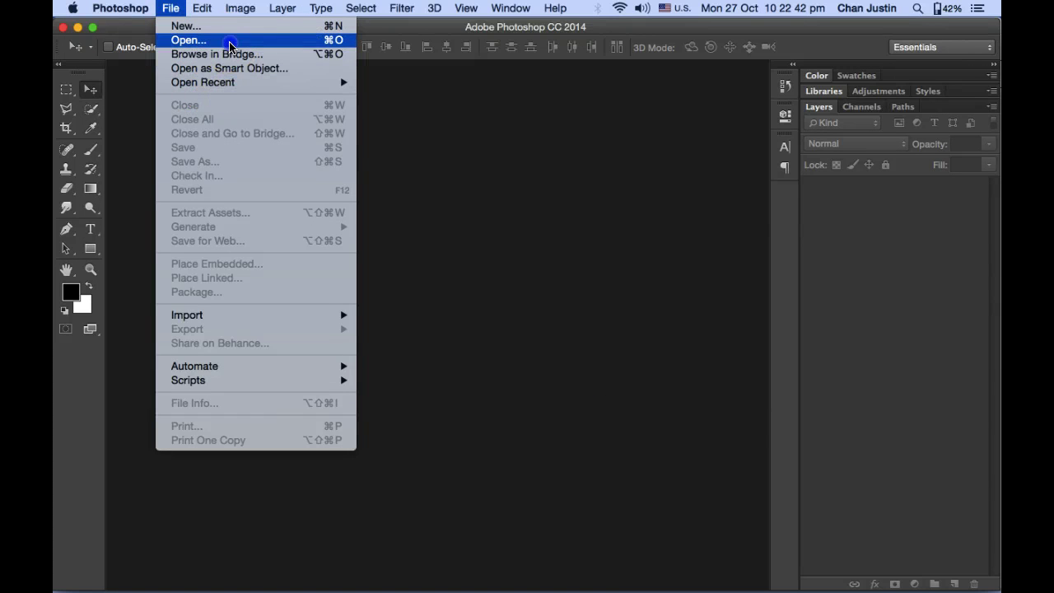
left_click(231, 48)
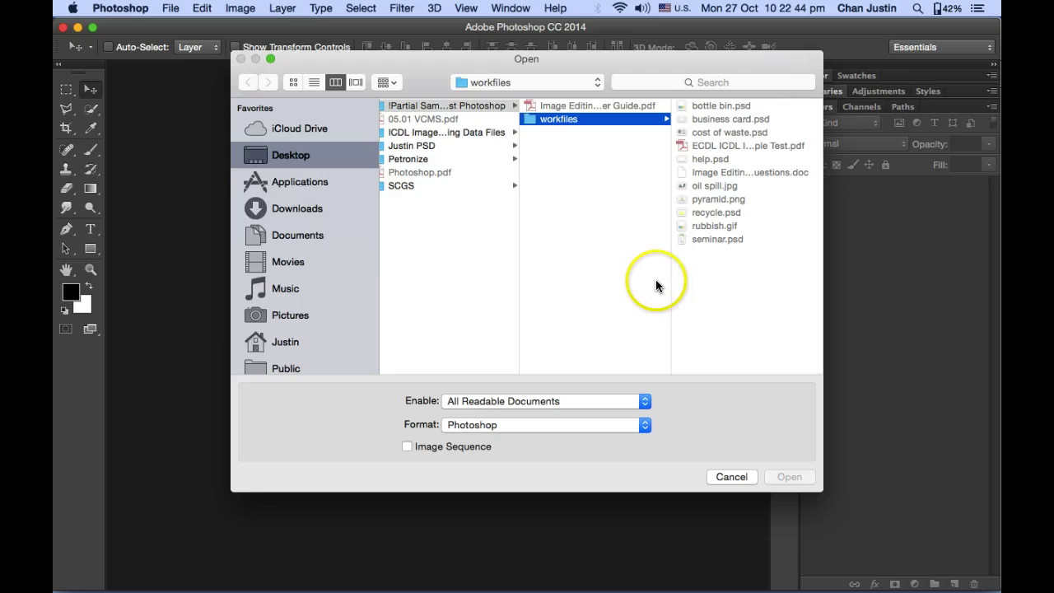
left_click(705, 257)
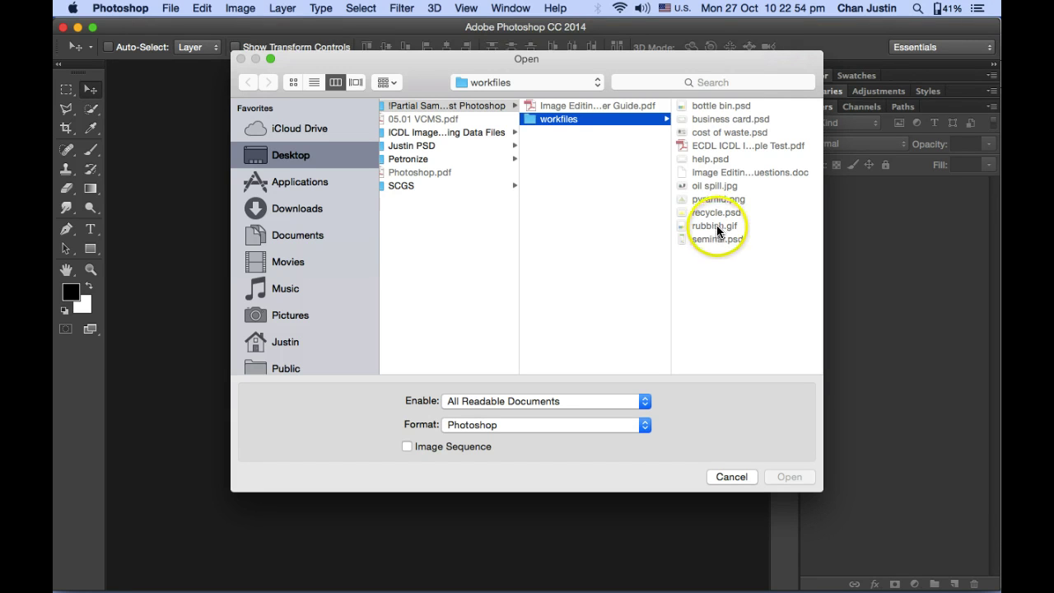
left_click(729, 134)
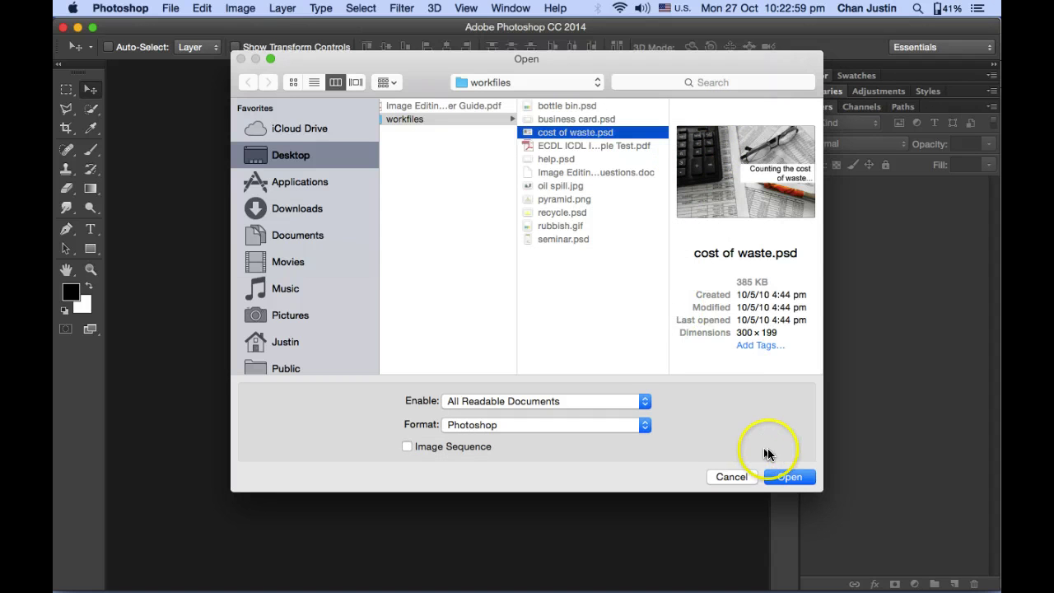
left_click(784, 477)
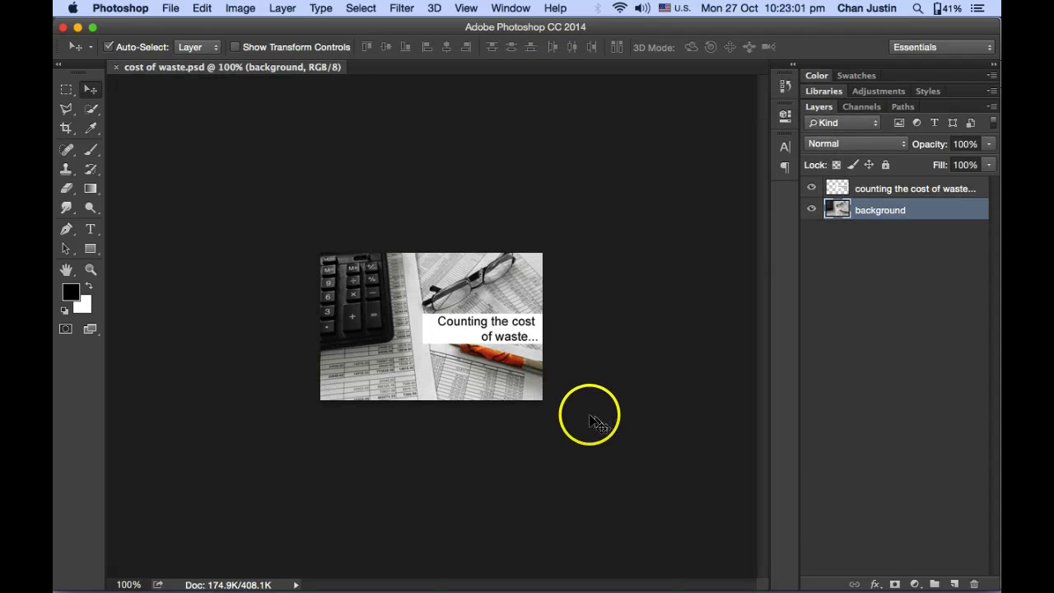
Switch to Acrobat to recheck question 13's sharpening requirements, and return to Photoshop
key("super+Tab")
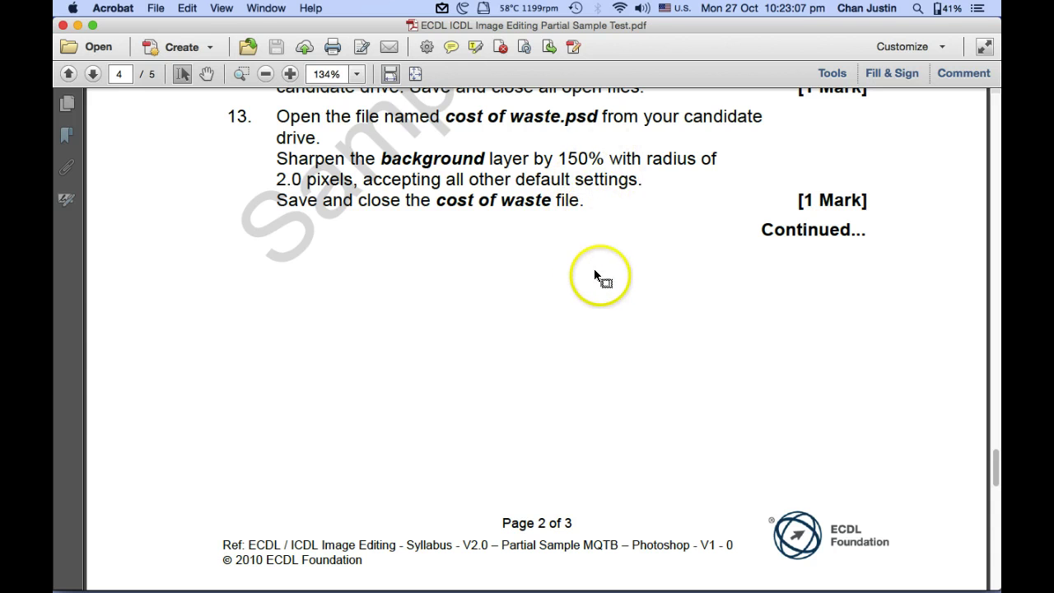
key("super+Tab")
key("super+Tab")
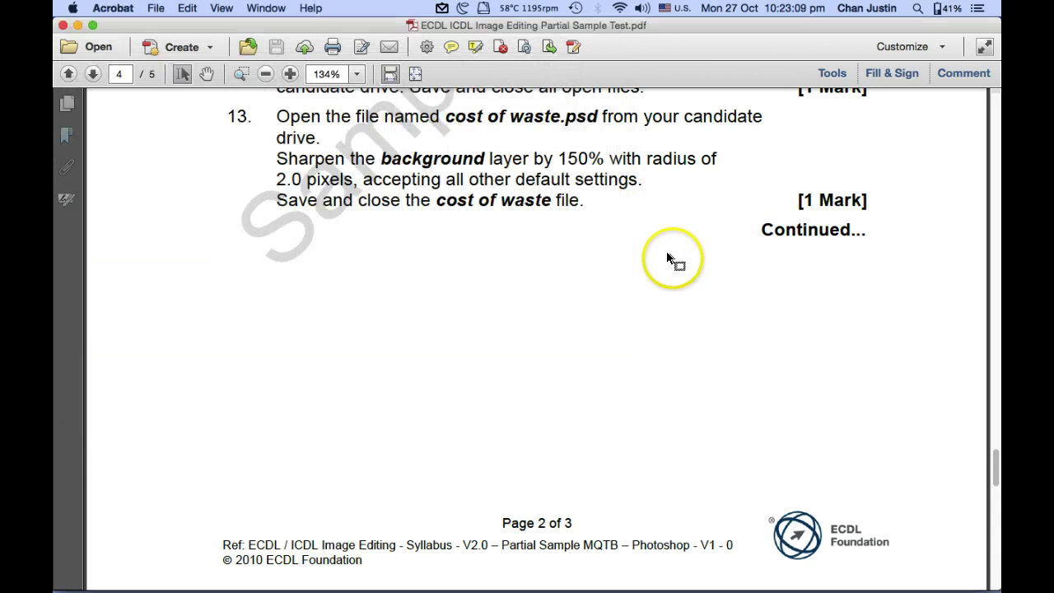
key("super+Tab")
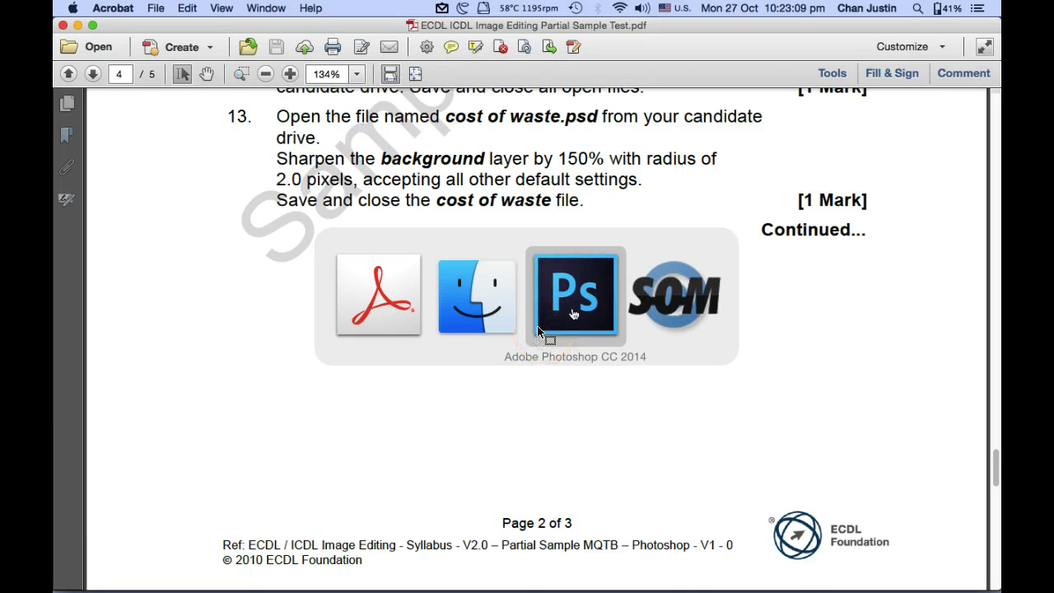
left_click(574, 312)
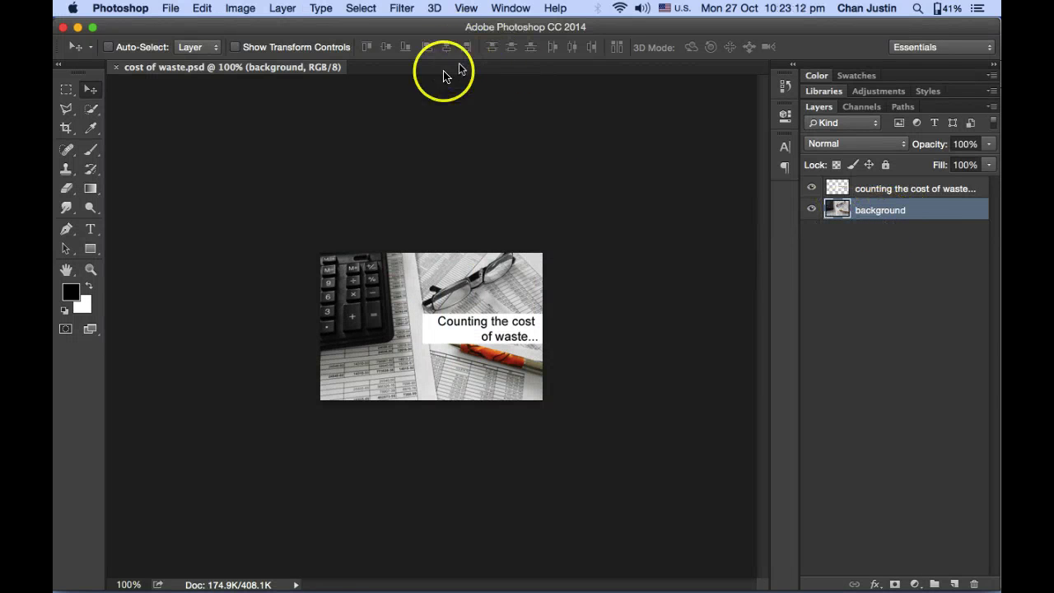
Start an Unsharp Mask on the background layer, check the required amount in Acrobat, and set the amount to 150%
left_click(401, 9)
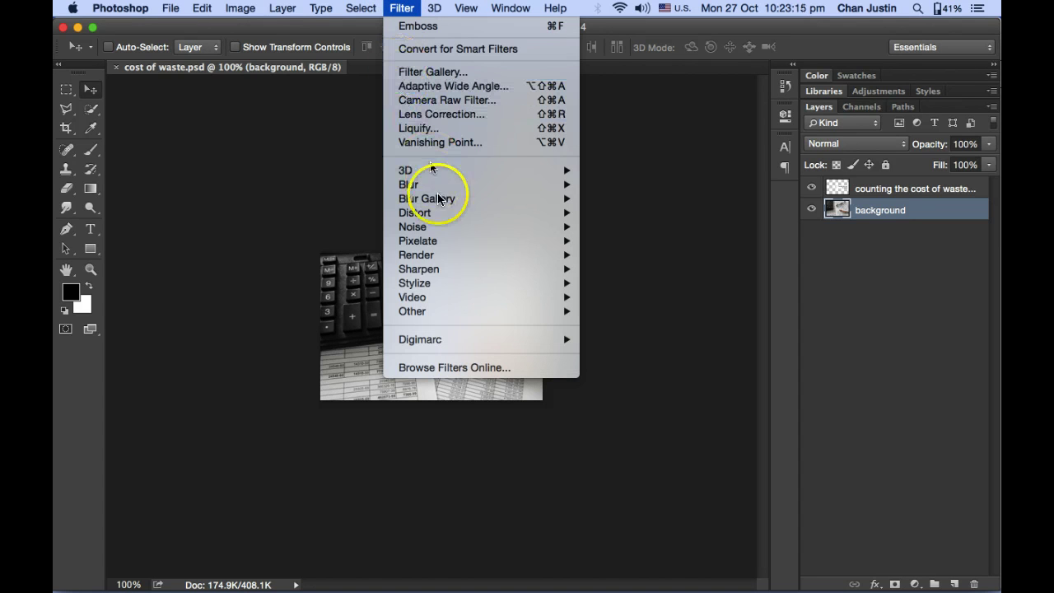
mouse_move(502, 270)
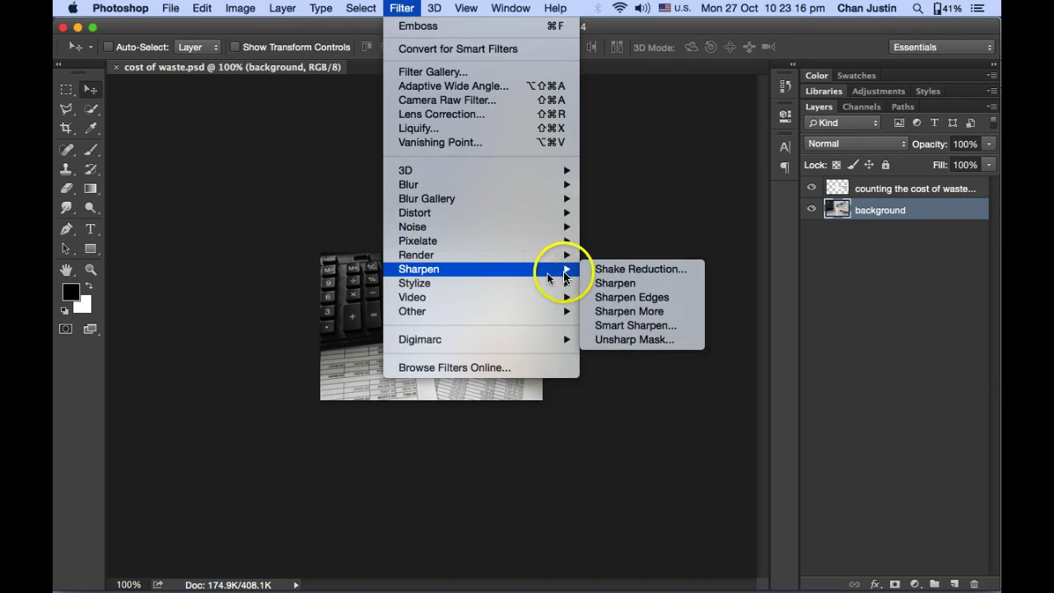
left_click(681, 341)
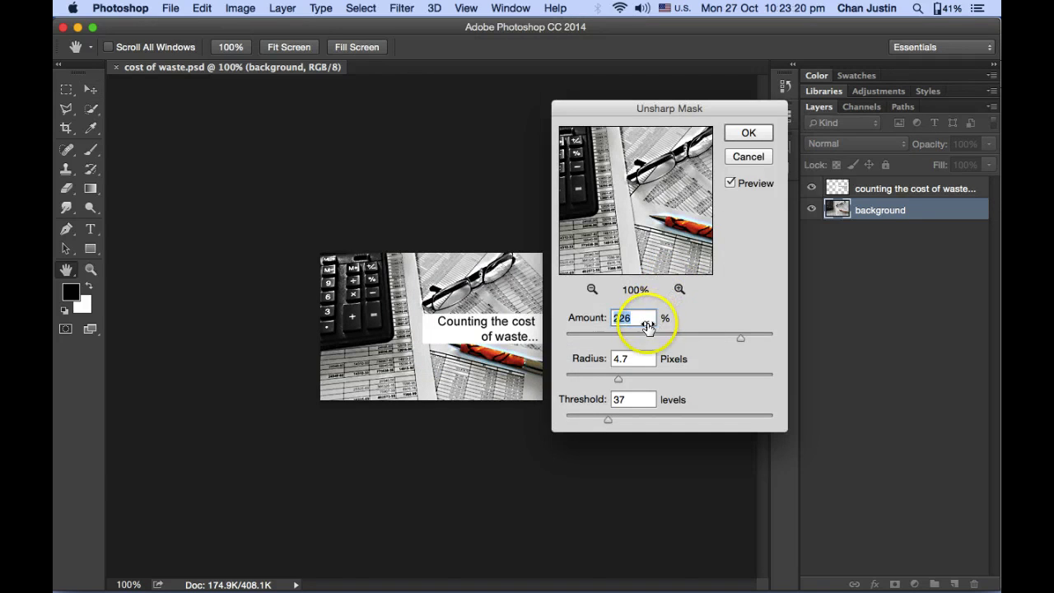
key("super+Tab")
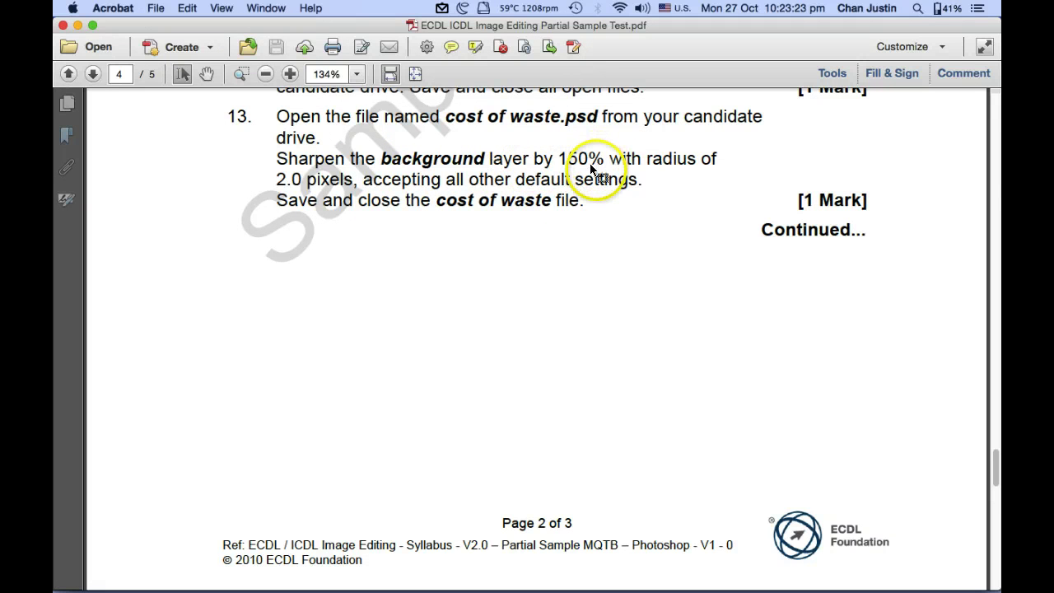
key("super+Tab")
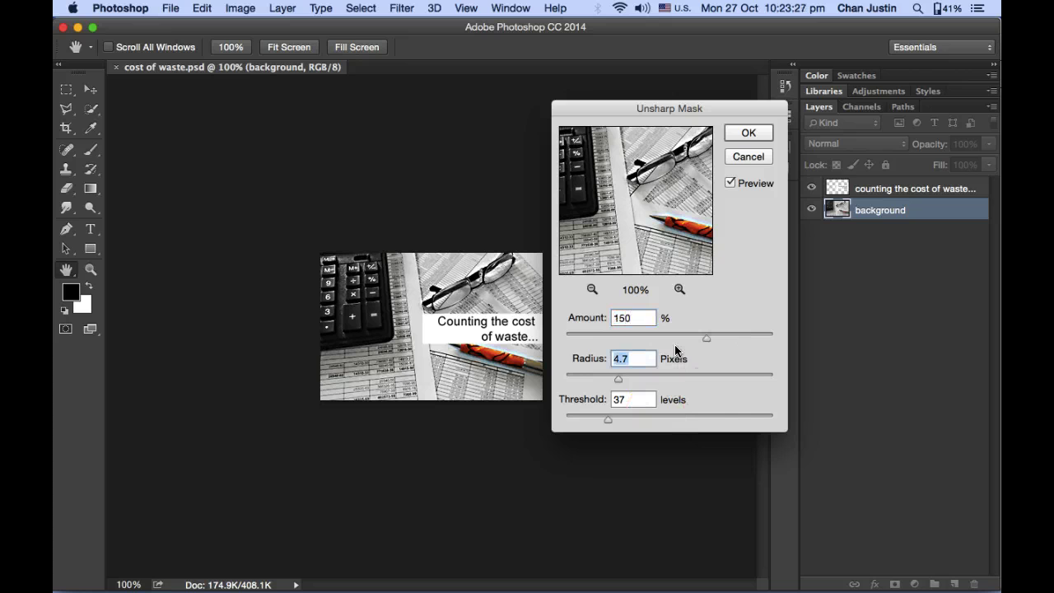
Check the required radius in Acrobat, set the Unsharp Mask radius to 2.0 pixels, and apply the filter to the background layer
key("super+Tab")
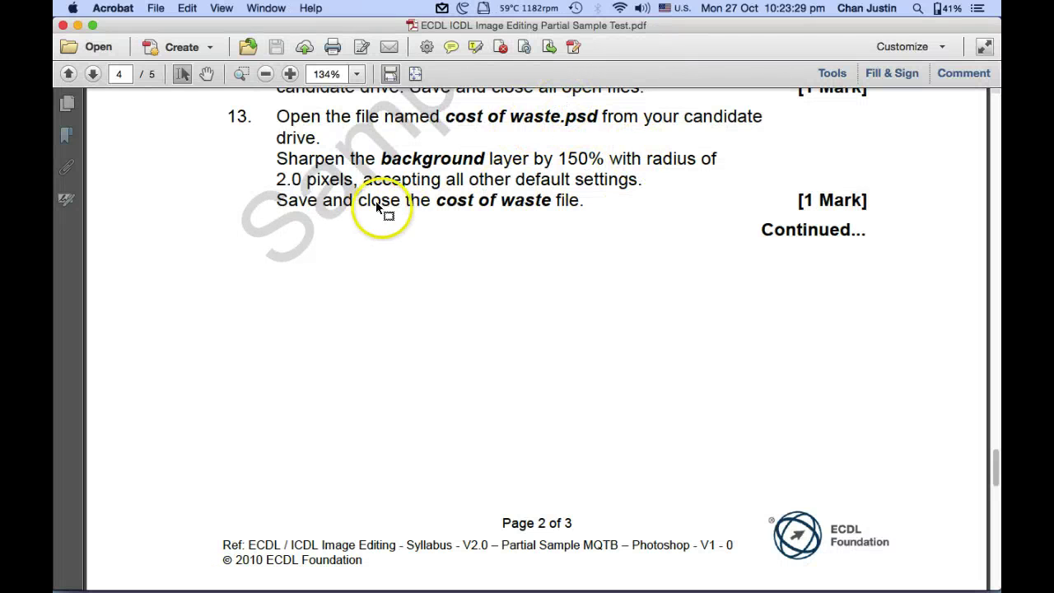
key("super+Tab")
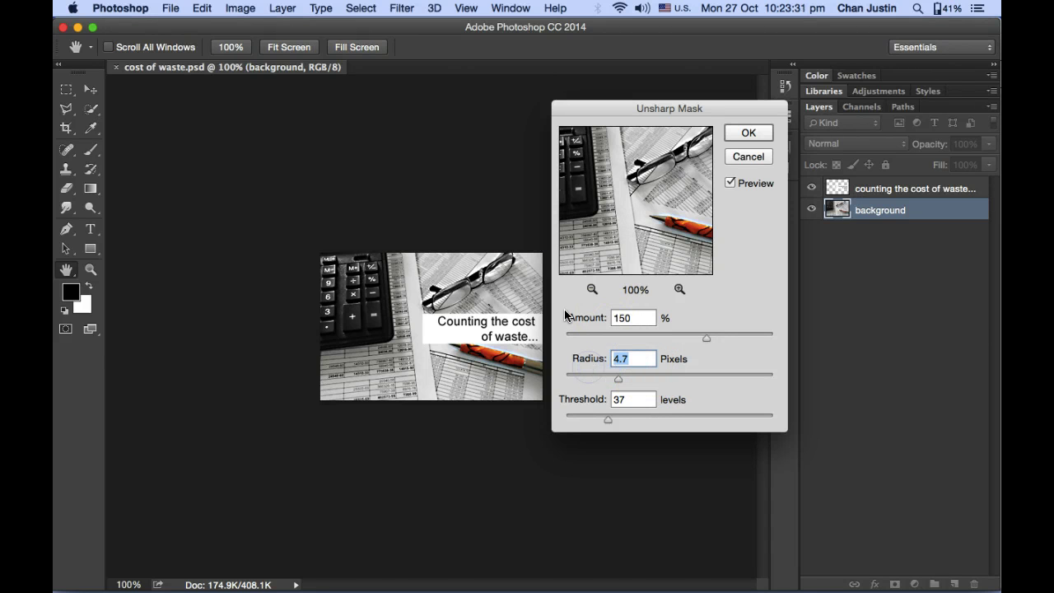
type(".")
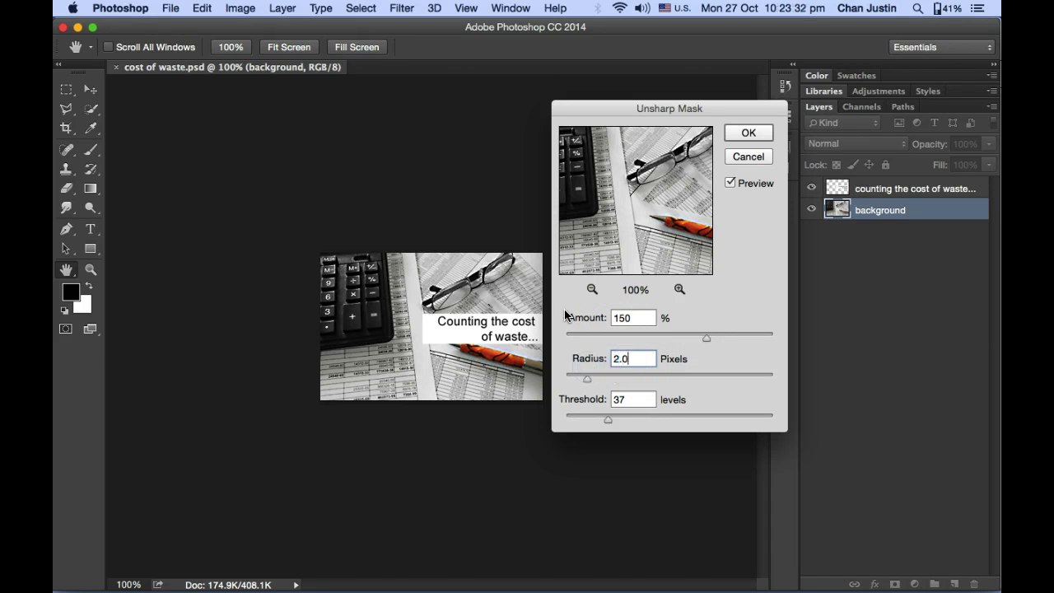
key("super+Tab")
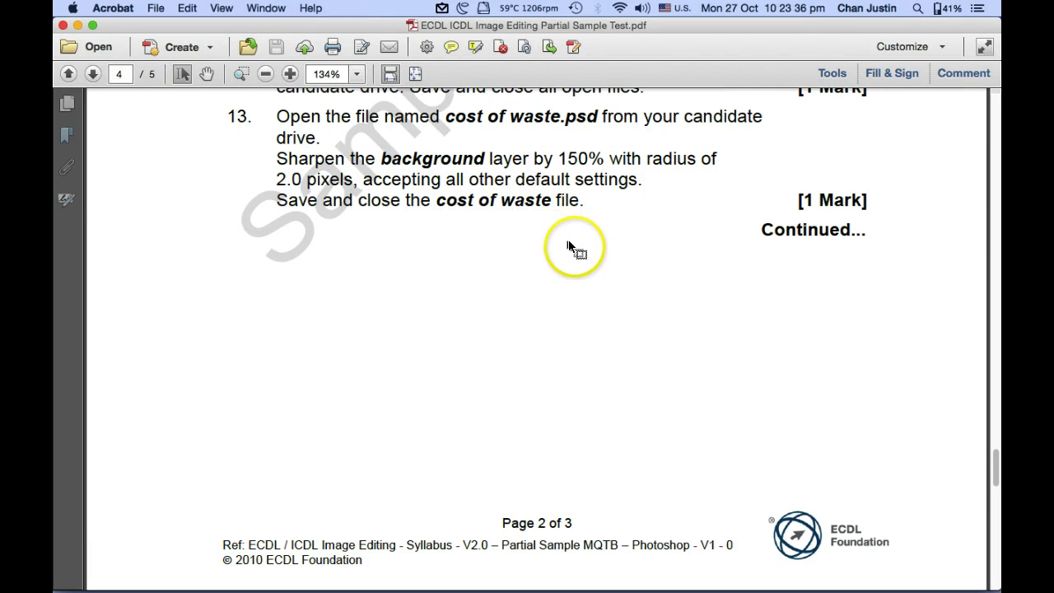
key("super+Tab")
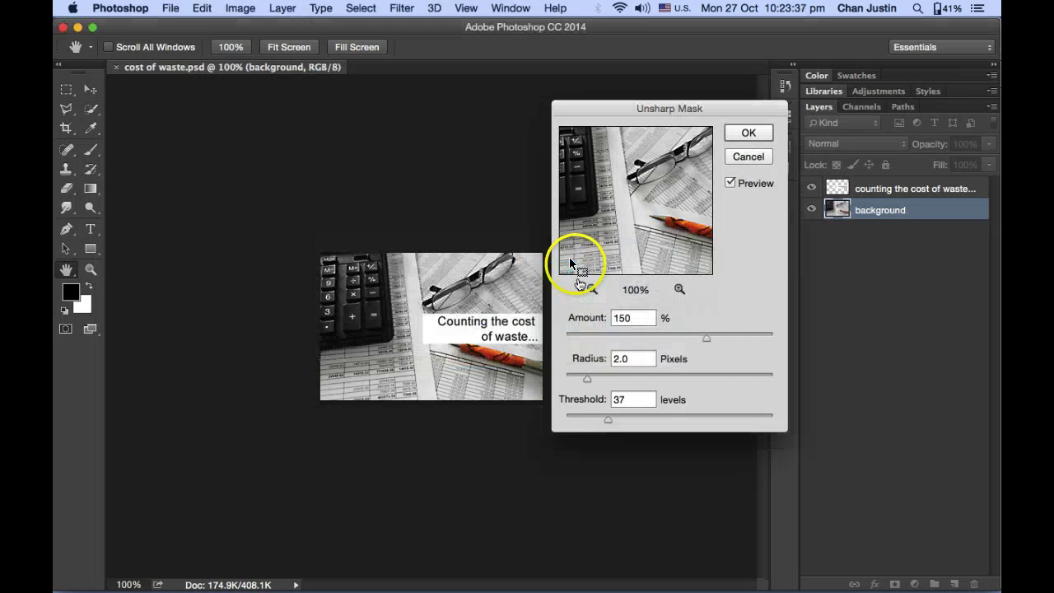
left_click(752, 135)
key("v")
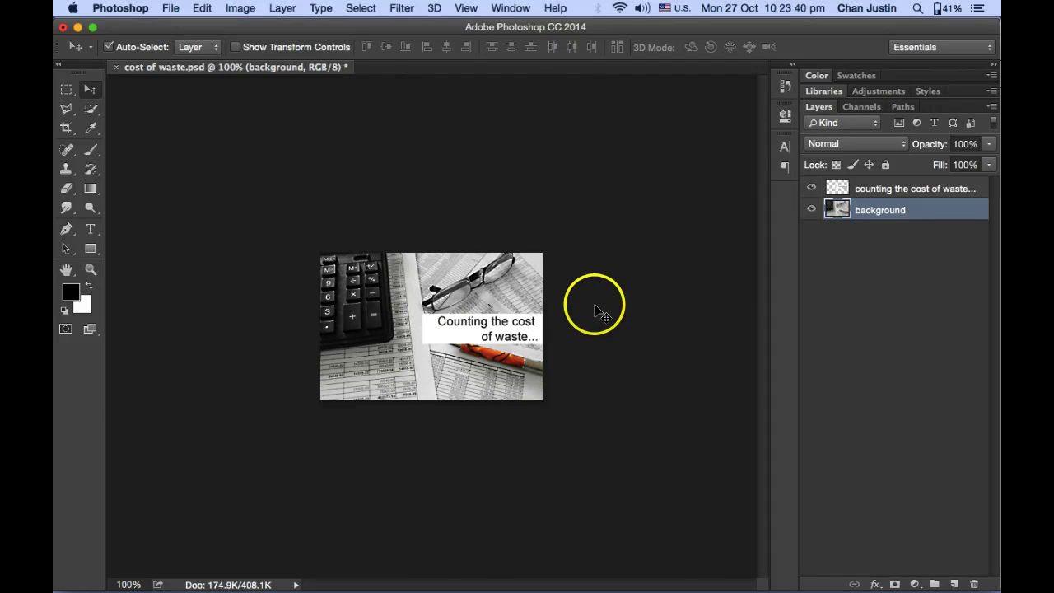
Check question 13's closing instruction in Acrobat, and save and close cost of waste.psd in Photoshop
key("super+Tab")
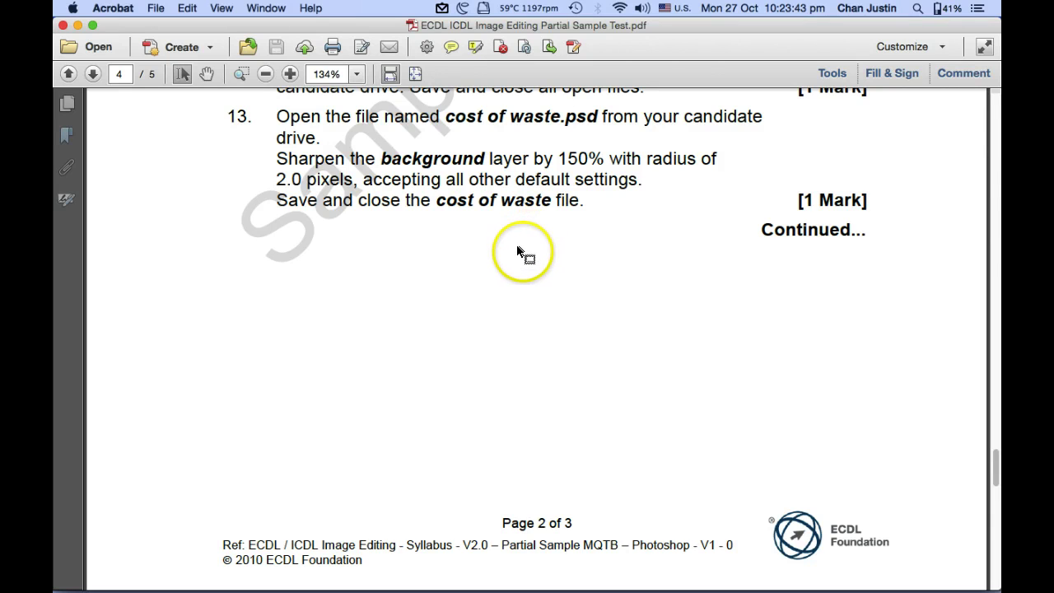
key("super+Tab")
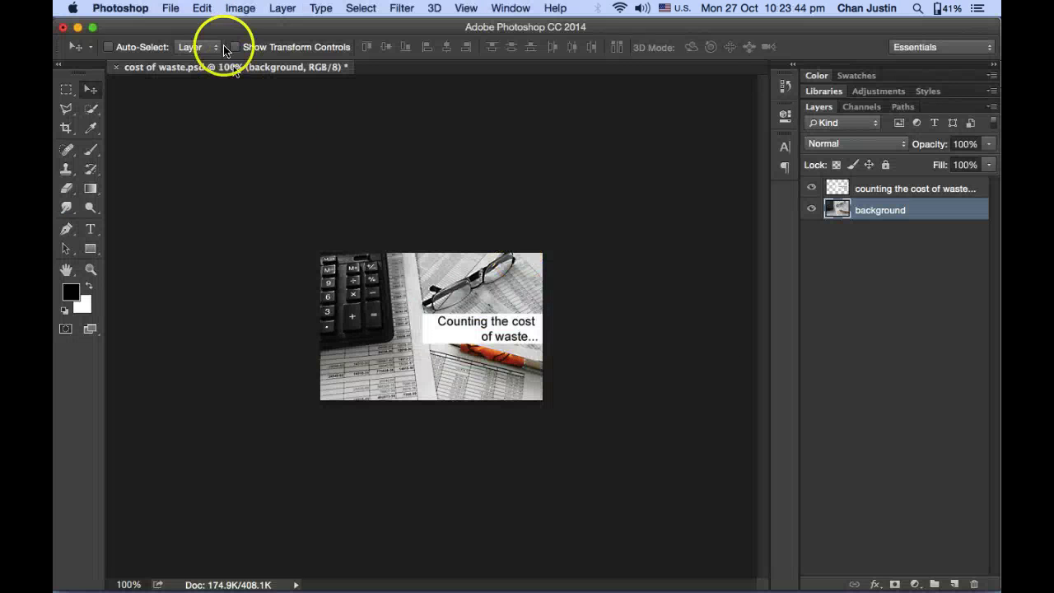
left_click(170, 7)
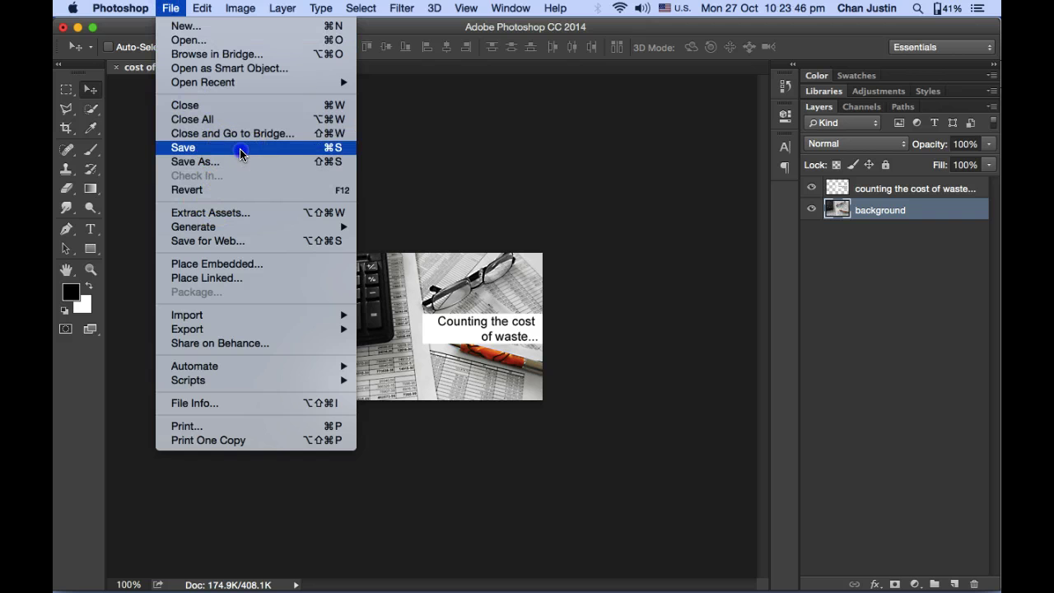
left_click(241, 154)
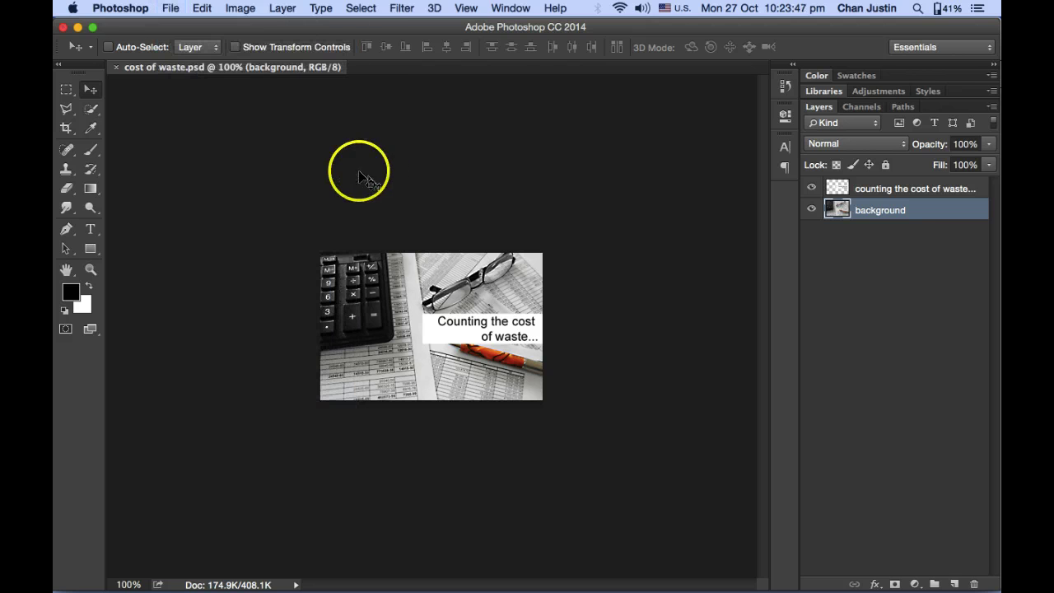
left_click(170, 10)
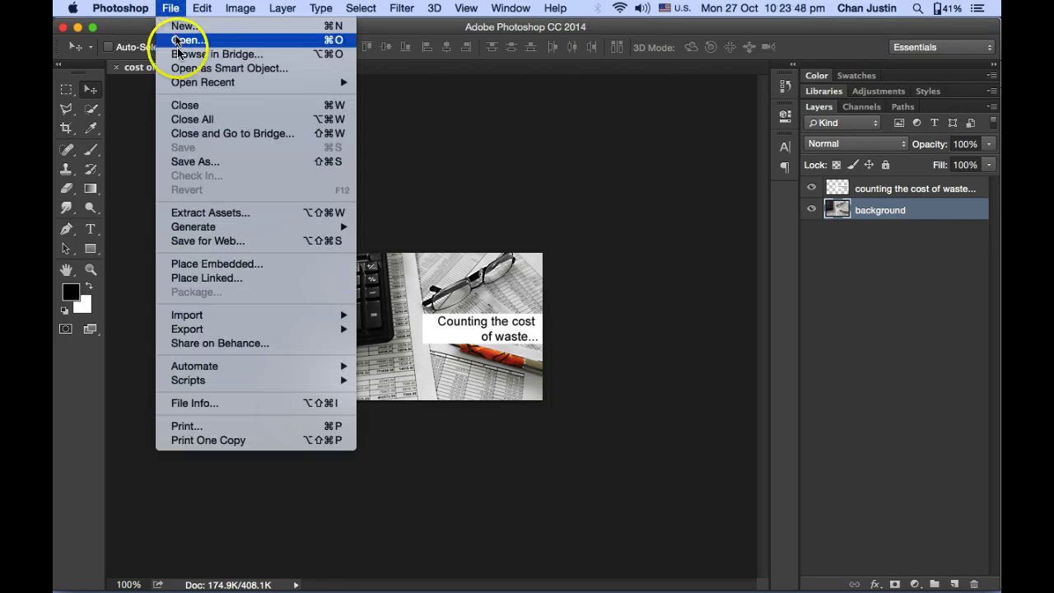
left_click(227, 111)
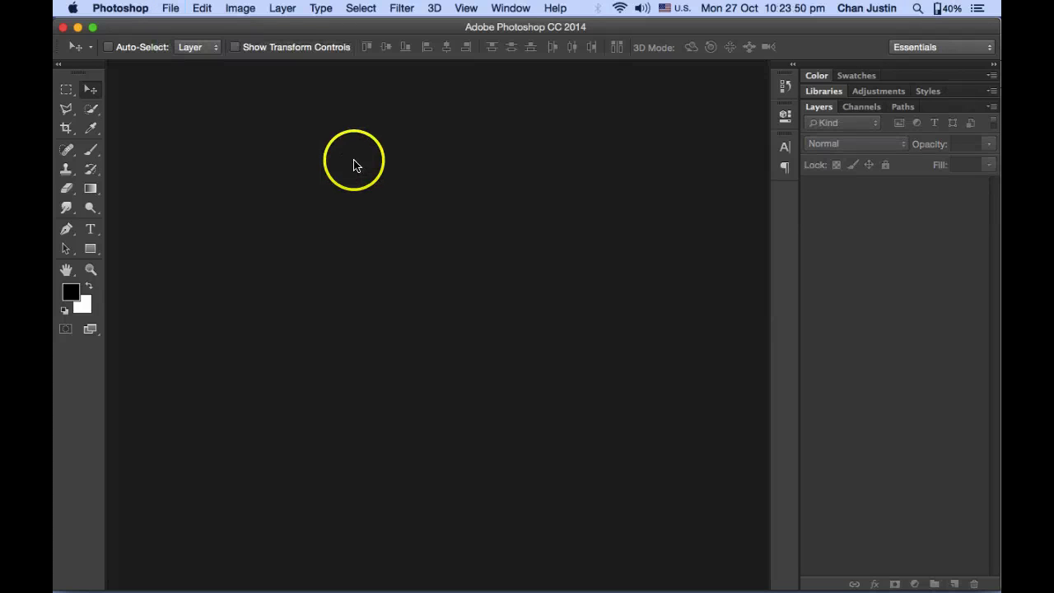
Read question 14's star requirements on the last page of the test in Acrobat, and return to Photoshop
key("super+Tab")
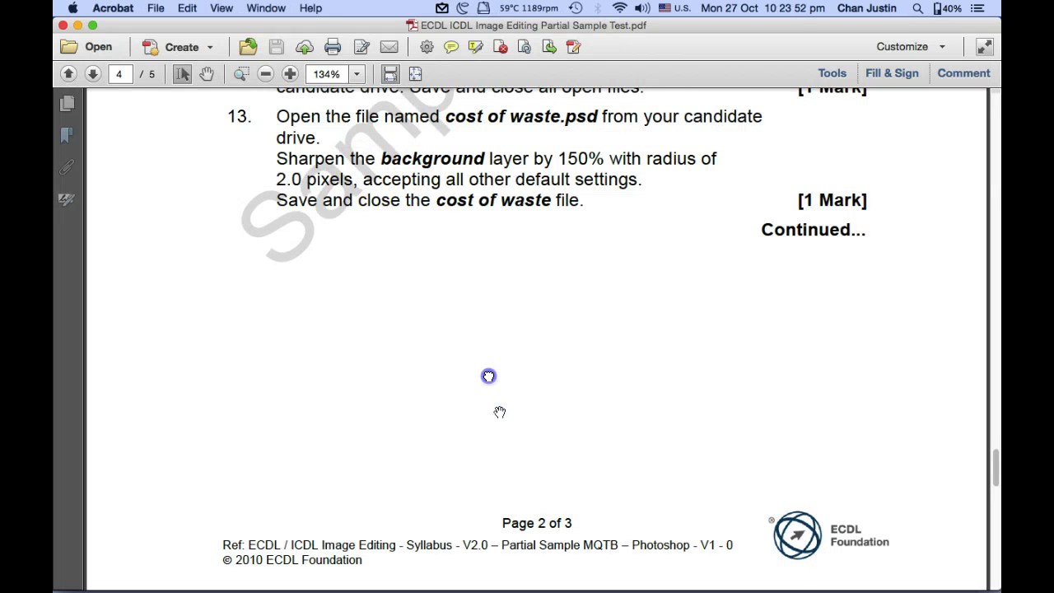
scroll(489, 371, "down", 5)
scroll(480, 368, "down", 6)
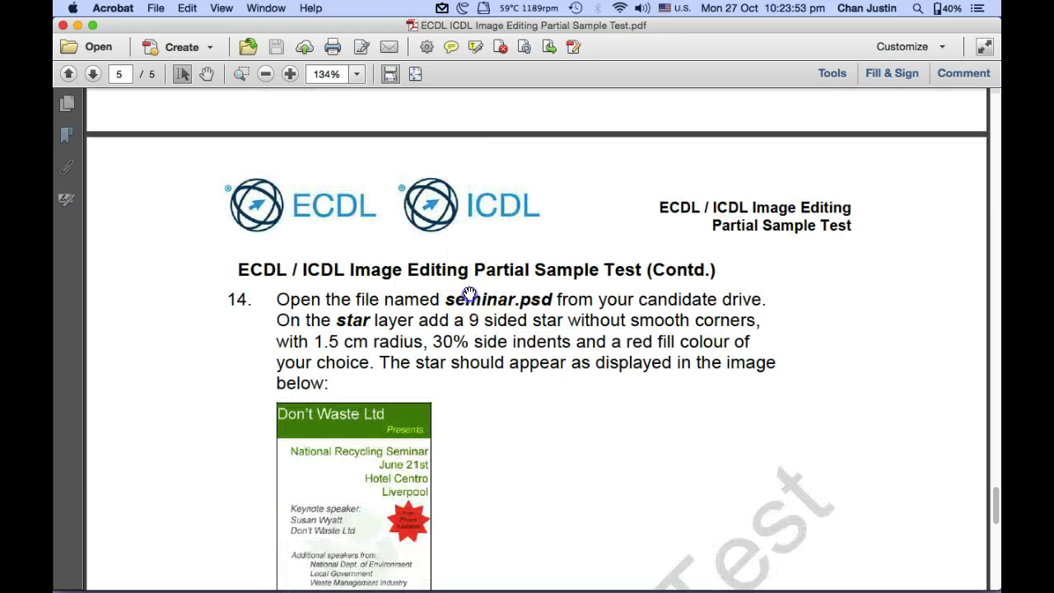
scroll(468, 263, "down", 1)
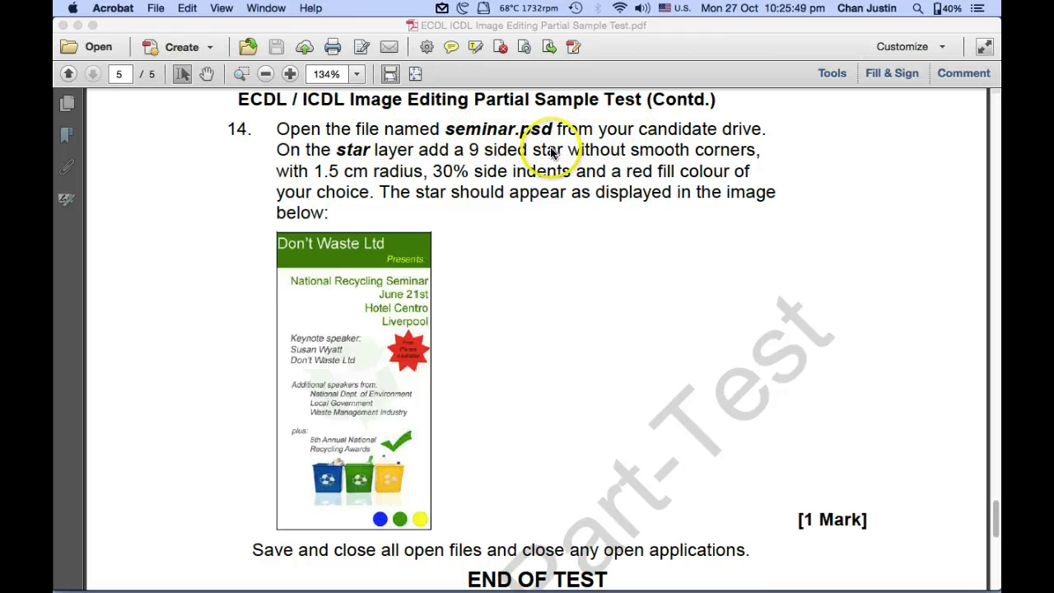
key("super+Tab")
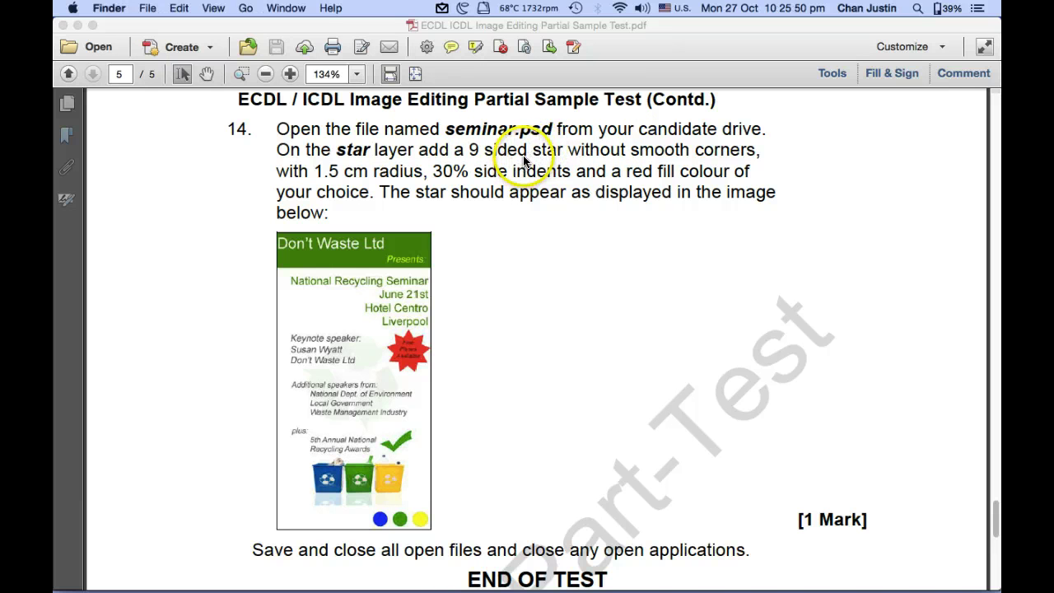
key("super+Tab")
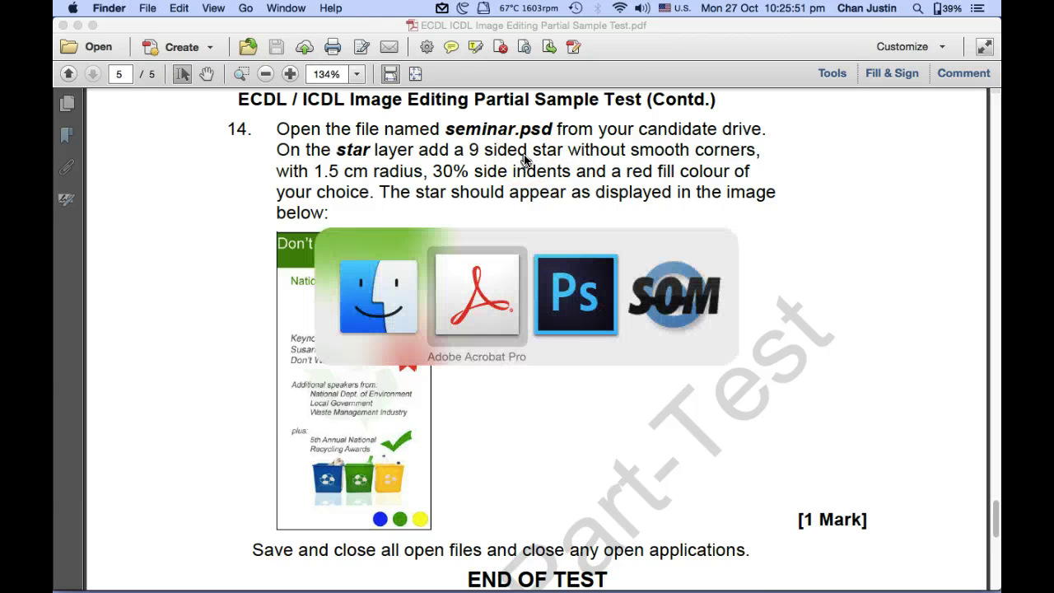
key("super+Tab")
key("super+Tab")
key("super+Tab")
key("super+Tab")
key("super+Tab")
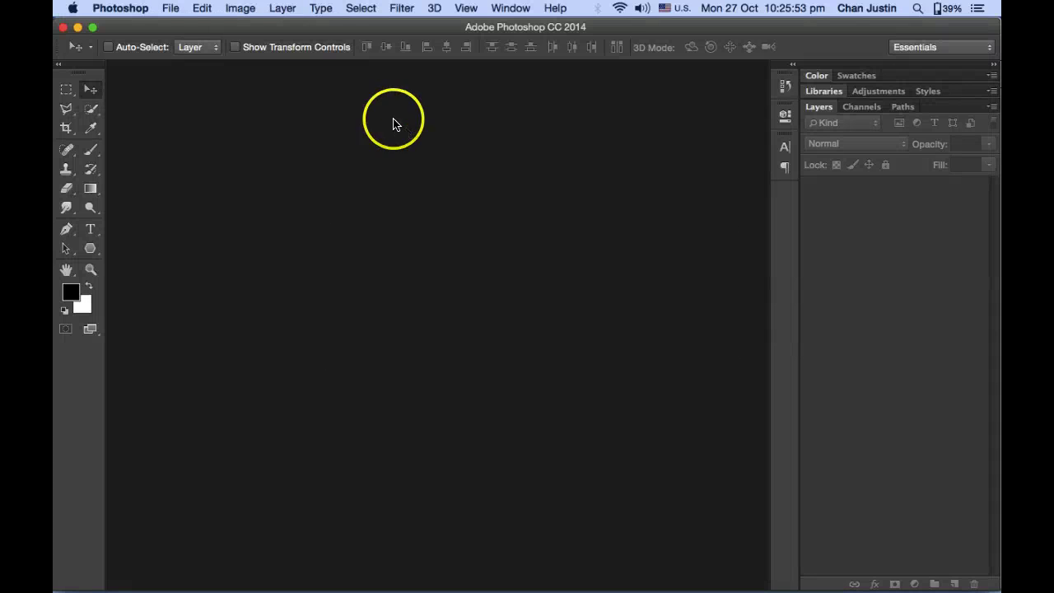
Open seminar.psd from the workfiles folder, and switch to Acrobat to recheck question 14's star requirements
left_click(171, 8)
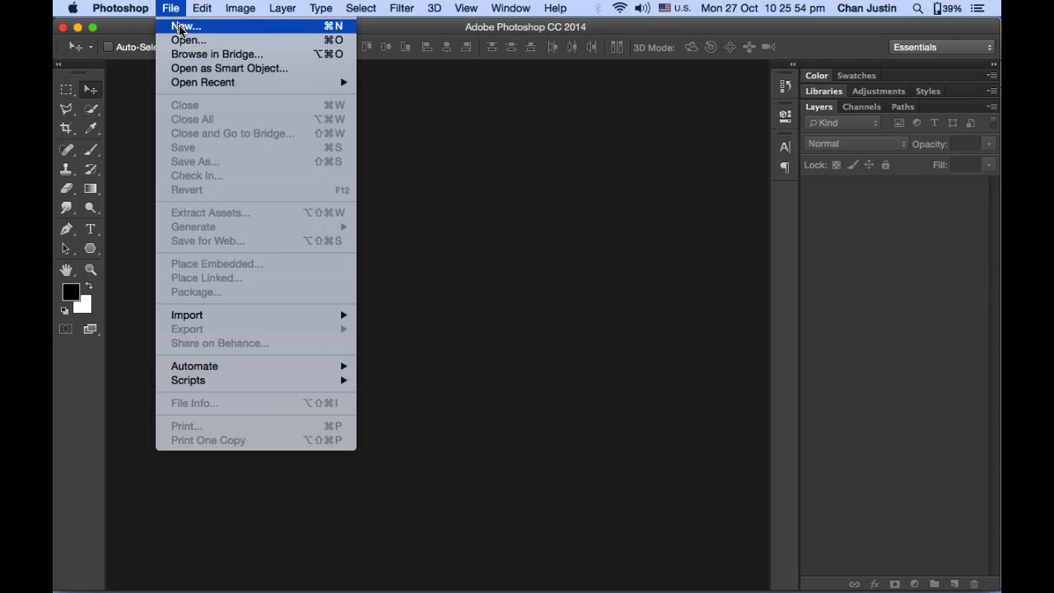
left_click(209, 41)
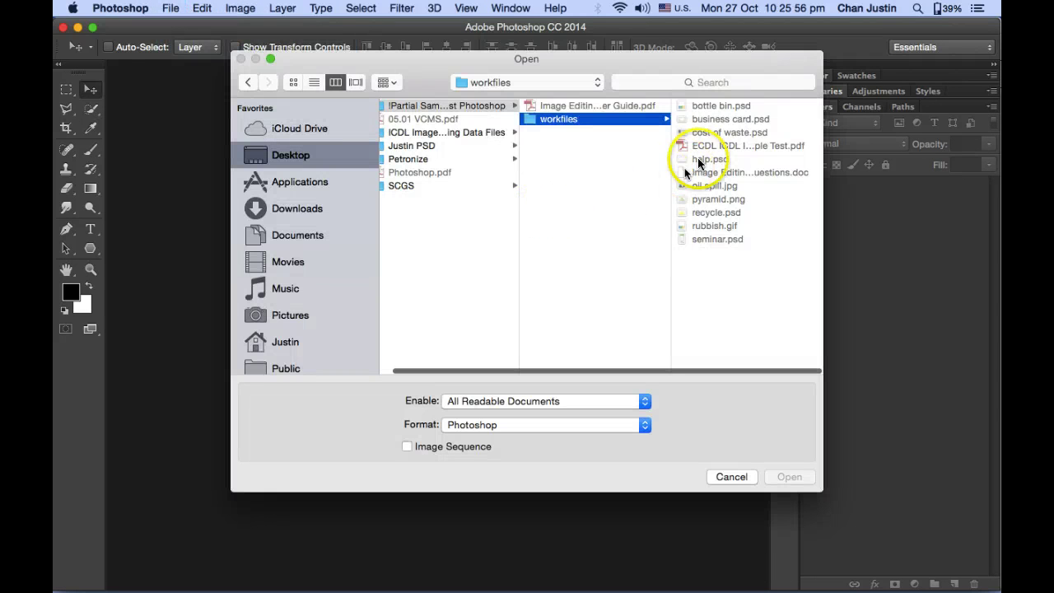
left_click(729, 249)
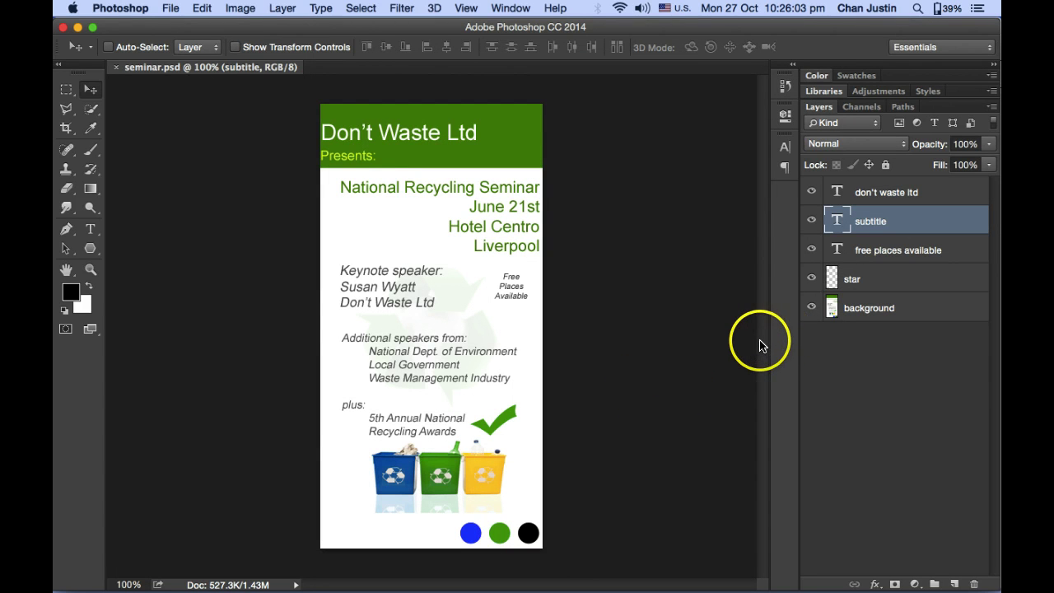
key("super+Tab")
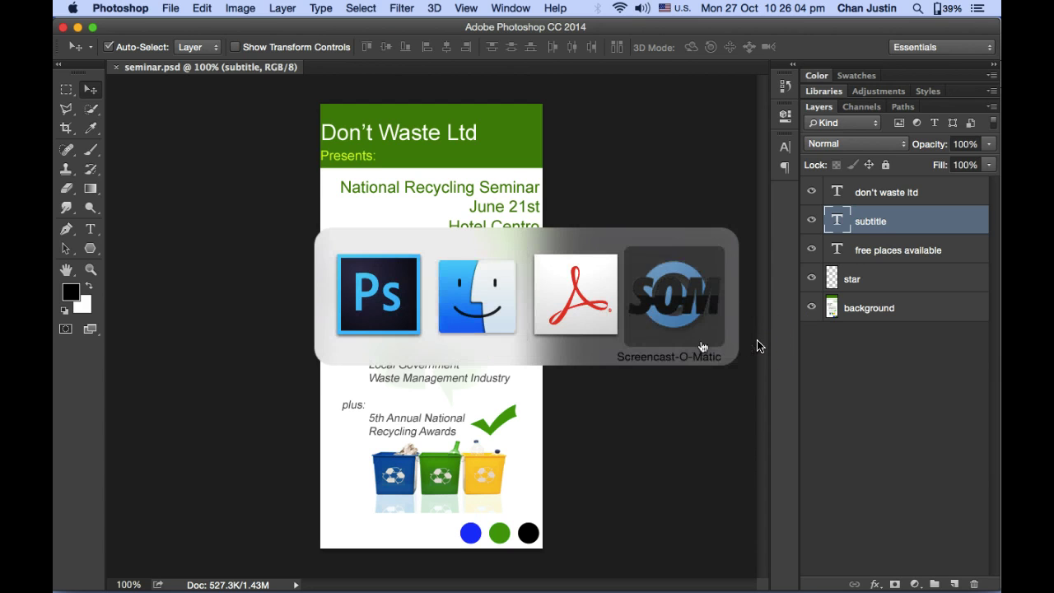
key("super+shift+Tab")
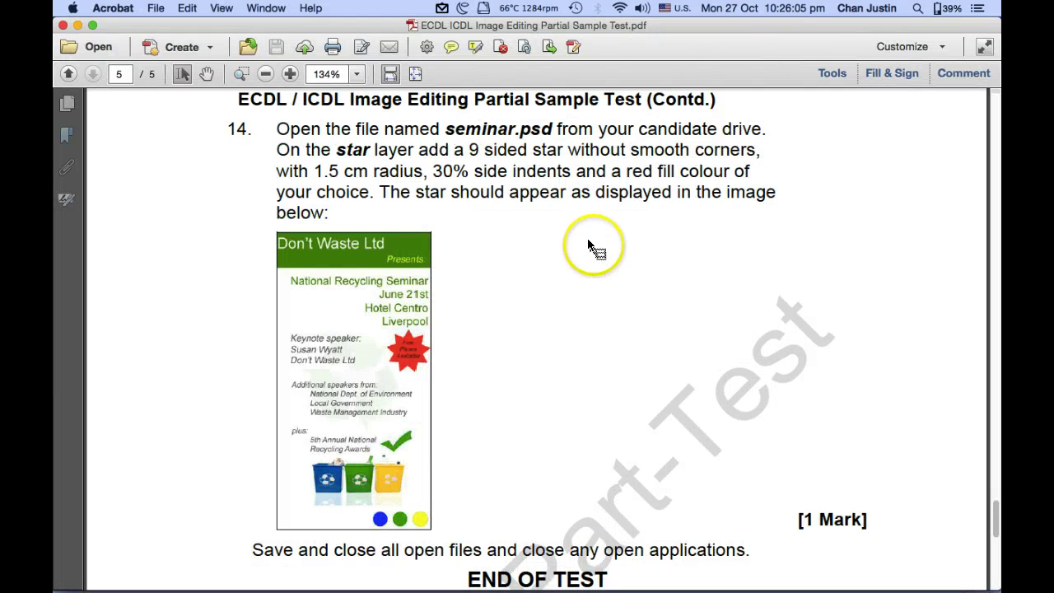